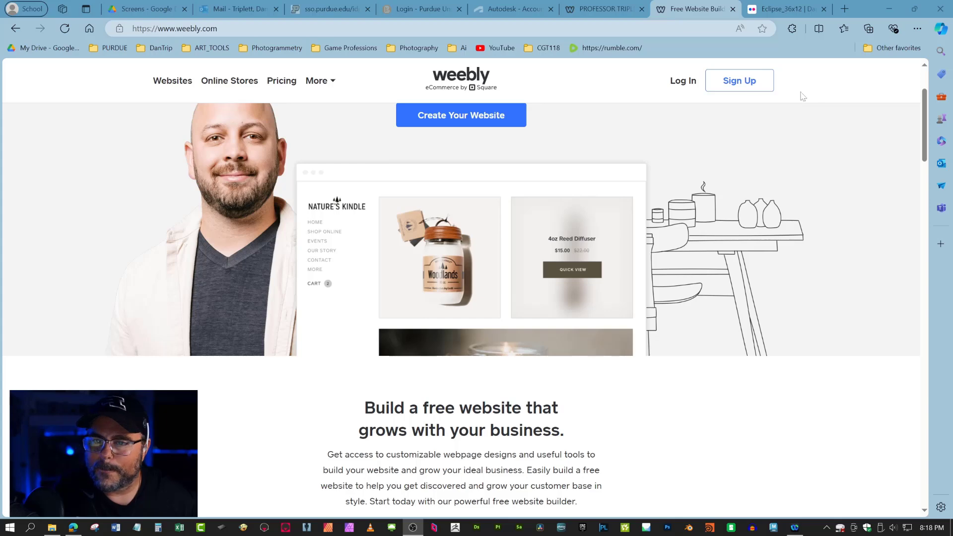
Sign up for a new account with the e-mail address and account password, accept Square's terms, and save the password in the browser
left_click(730, 82)
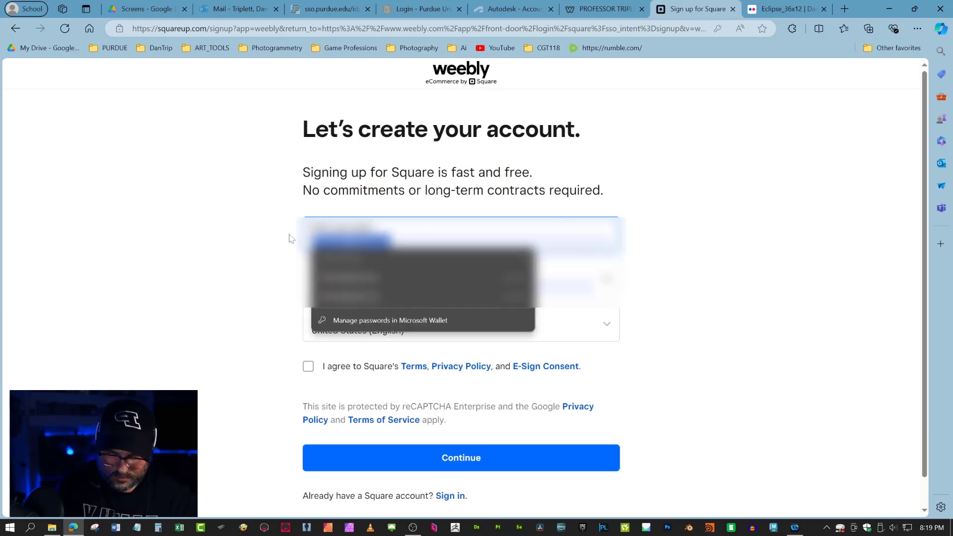
type("dan")
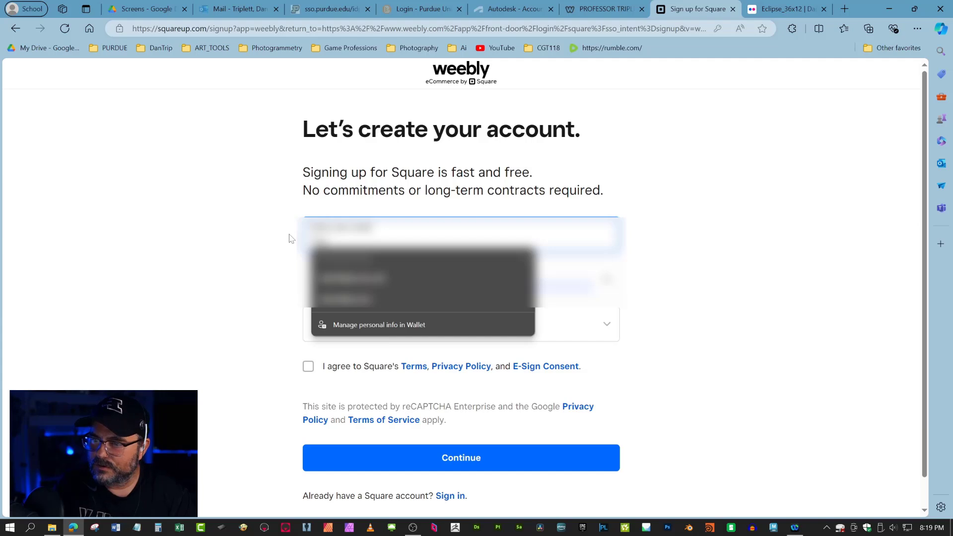
left_click(356, 255)
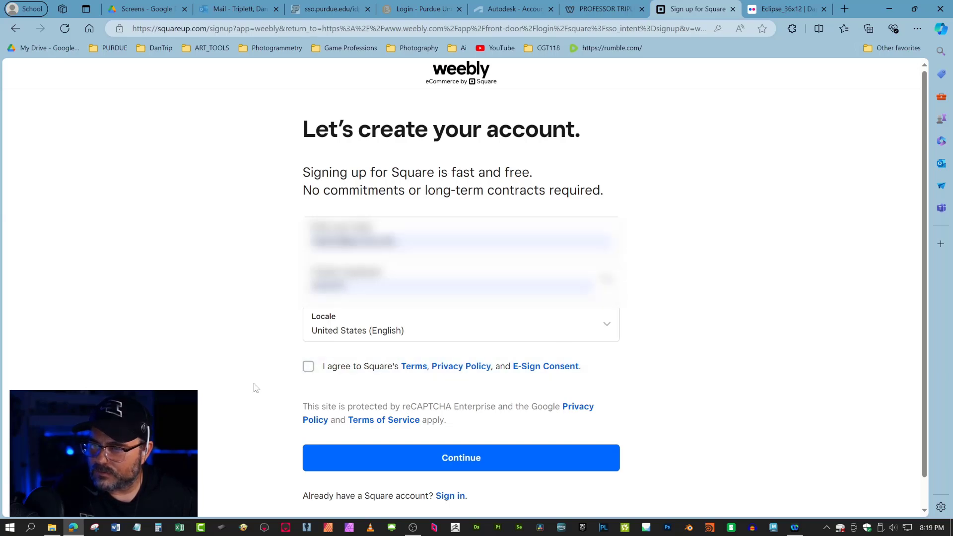
left_click(309, 367)
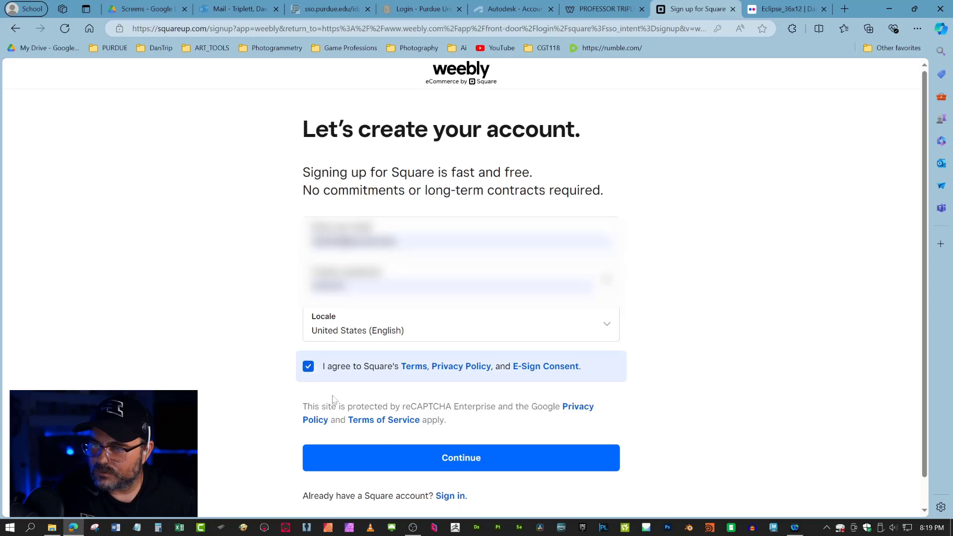
left_click(395, 469)
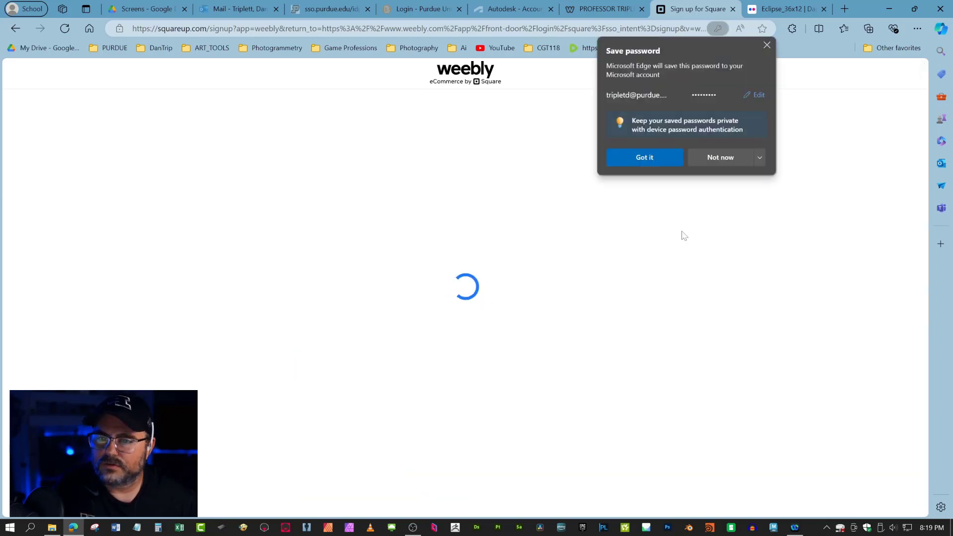
left_click(648, 155)
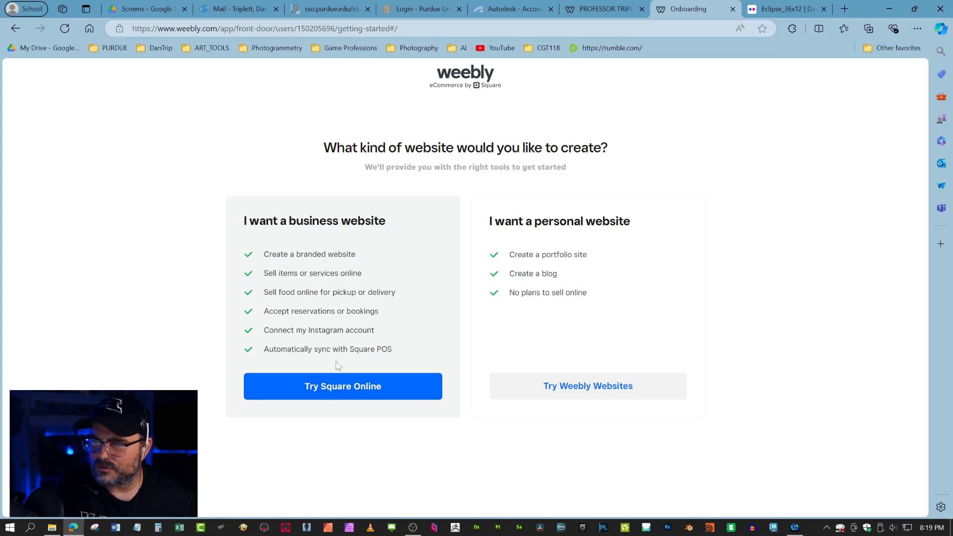
Choose to create a personal Weebly website and start editing it with the Elijah Soul portfolio theme
left_click(569, 387)
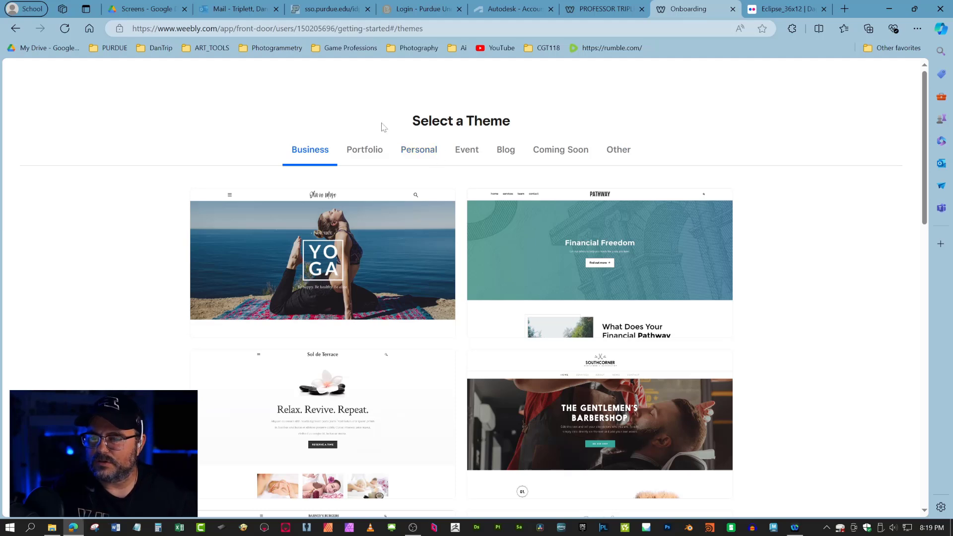
left_click(372, 154)
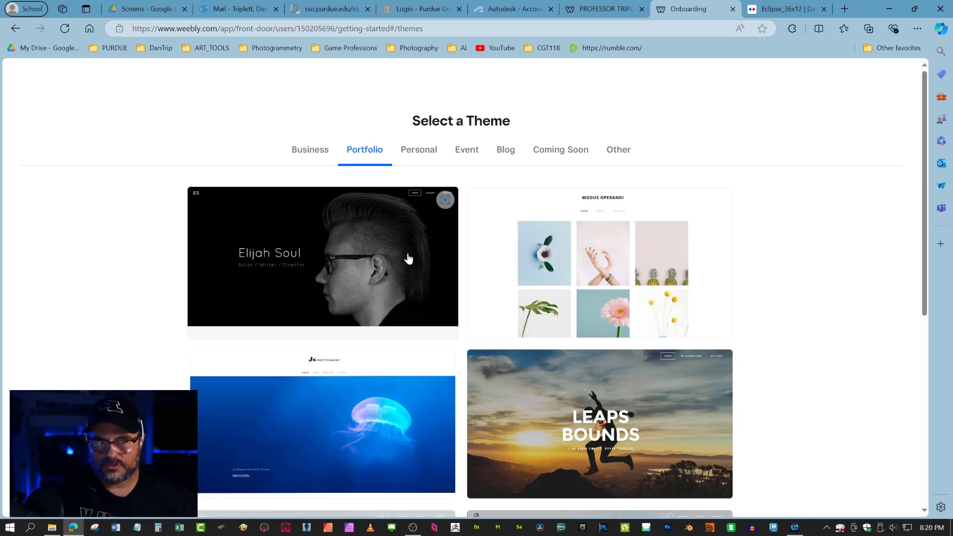
scroll(405, 266, "down", 5)
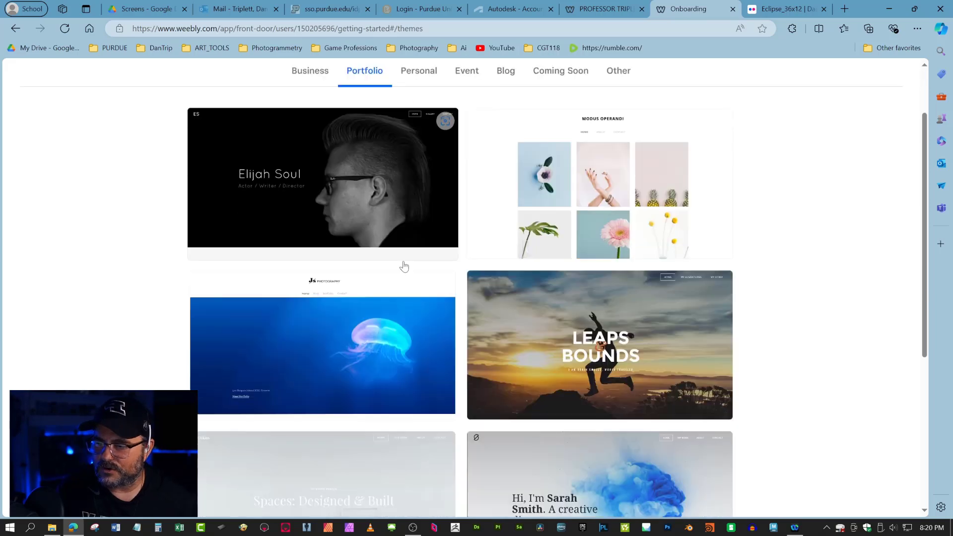
scroll(397, 264, "up", 5)
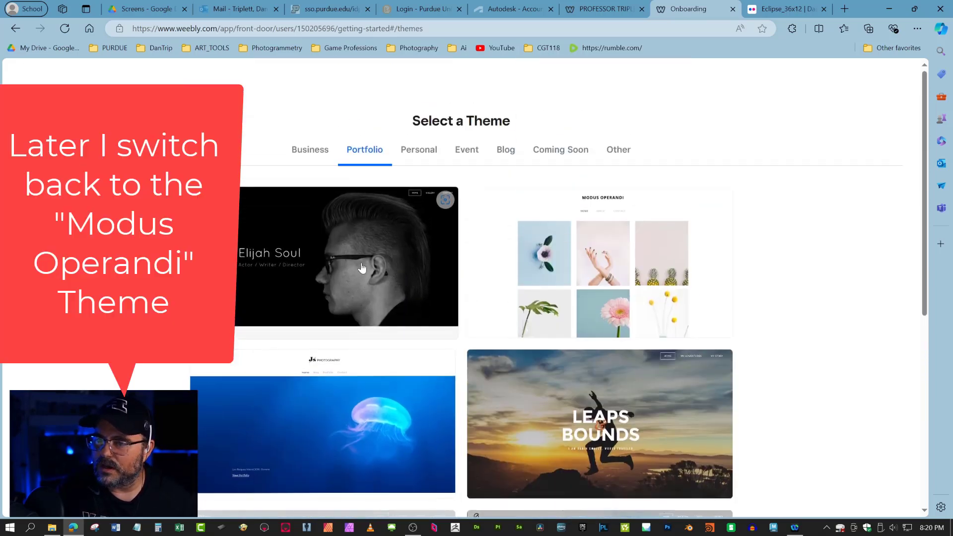
left_click(586, 286)
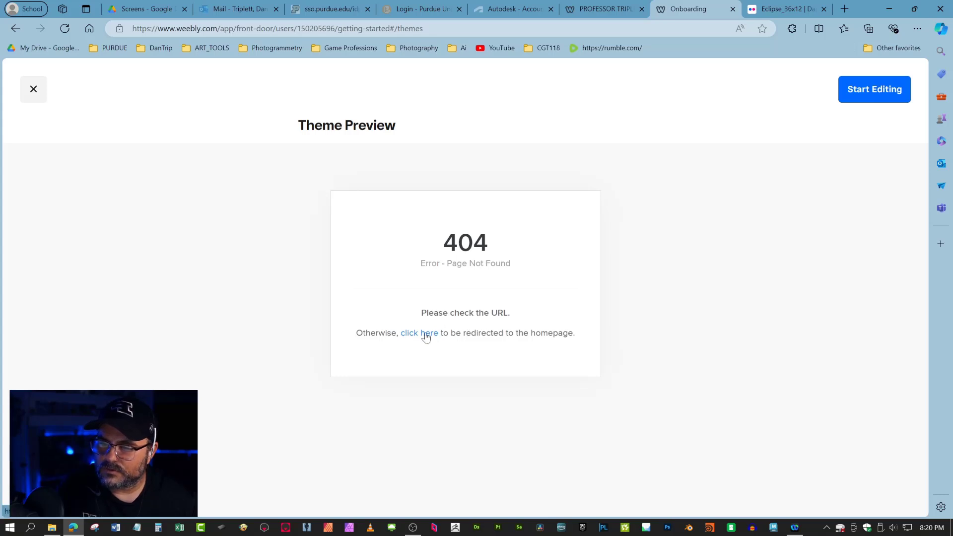
left_click(854, 97)
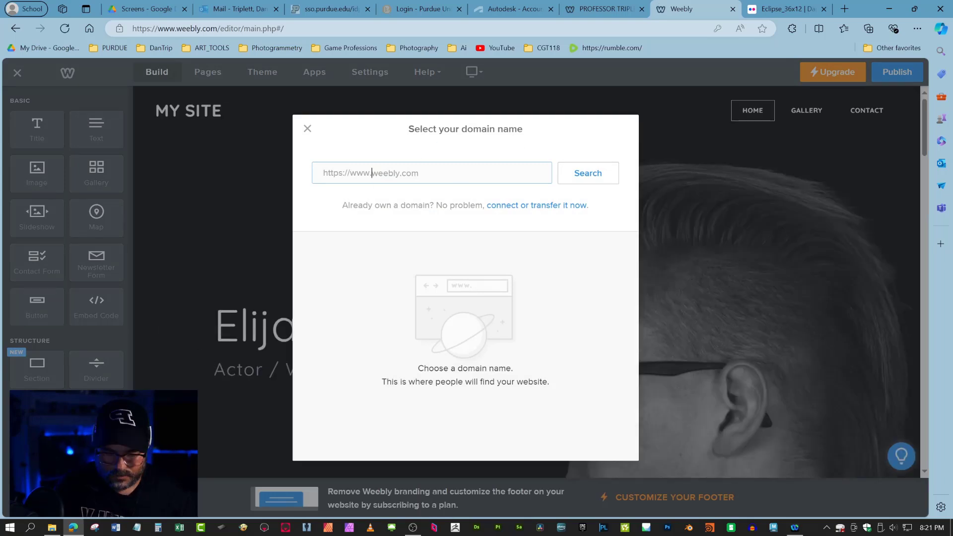
Search for the domain name ProfTripsTraining.com for the new site
type("Tri")
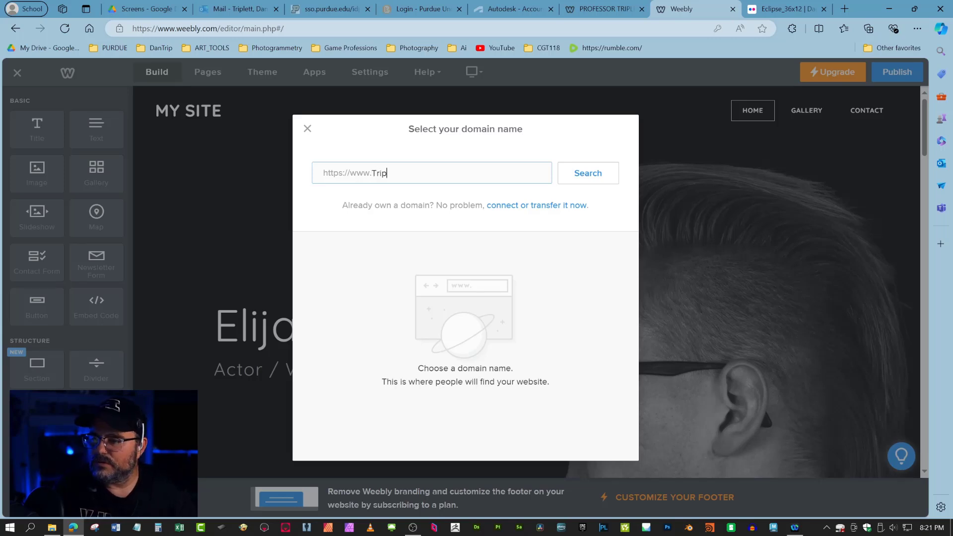
type("p")
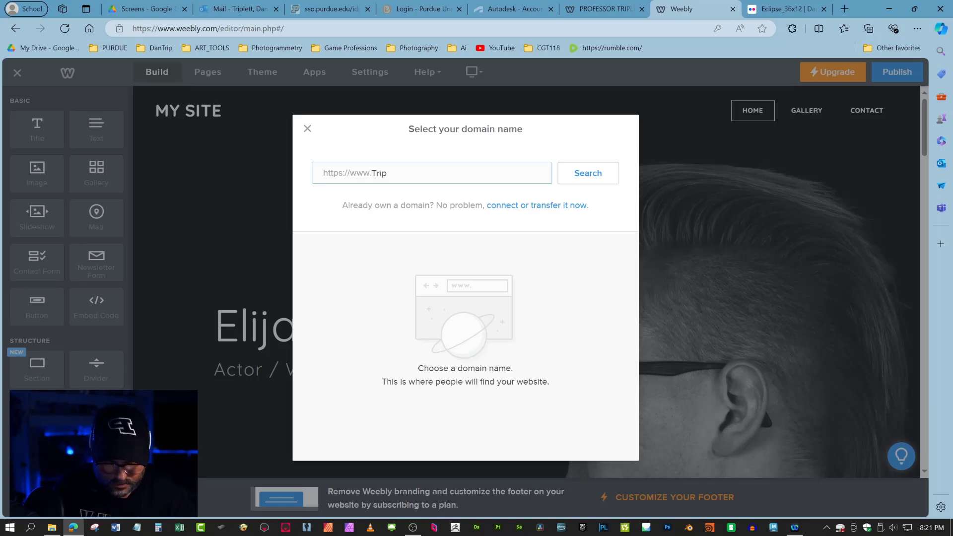
key("Home")
type("ProfTrip")
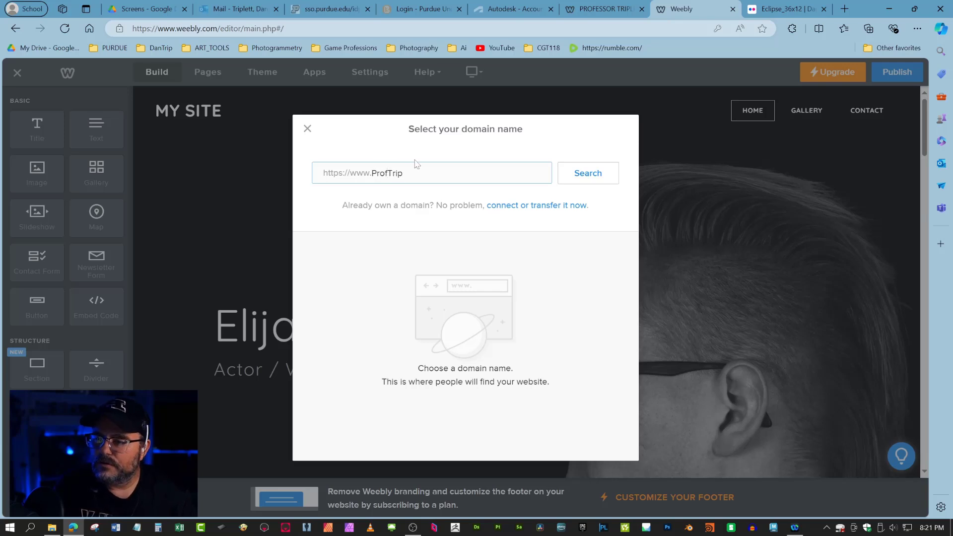
type("s")
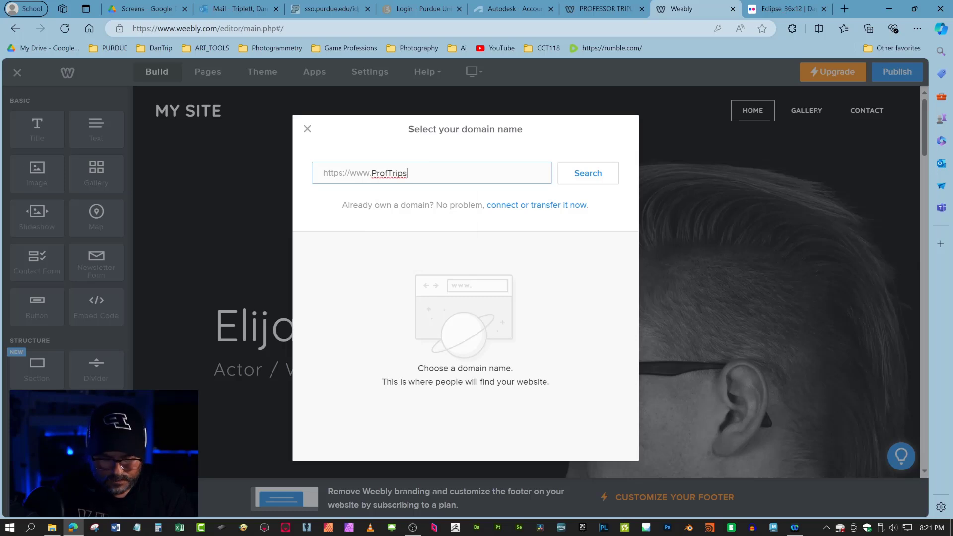
type("Por")
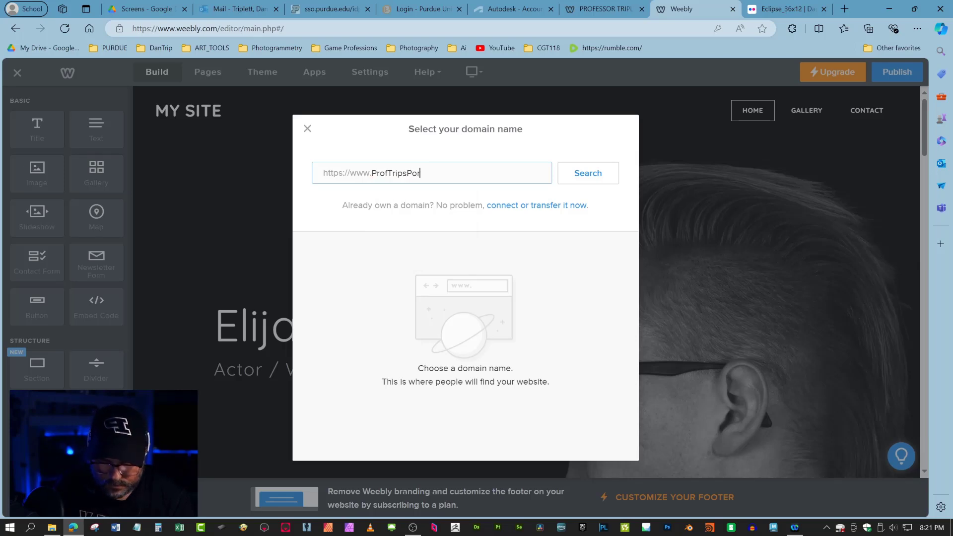
type("t")
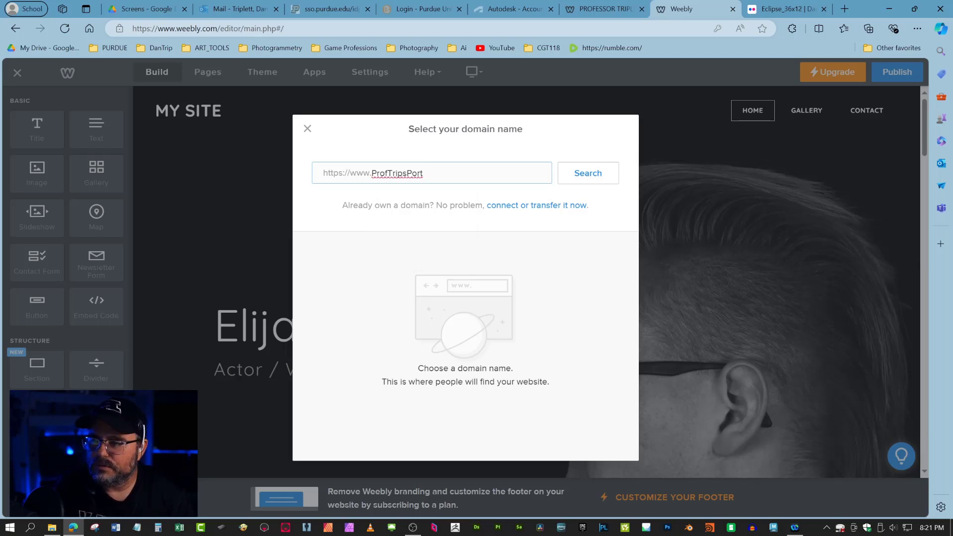
key("BackSpace")
key("BackSpace")
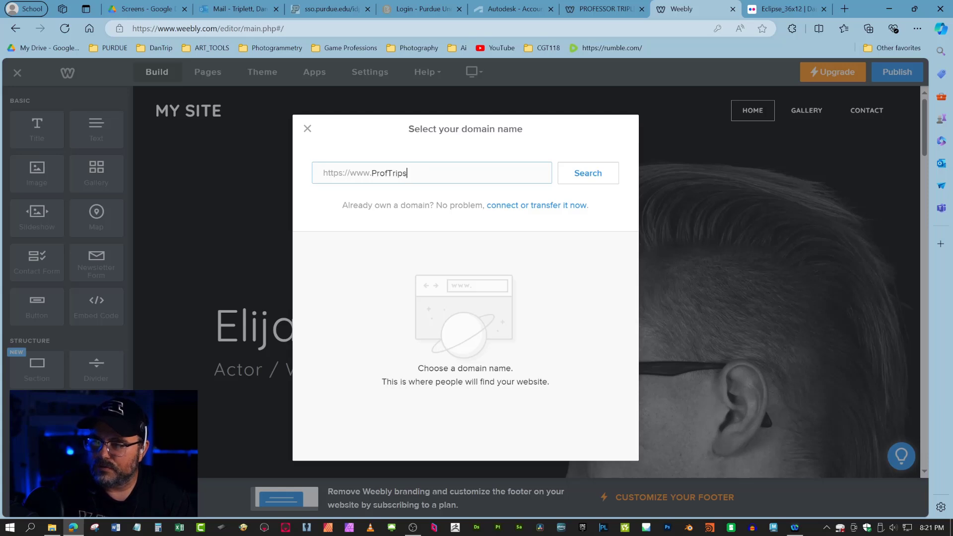
type("Tra")
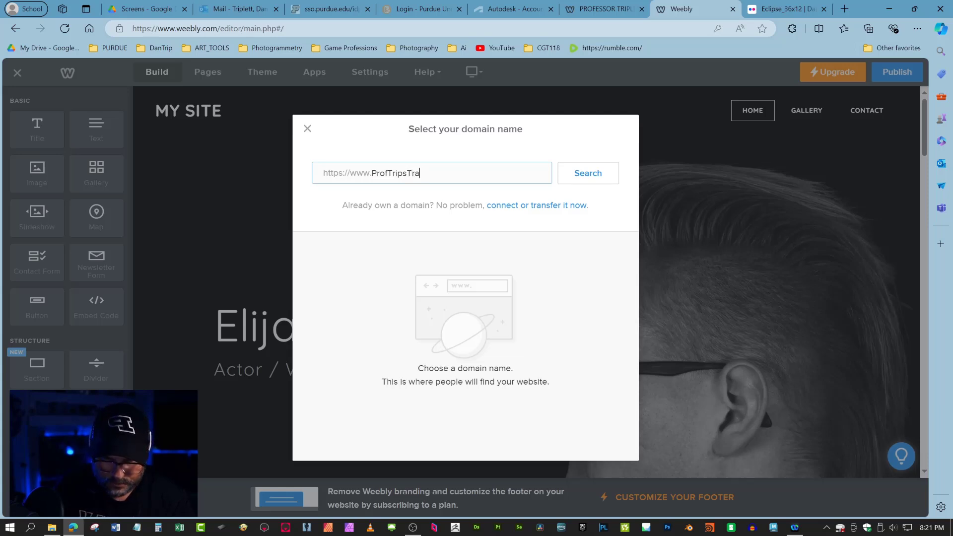
type("ining")
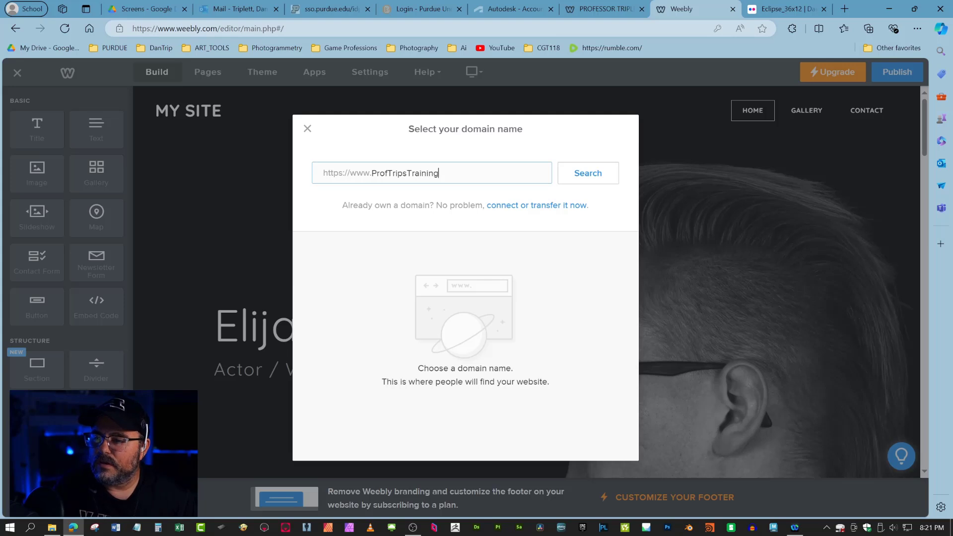
type(".com")
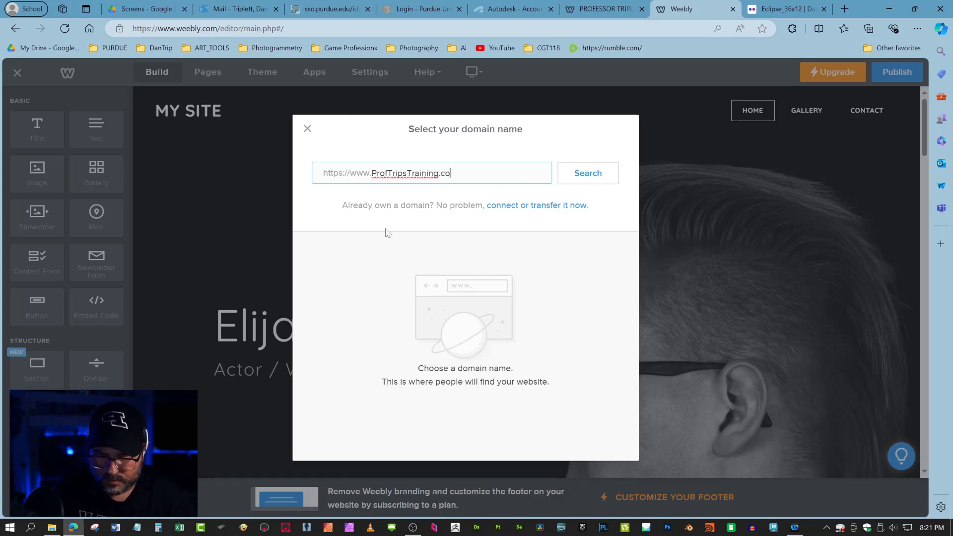
left_click(588, 176)
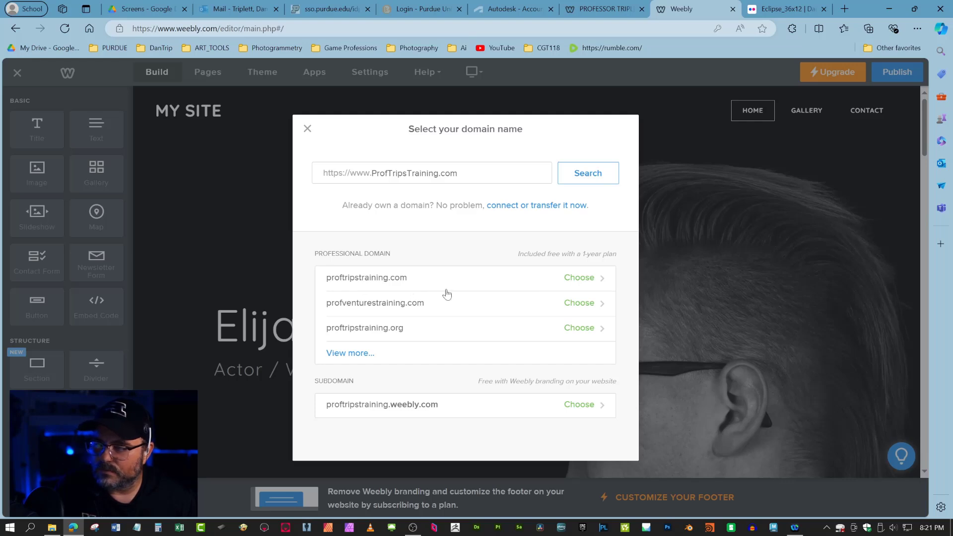
Choose the professional domain proftripstraining.com and examine the paid plans' prices, features and FAQs, leaving the upgrade page without selecting a plan
left_click(579, 278)
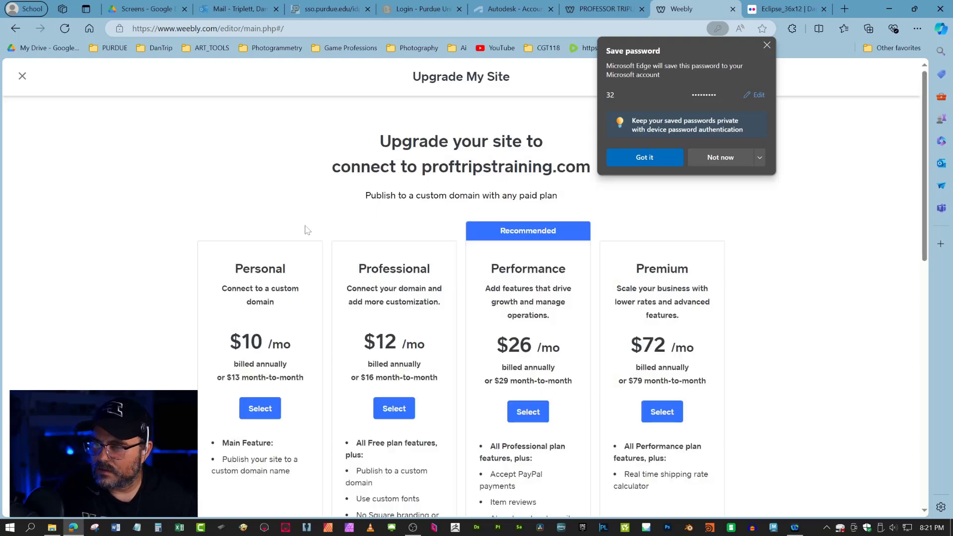
scroll(349, 223, "down", 3)
scroll(349, 223, "up", 3)
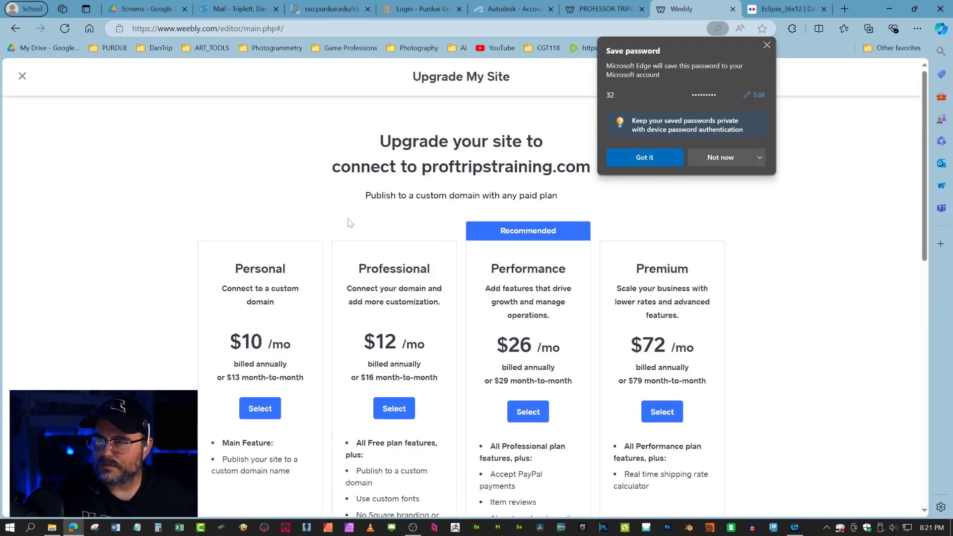
left_click(620, 158)
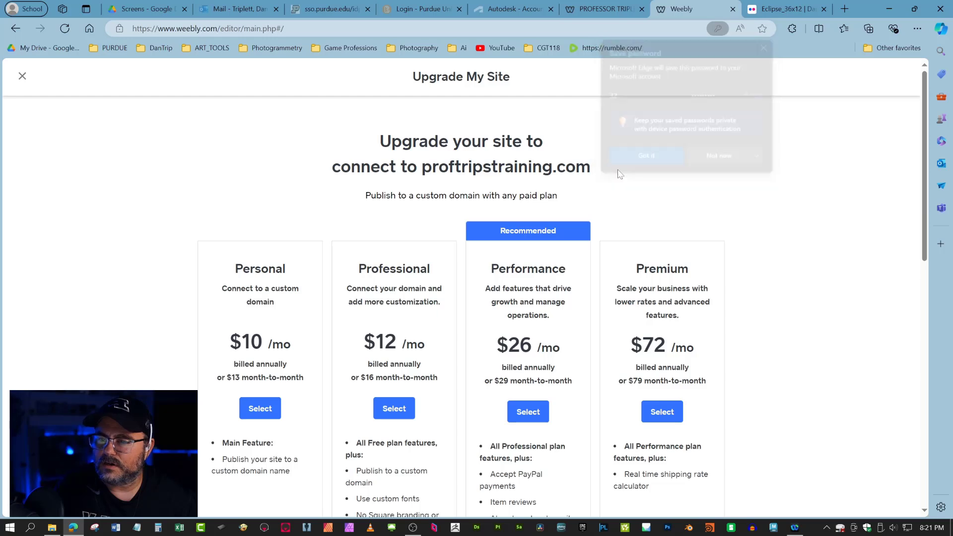
scroll(573, 204, "down", 6)
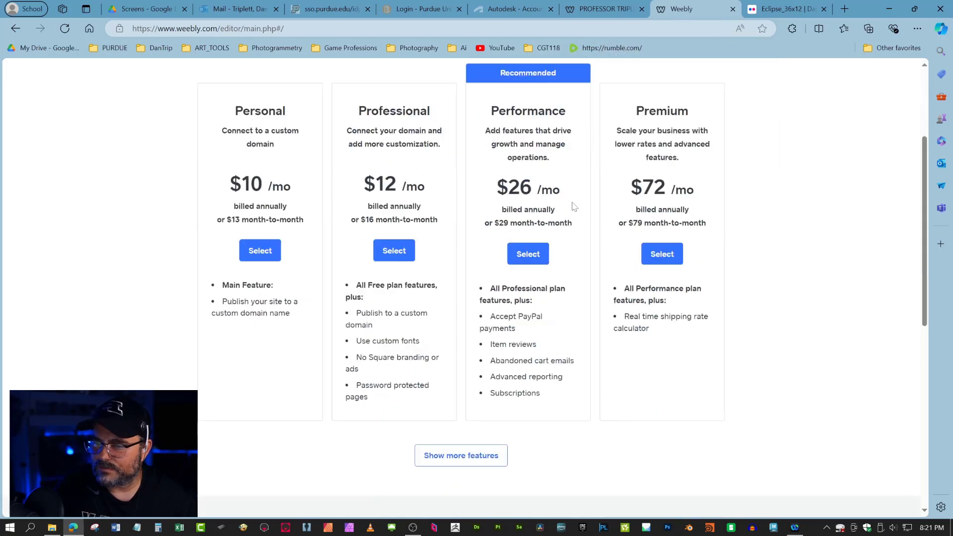
scroll(572, 266, "down", 5)
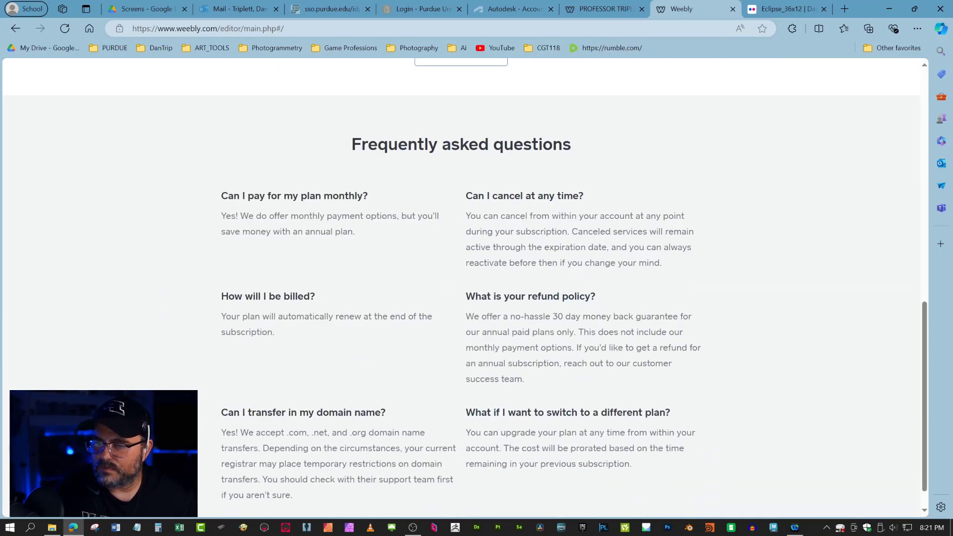
scroll(576, 258, "up", 12)
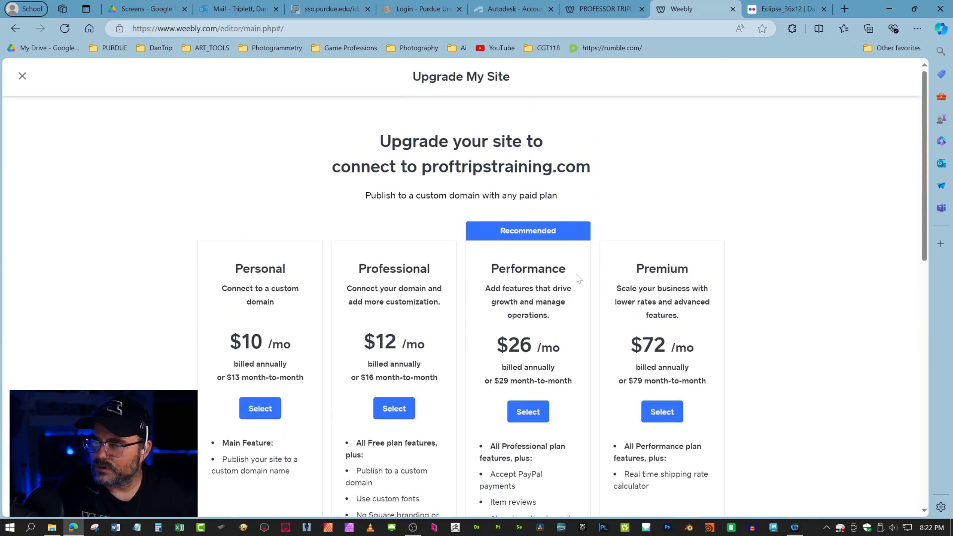
scroll(276, 283, "down", 2)
scroll(238, 347, "up", 2)
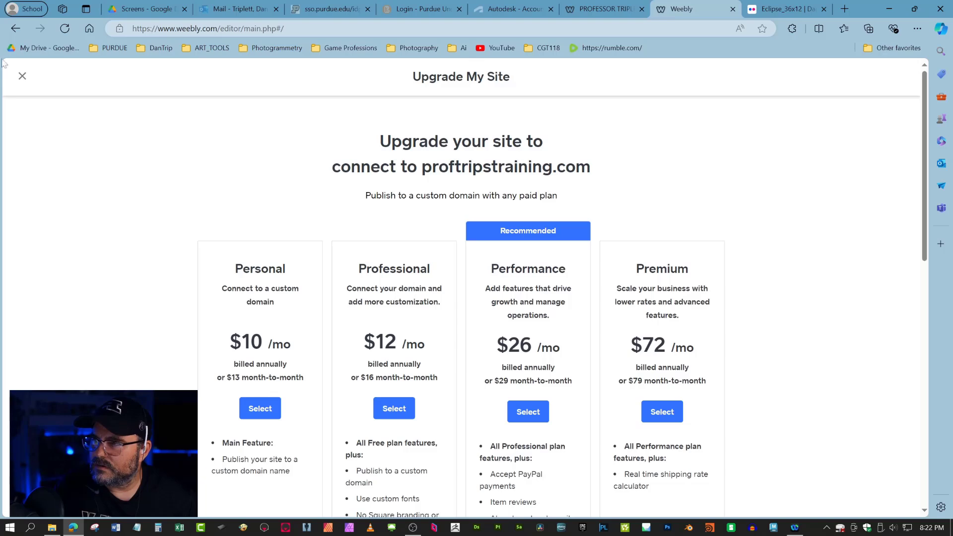
left_click(20, 76)
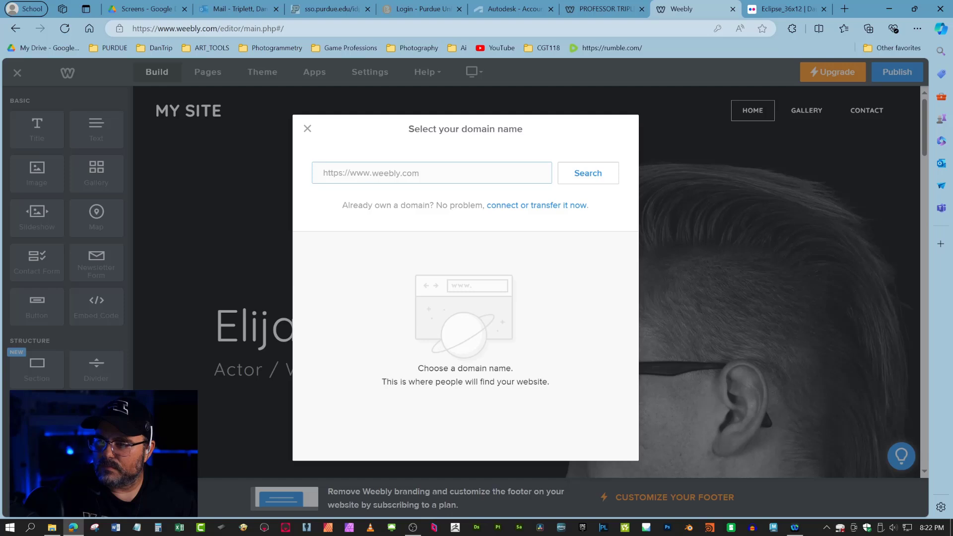
Search for the domain name proftripstraining and choose the free subdomain proftripstraining.weebly.com
type("proftriop")
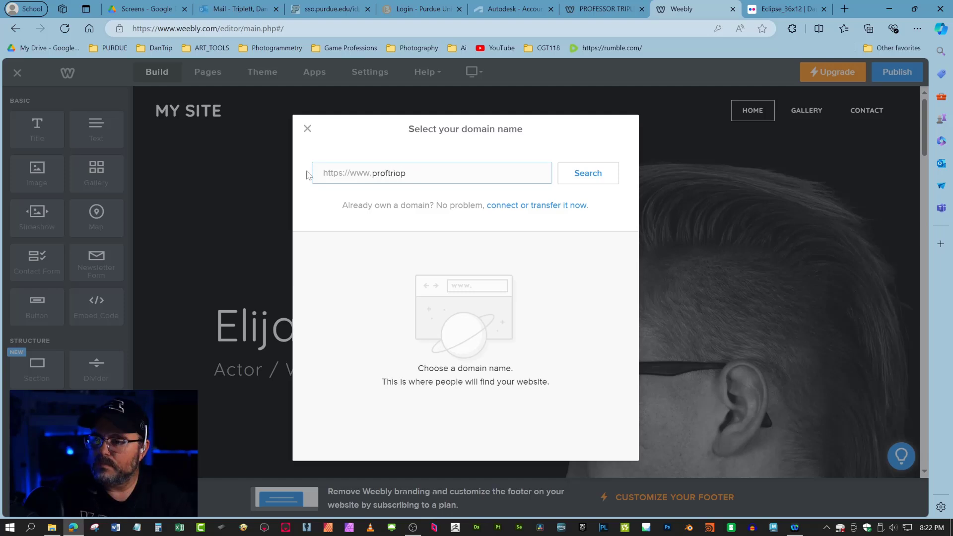
key("BackSpace")
key("BackSpace")
type("pstraining")
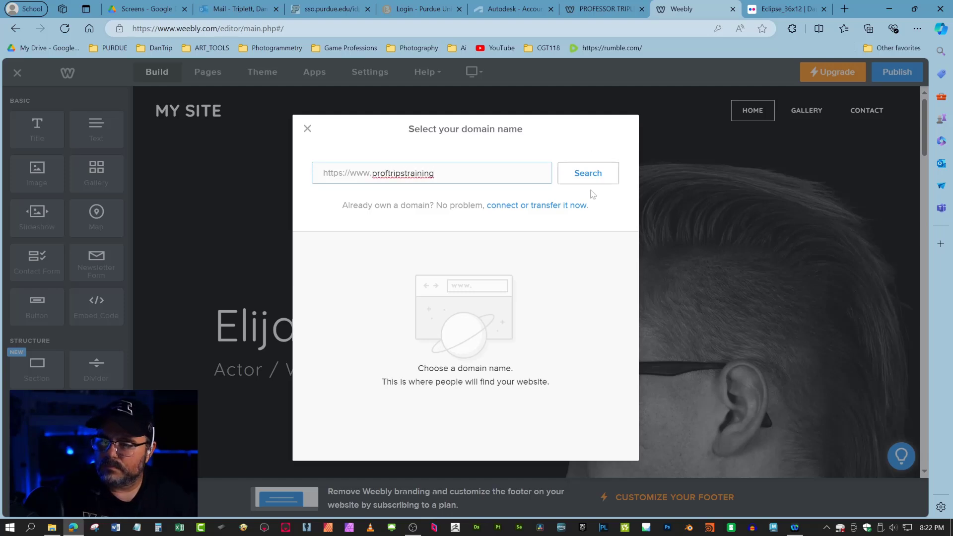
left_click(596, 187)
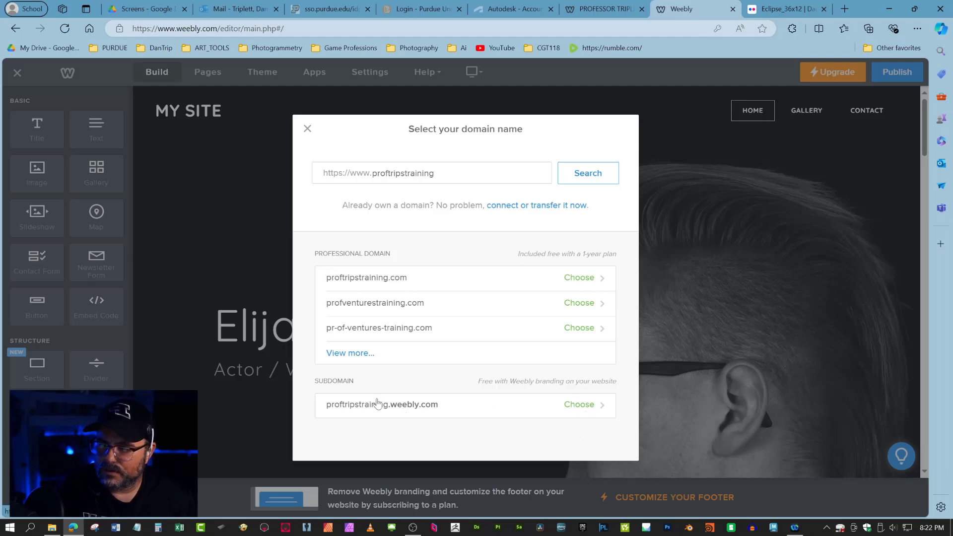
left_click(574, 410)
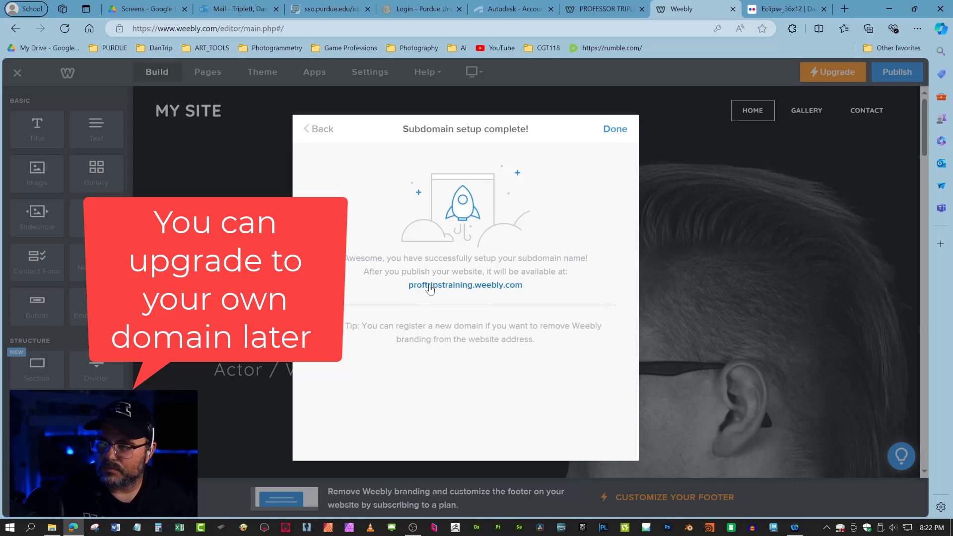
Finish the subdomain setup and replace the home page's header title with "Prof Trips Training"
left_click(615, 129)
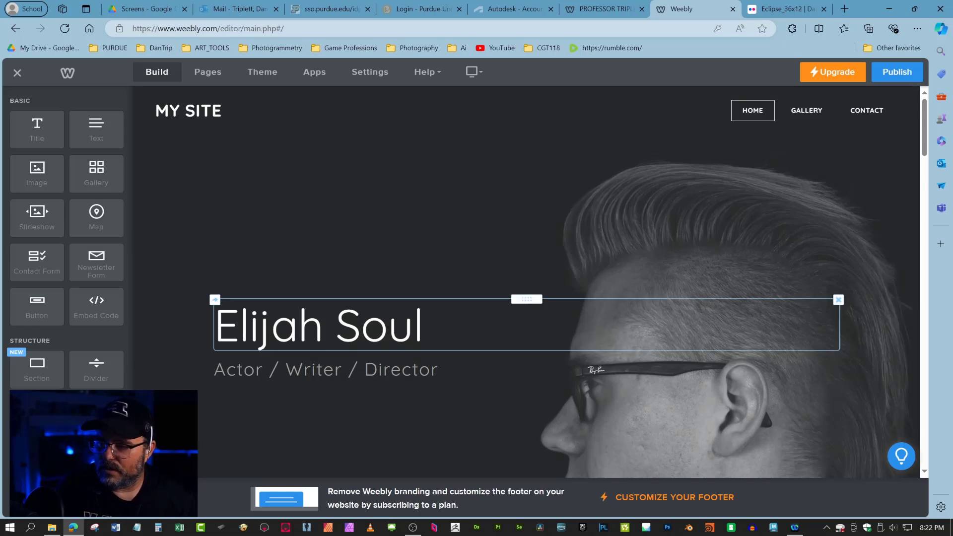
left_click(431, 326)
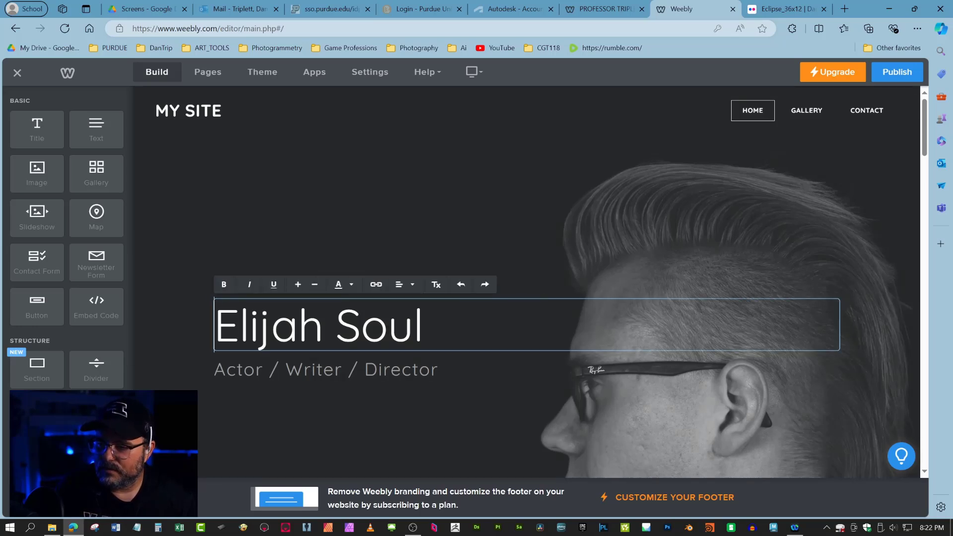
left_click_drag(431, 326, 211, 327)
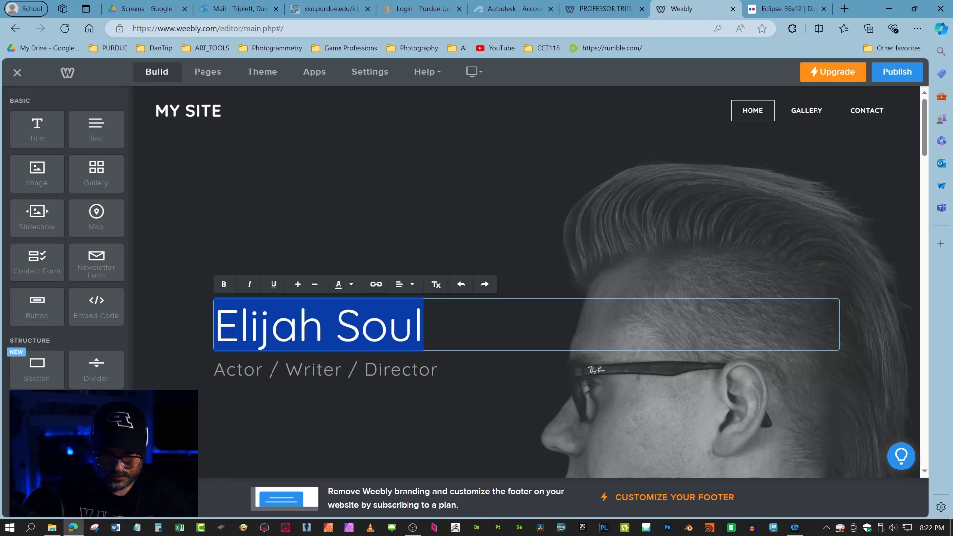
type("Pro")
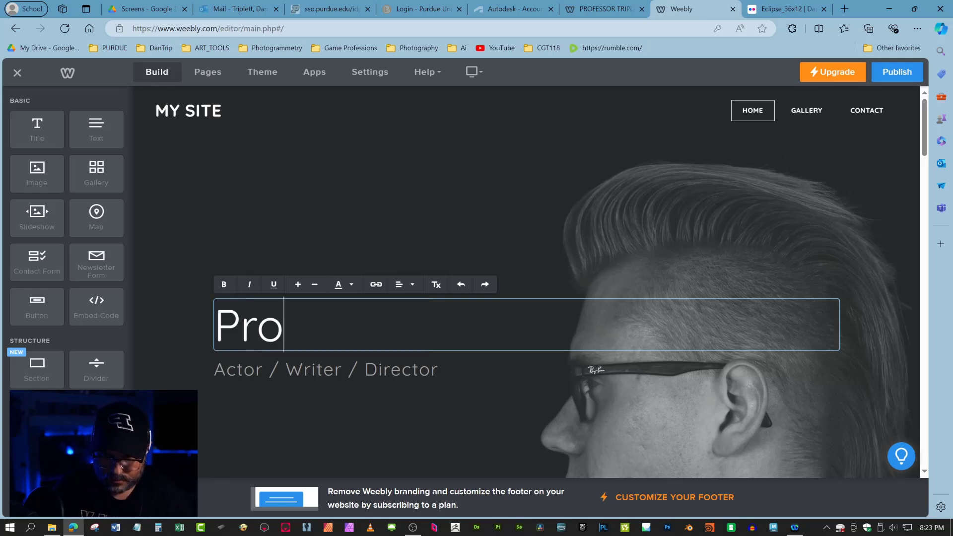
type("f Tri")
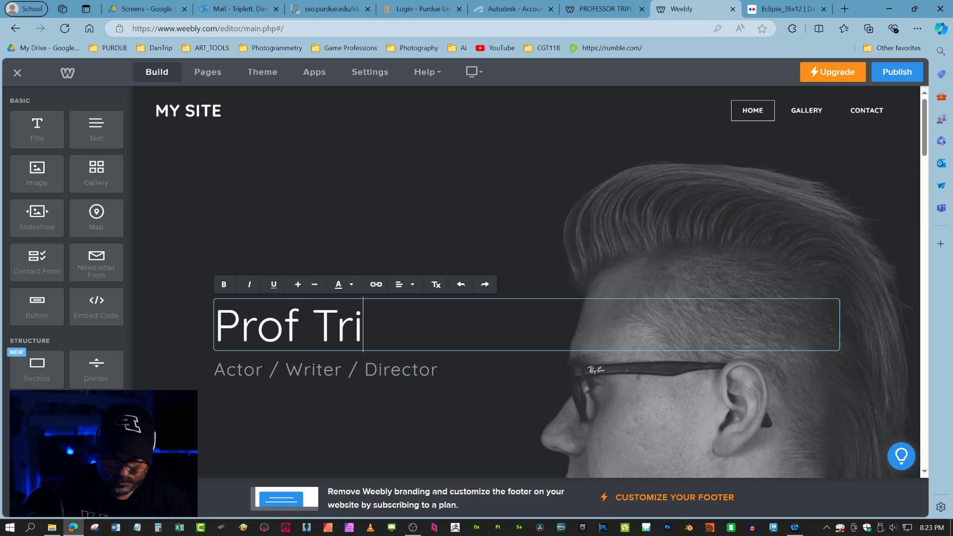
type("ps Trainin")
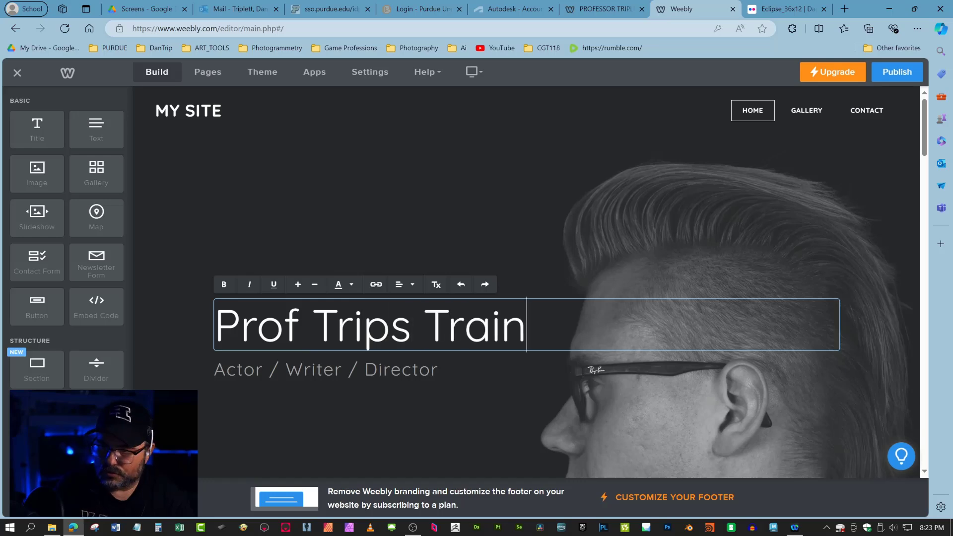
type("g")
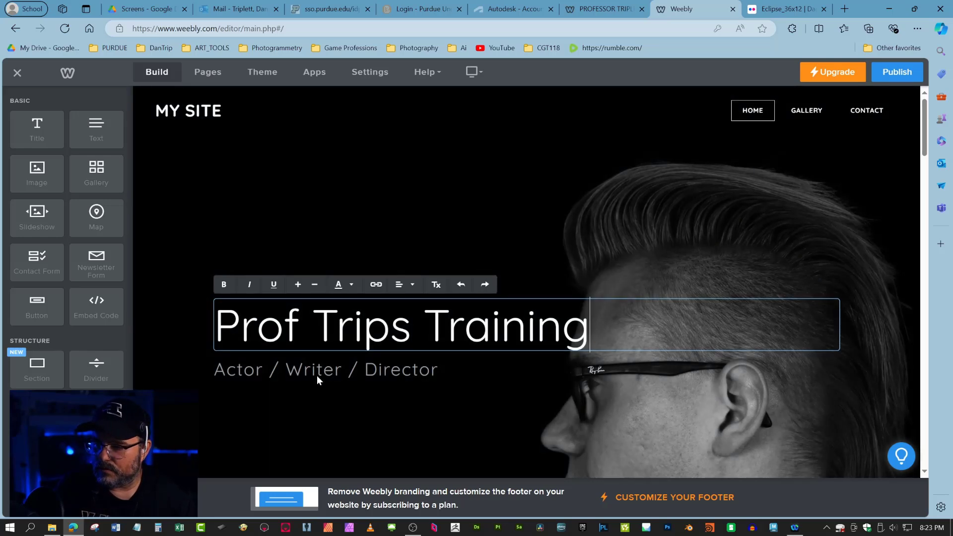
Change the header subtitle under the title to "Artist / Educator / Photographer"
left_click(317, 375)
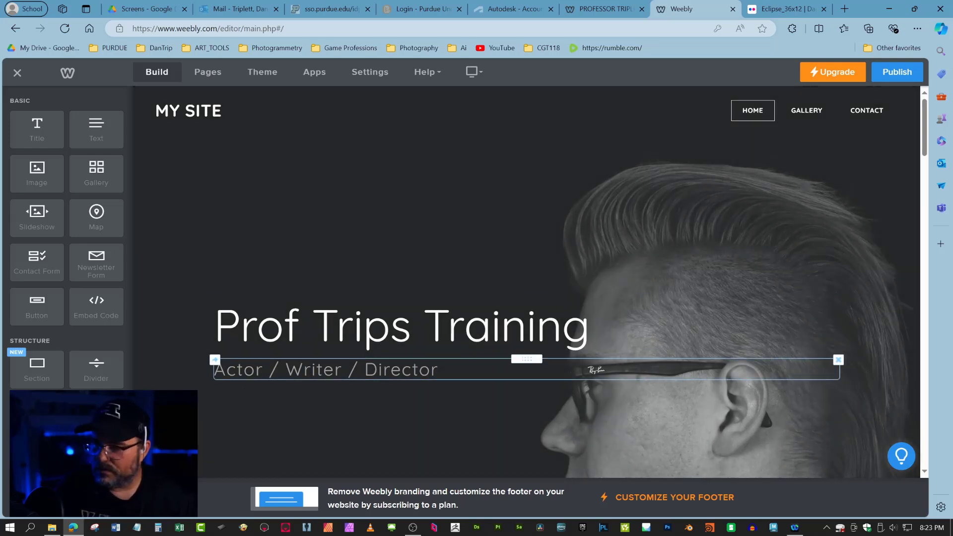
double_click(219, 371)
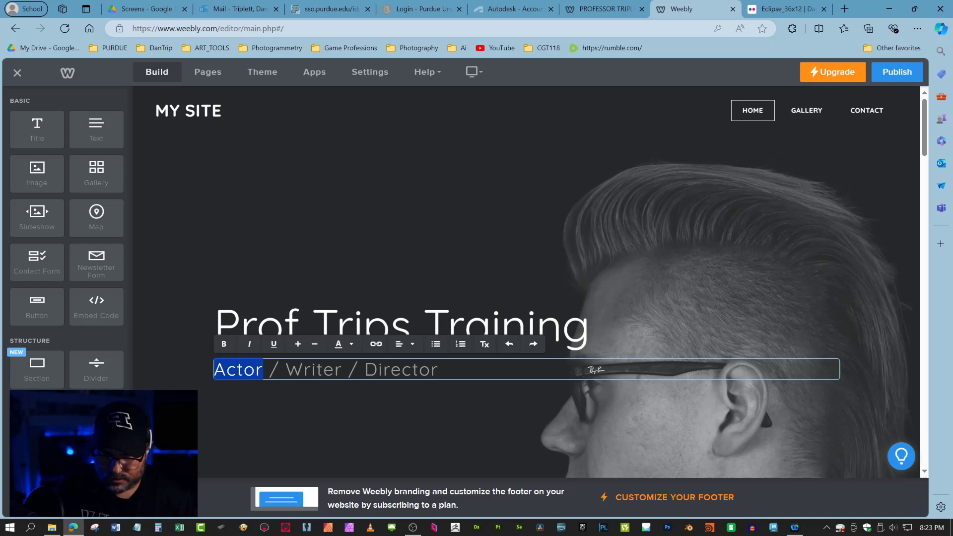
type("Arit")
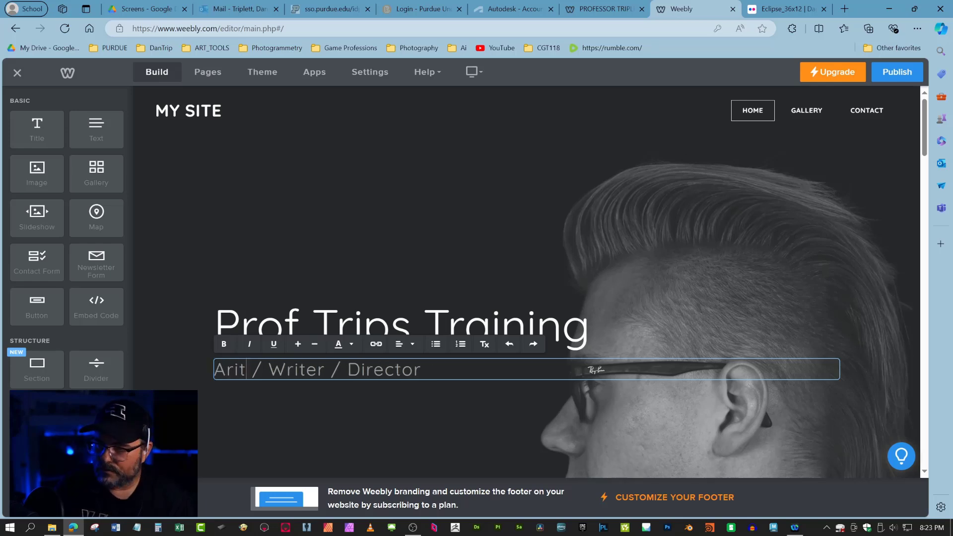
key("BackSpace")
key("BackSpace")
type("tist")
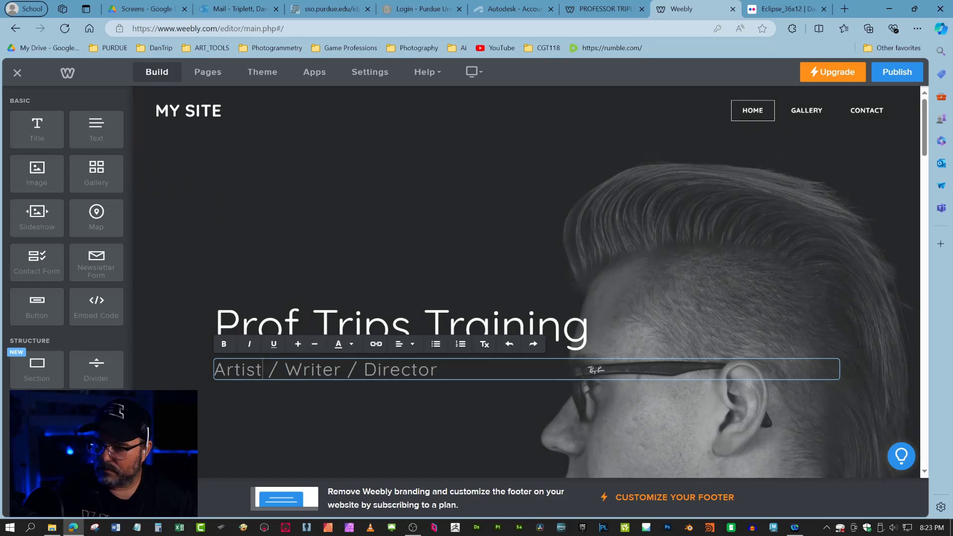
left_click_drag(342, 369, 284, 370)
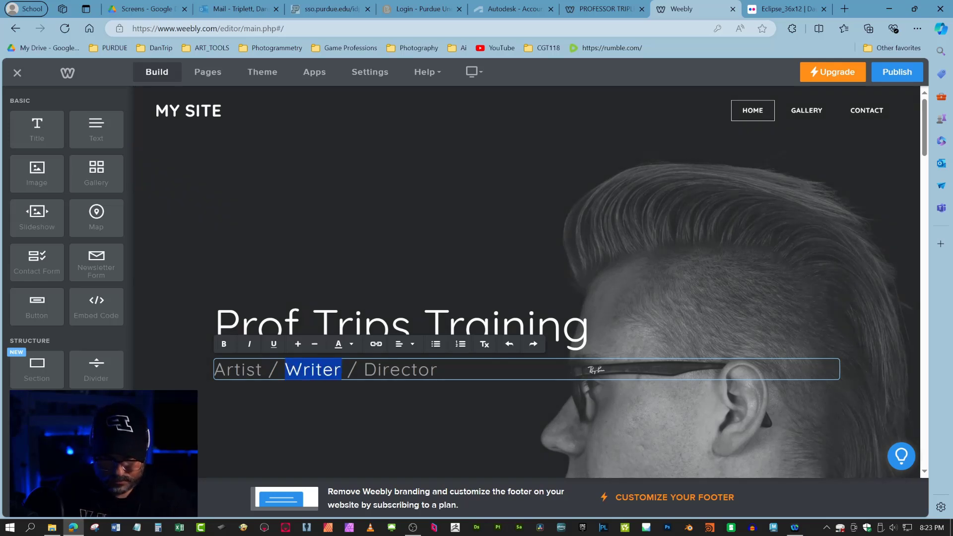
type("Edu")
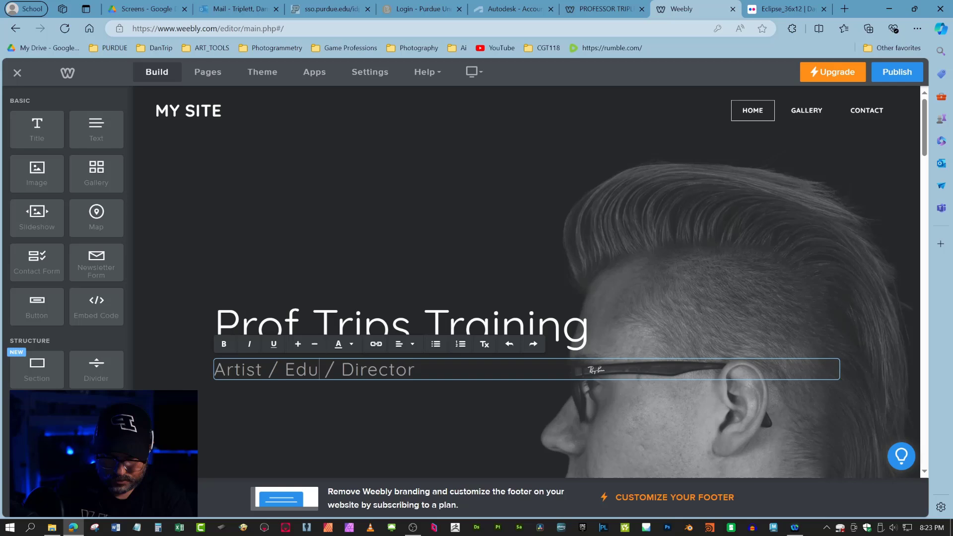
type("cator")
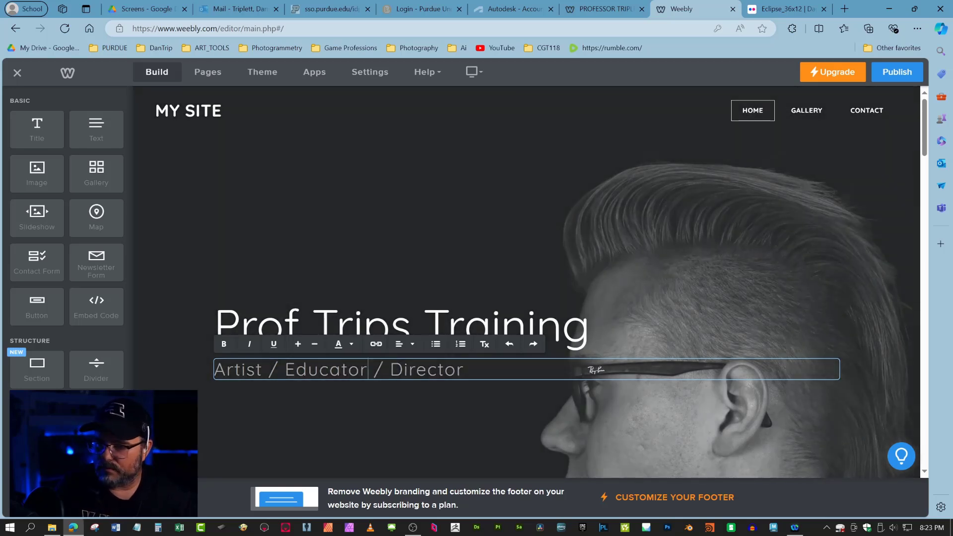
left_click_drag(464, 369, 390, 370)
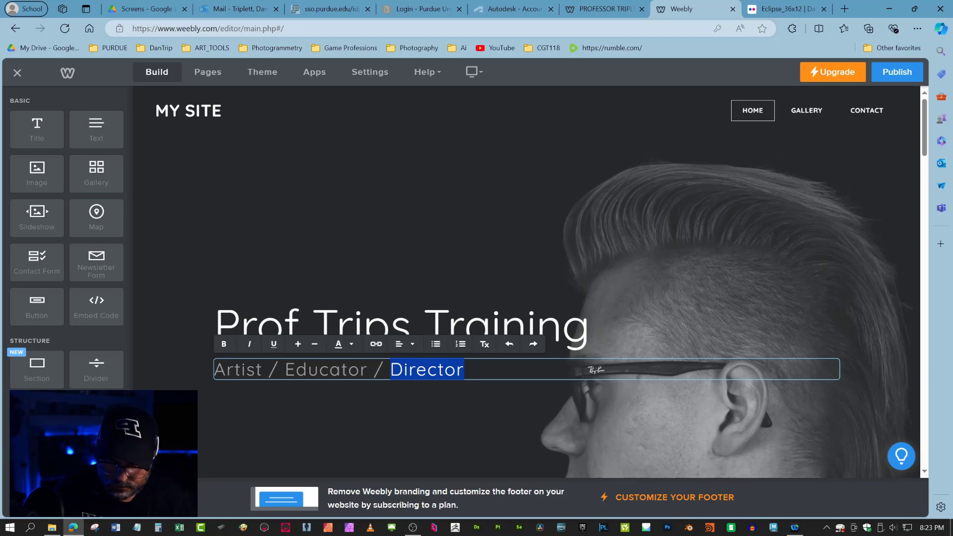
type("Photog")
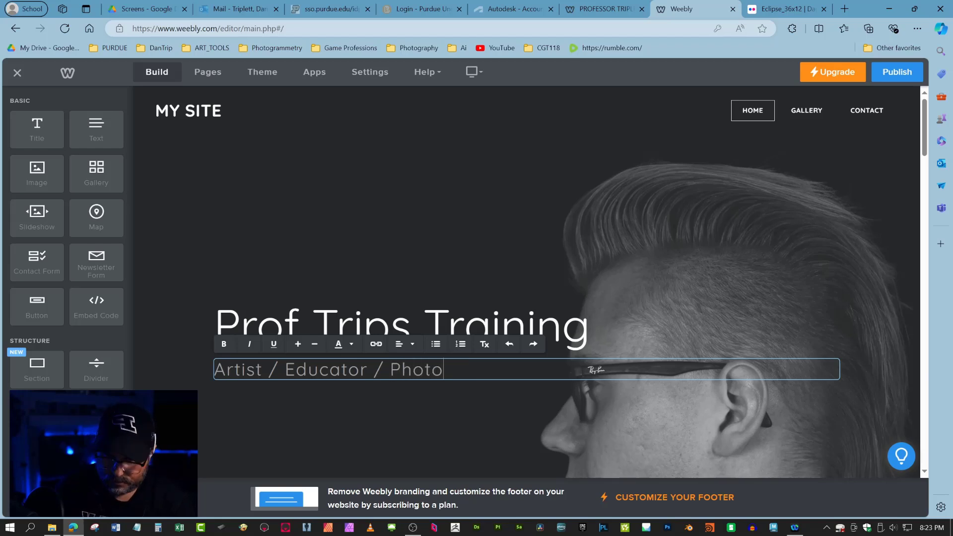
type("rapher")
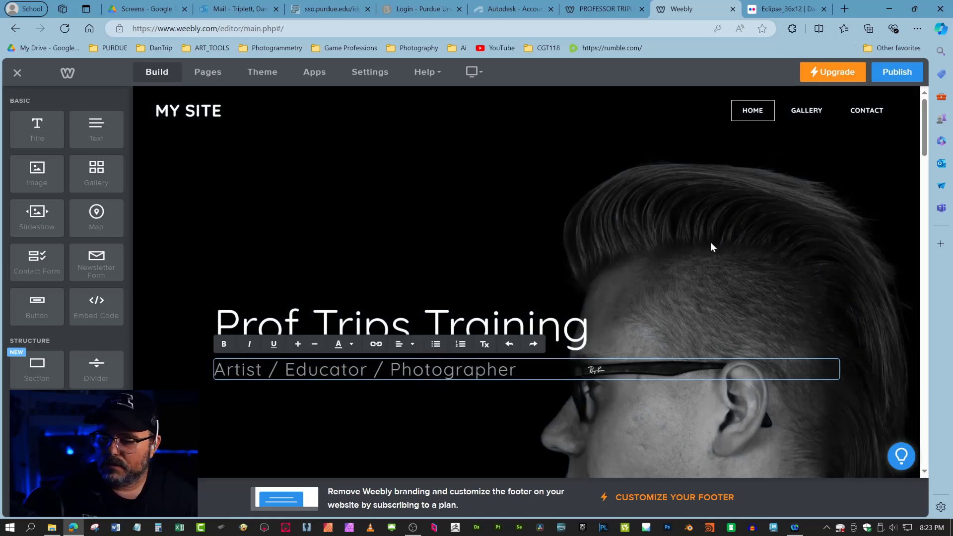
left_click(582, 254)
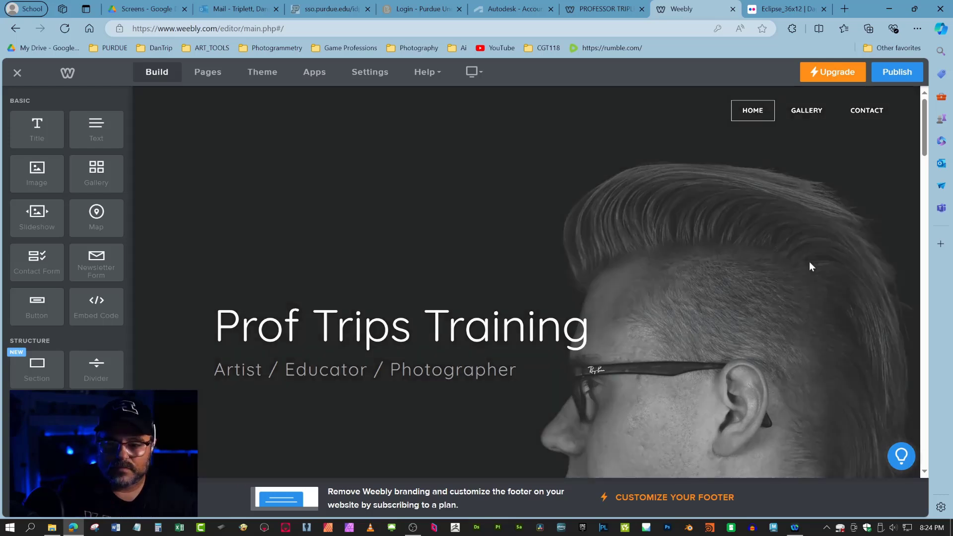
Replace the home page header's background image with Eclipse_6k.jpg from the Pictures folder and save it
scroll(808, 261, "down", 7)
right_click(811, 258)
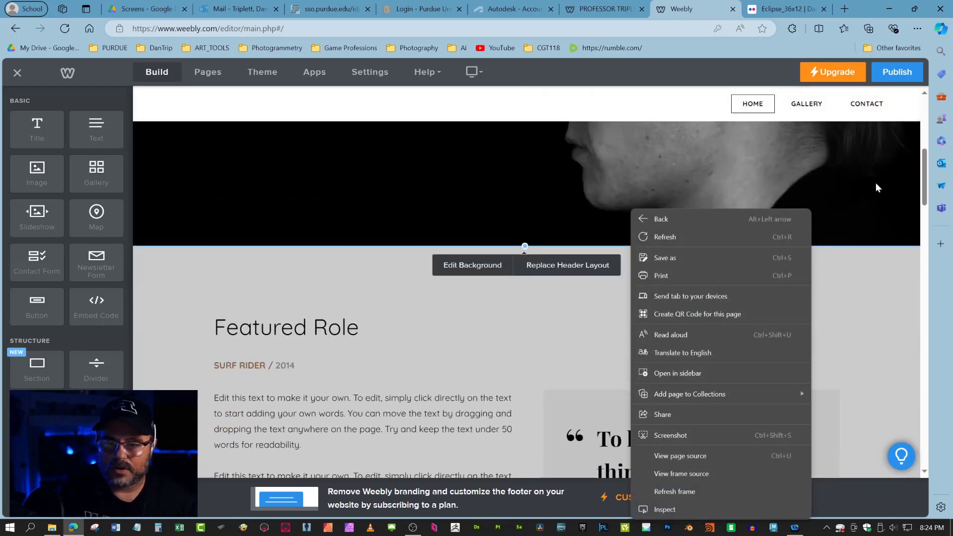
left_click(875, 184)
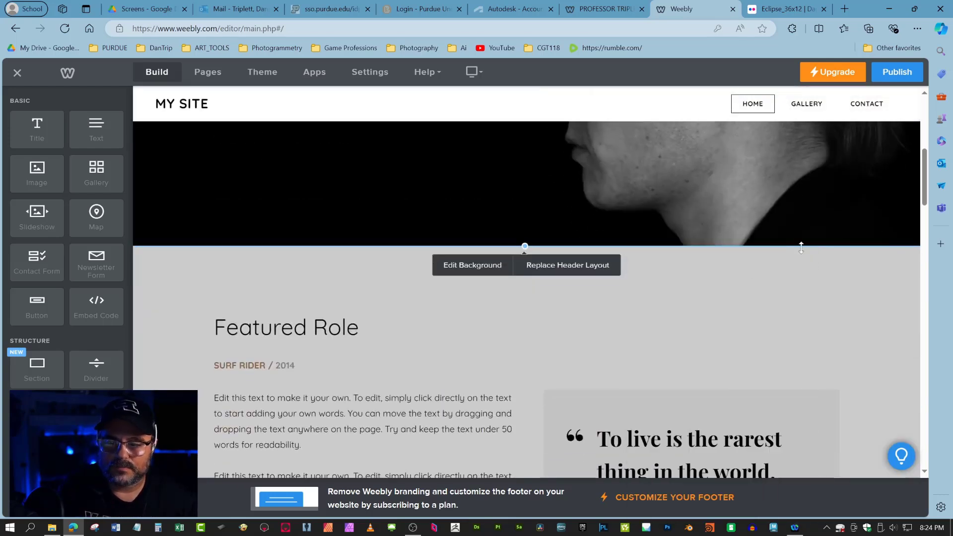
left_click(474, 269)
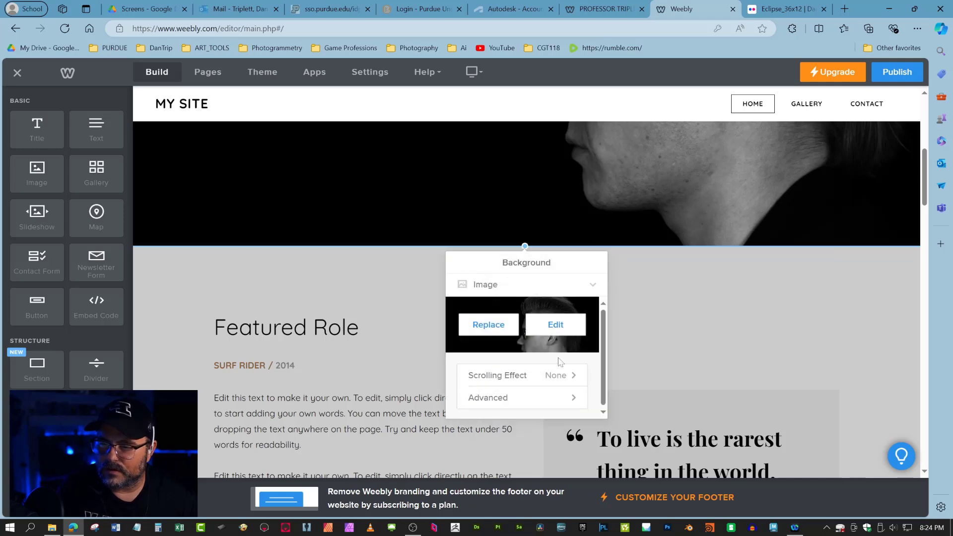
left_click(490, 328)
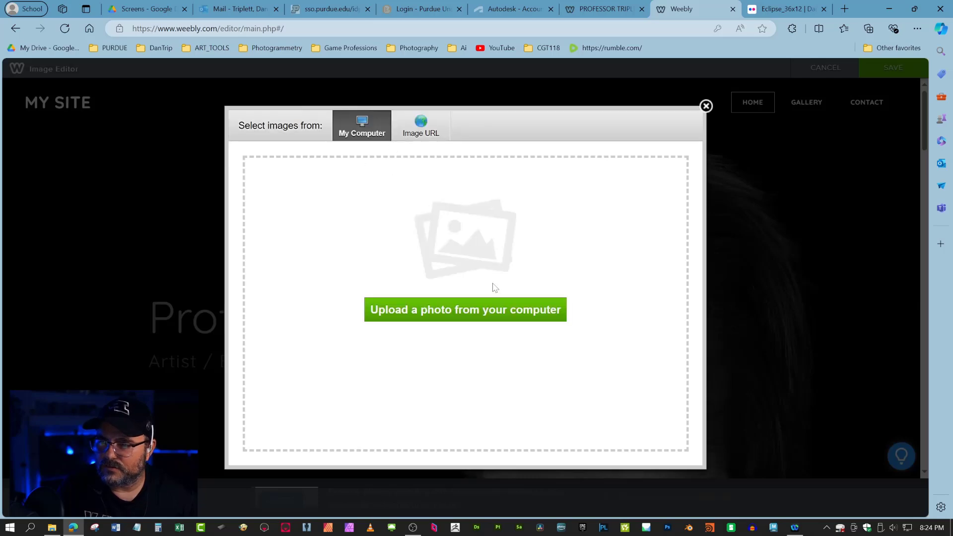
left_click(419, 310)
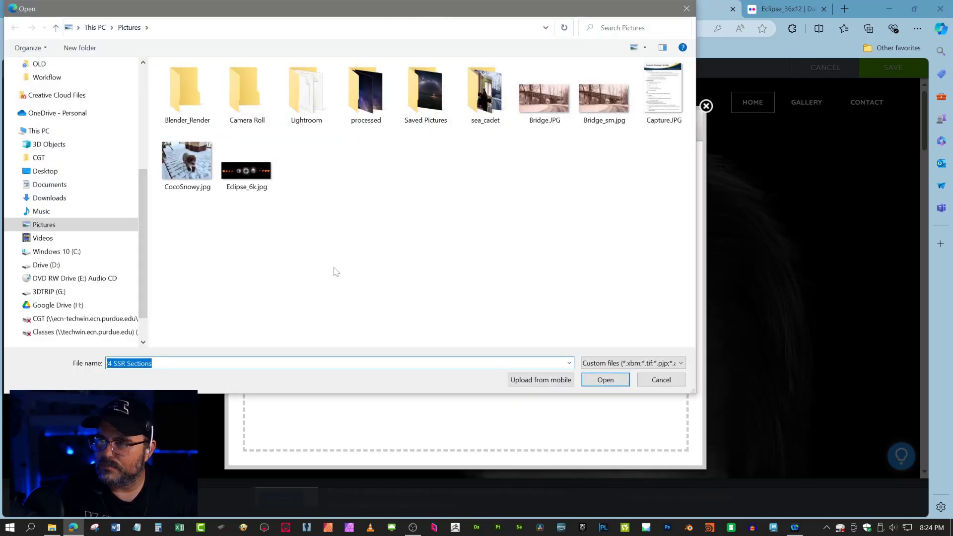
left_click(257, 173)
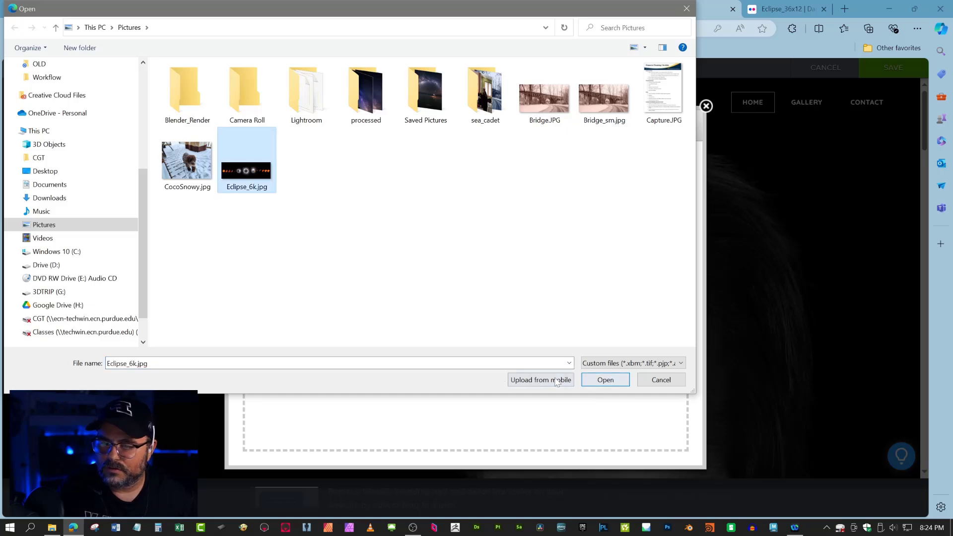
left_click(605, 379)
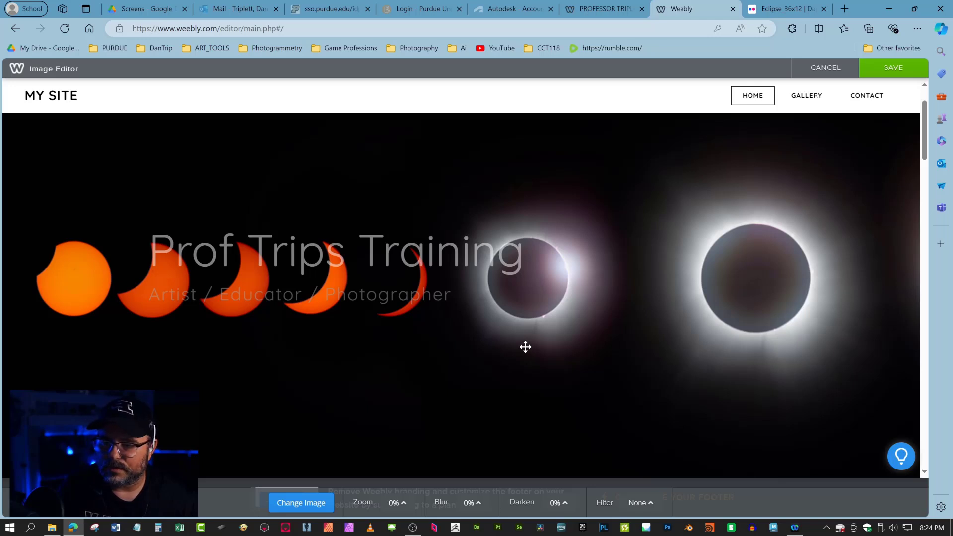
scroll(525, 347, "down", 3)
scroll(525, 347, "up", 4)
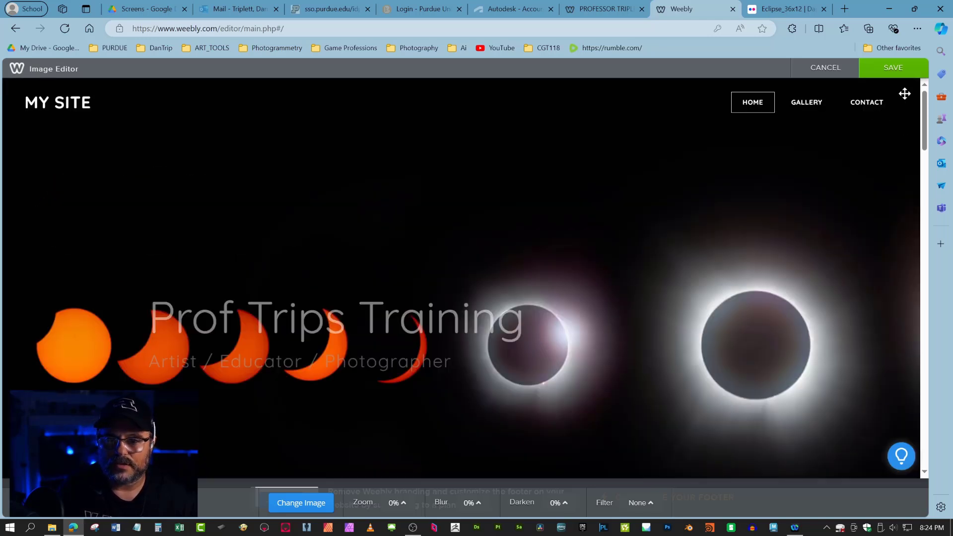
left_click(894, 80)
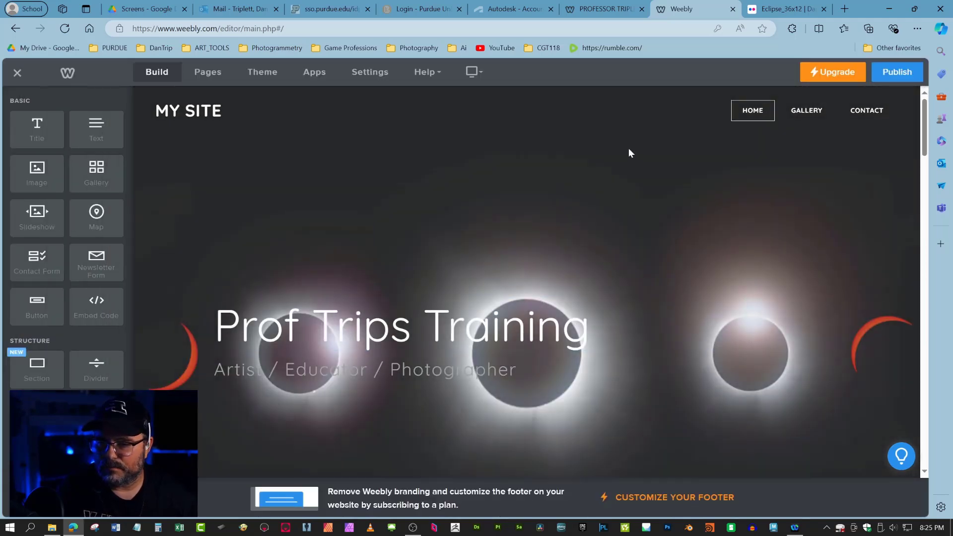
Check the header with its new background, publish the website and dismiss the publishing dialog
scroll(749, 437, "down", 3)
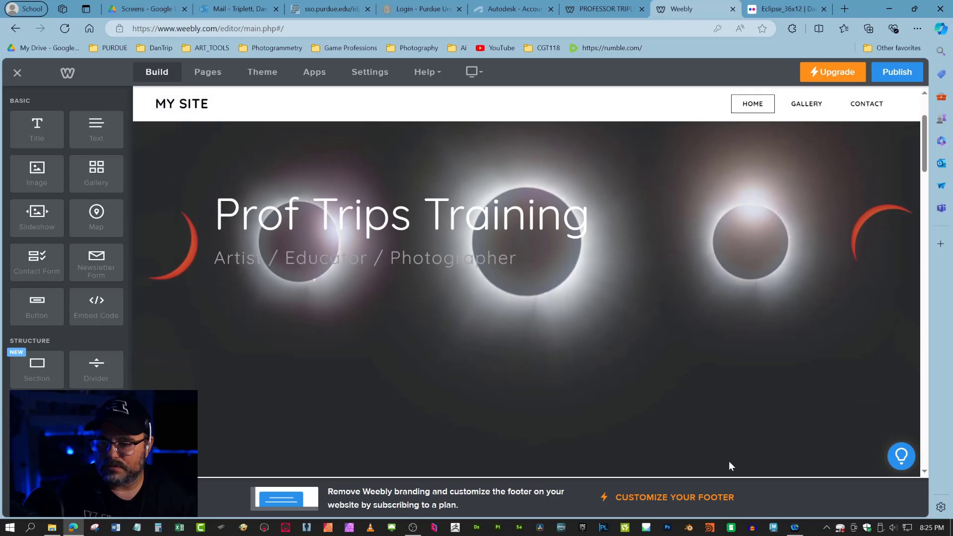
scroll(689, 441, "up", 3)
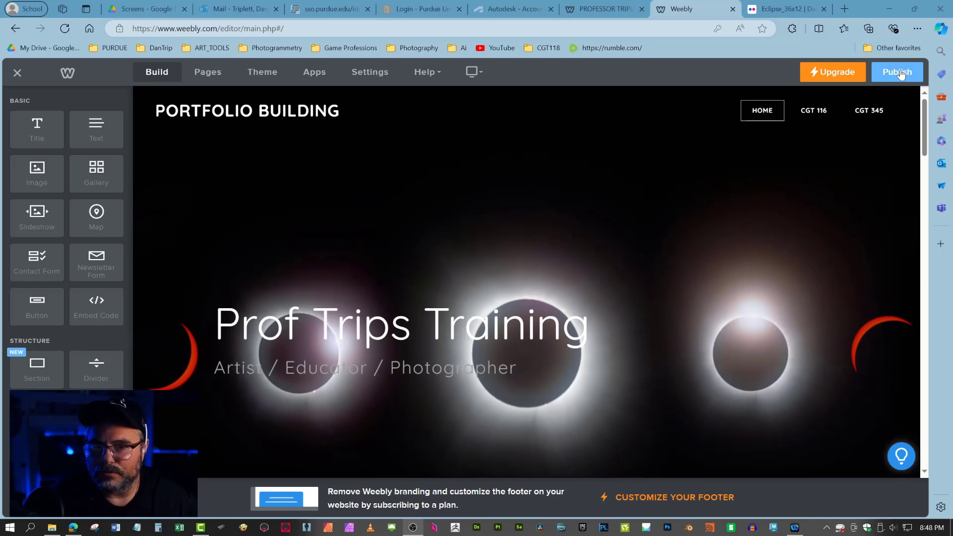
left_click(900, 74)
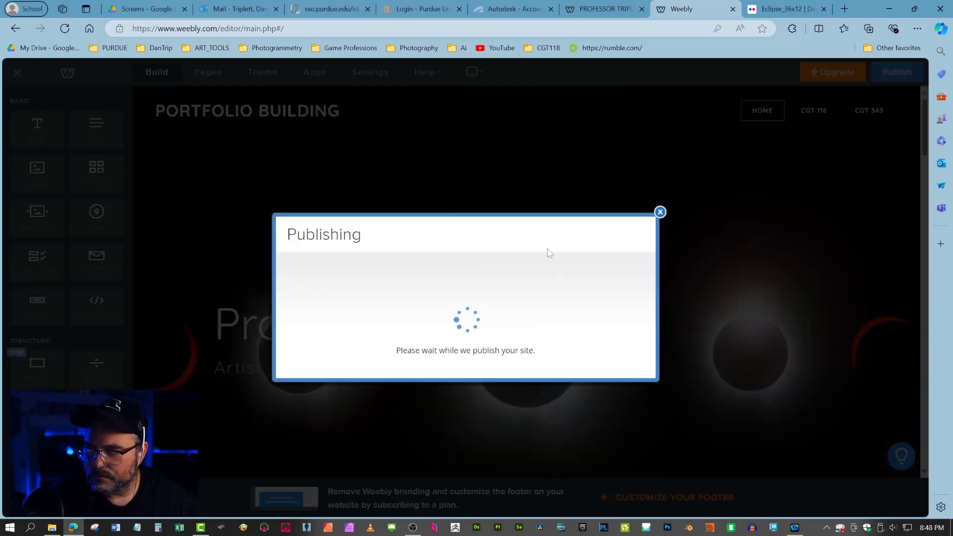
left_click(659, 130)
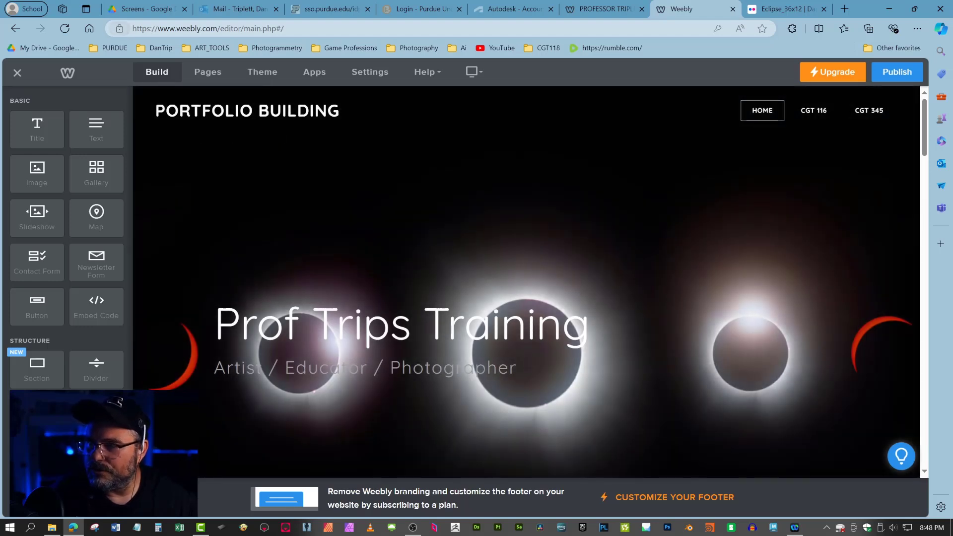
left_click_drag(284, 28, 138, 28)
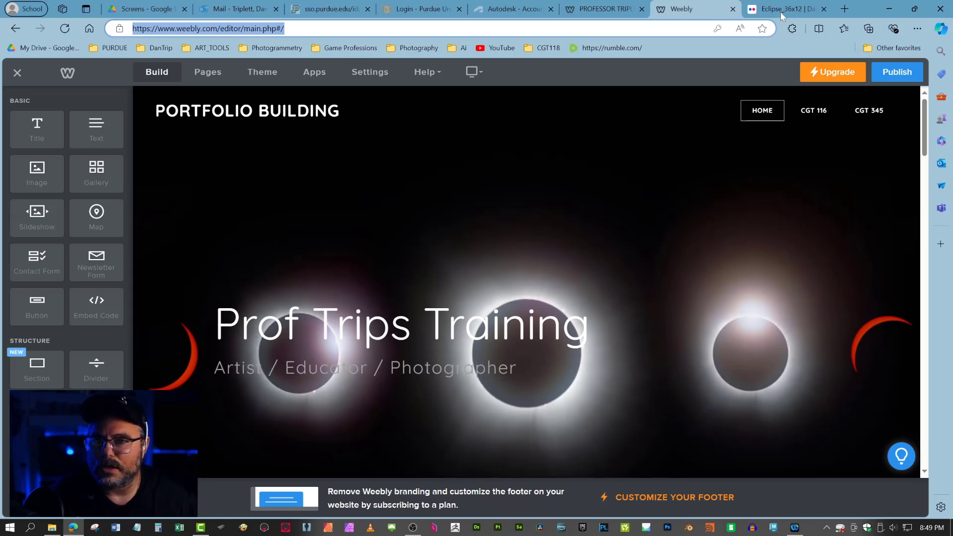
left_click(844, 9)
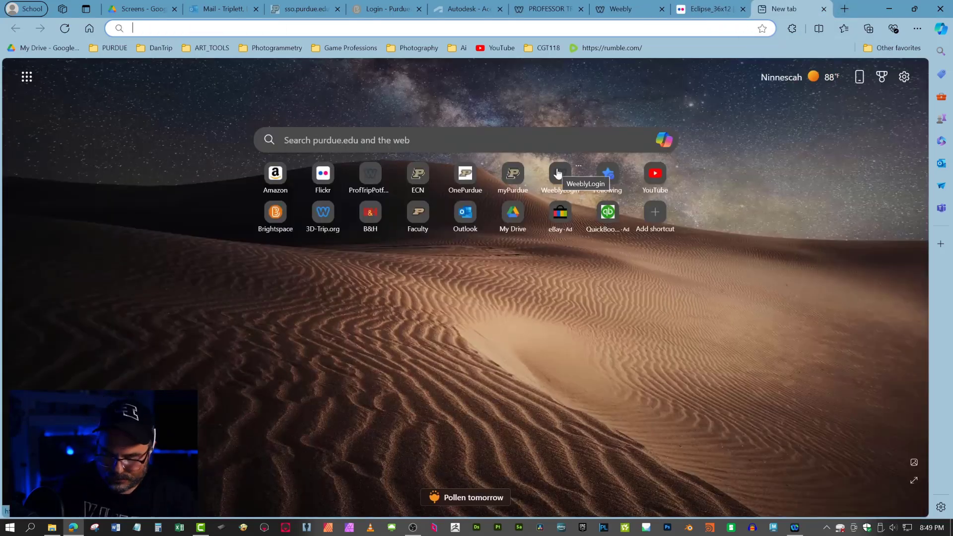
type("www.")
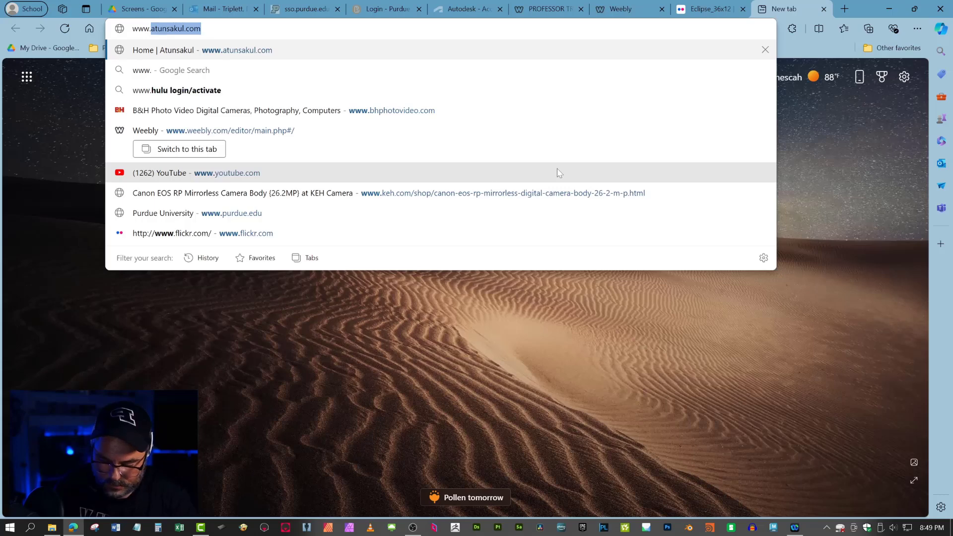
type("prof")
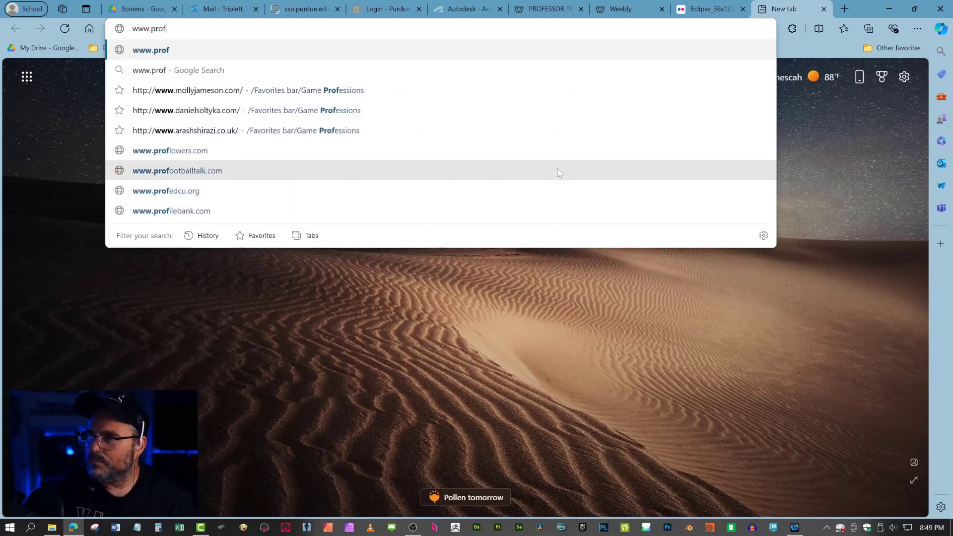
type("trip")
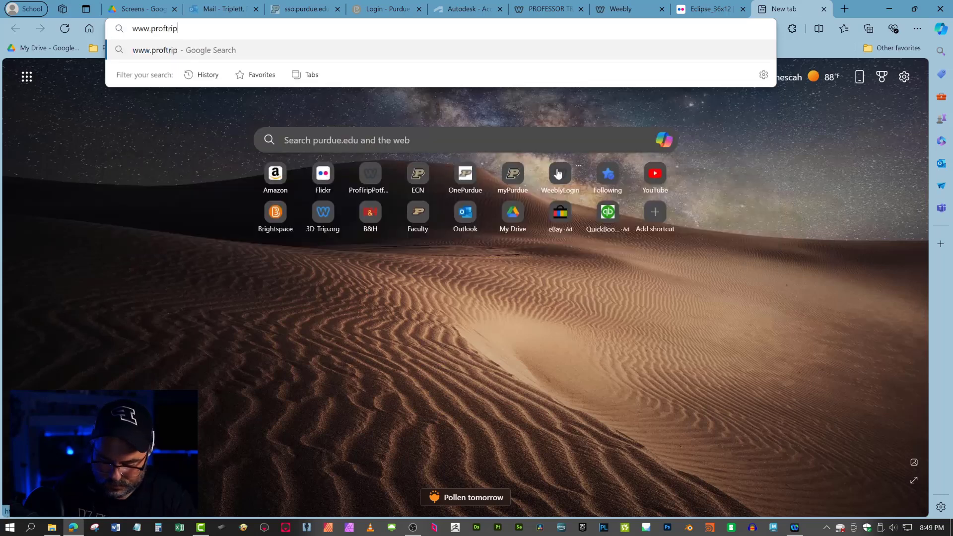
type("training")
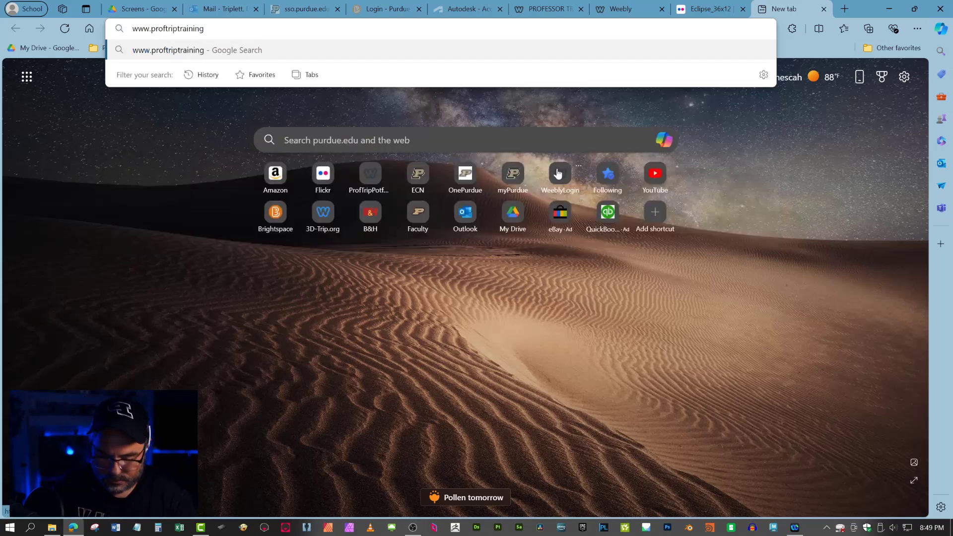
type(".weebly")
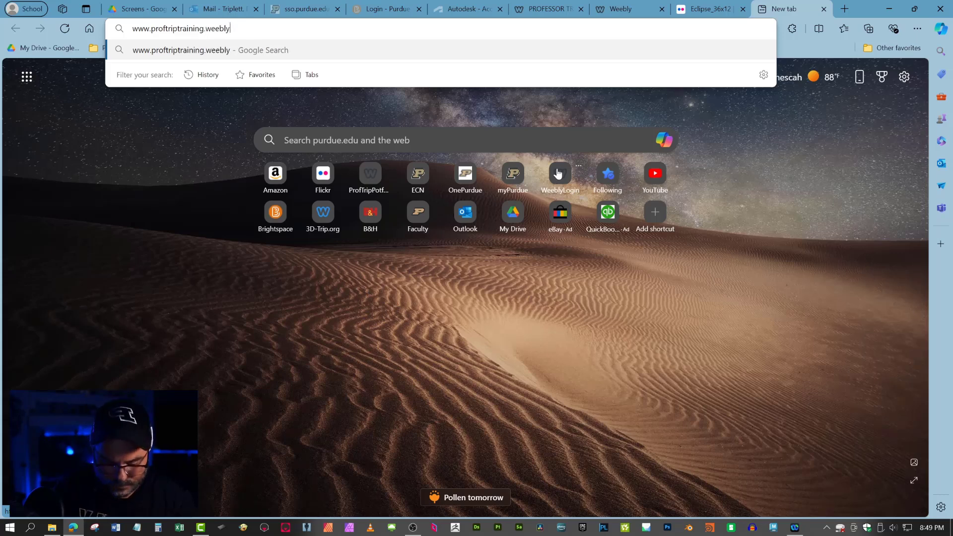
type(".com")
key("Return")
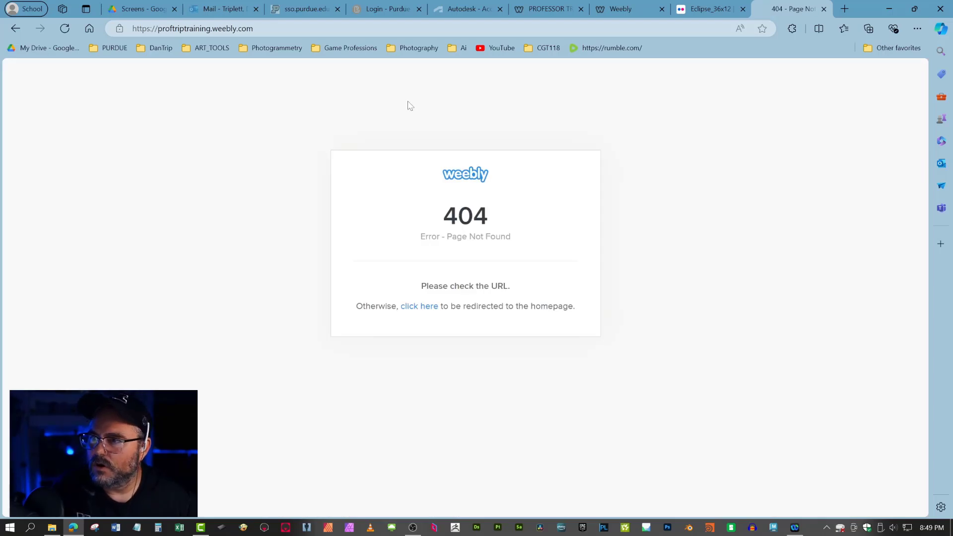
Correct the address to proftripstraining.weebly.com, load the live site and view the CGT 116 submenu
left_click(632, 9)
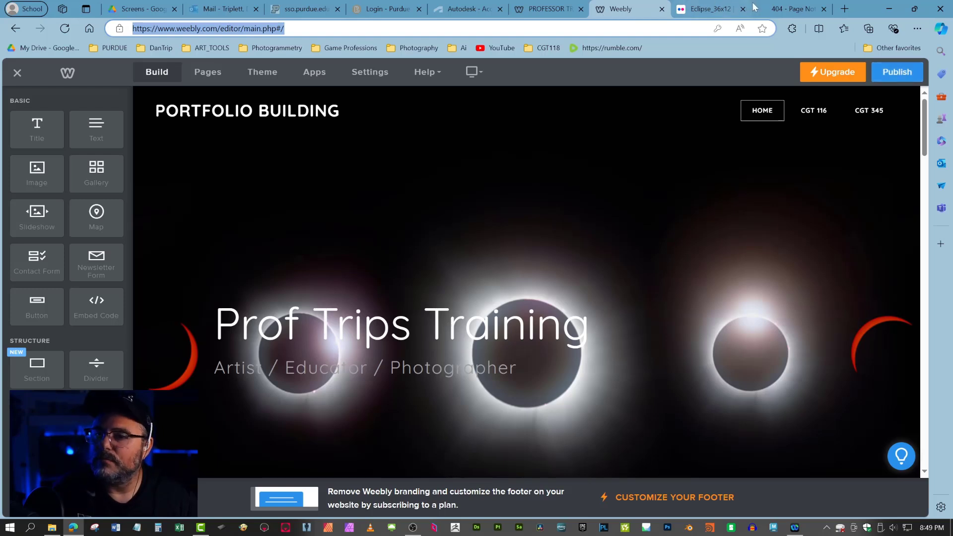
left_click(792, 10)
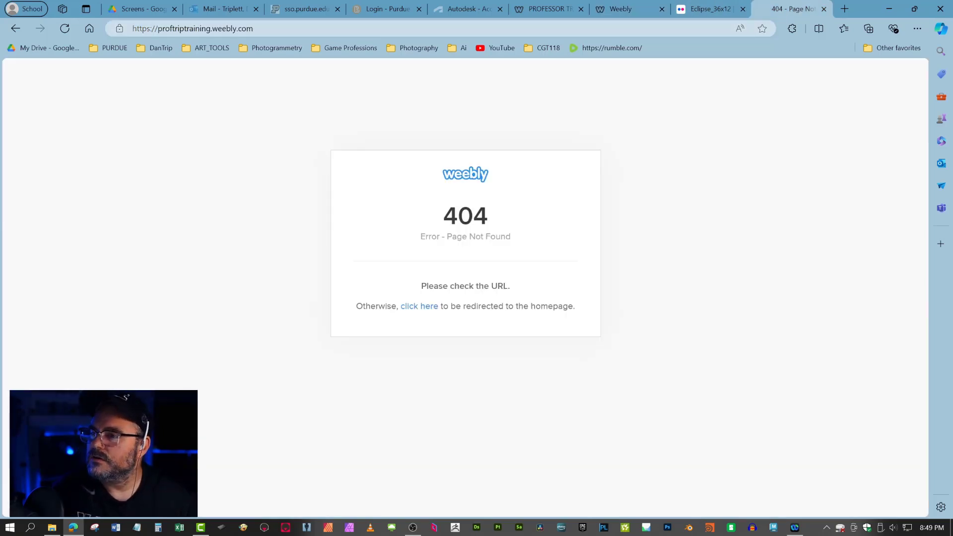
left_click(211, 31)
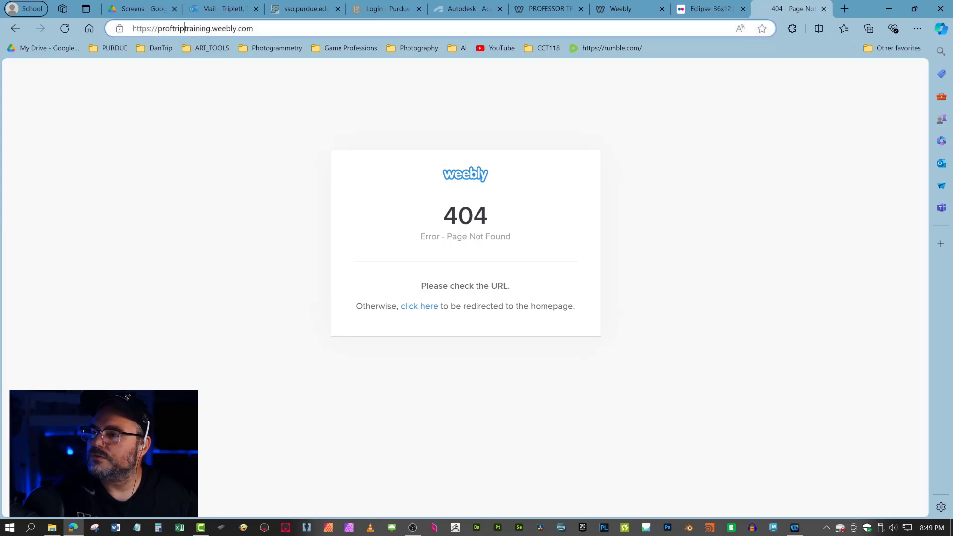
left_click(184, 29)
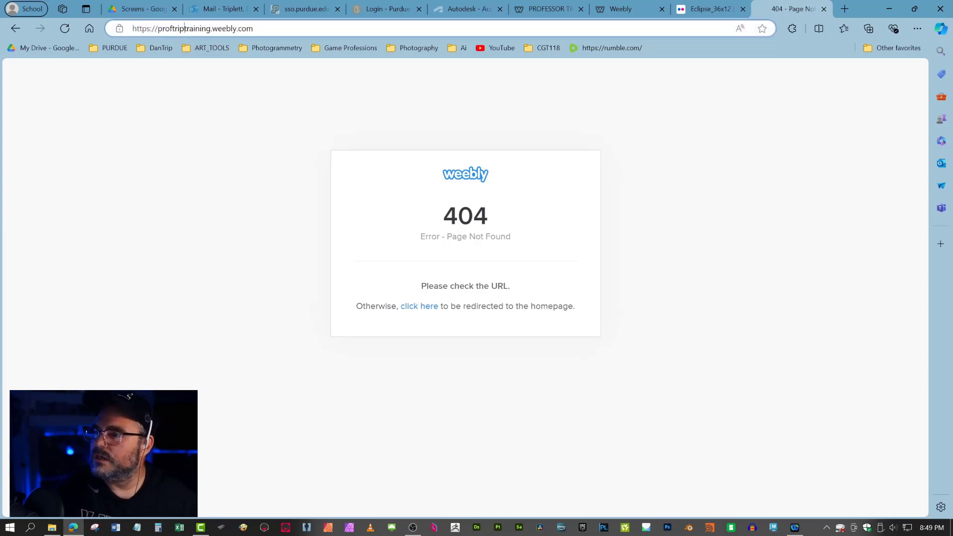
type("s")
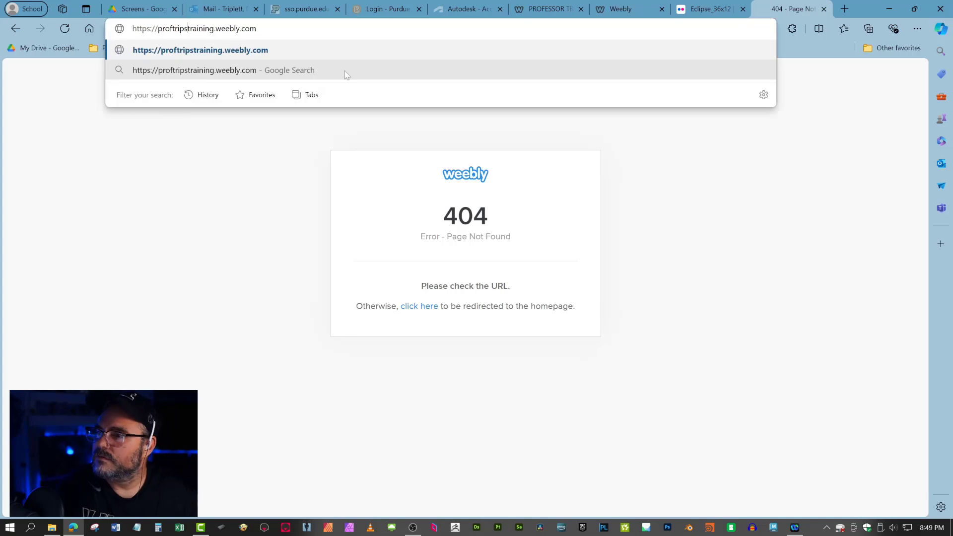
key("Return")
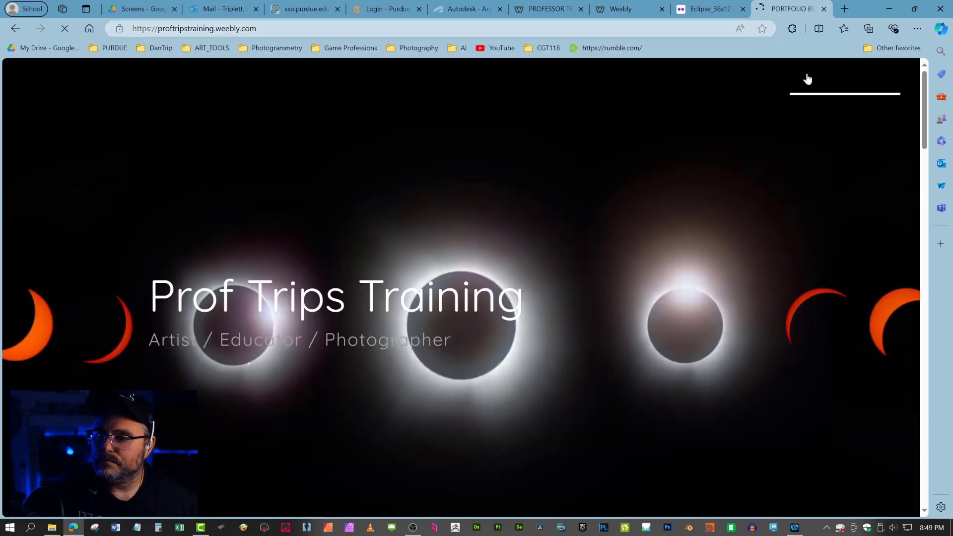
mouse_move(805, 80)
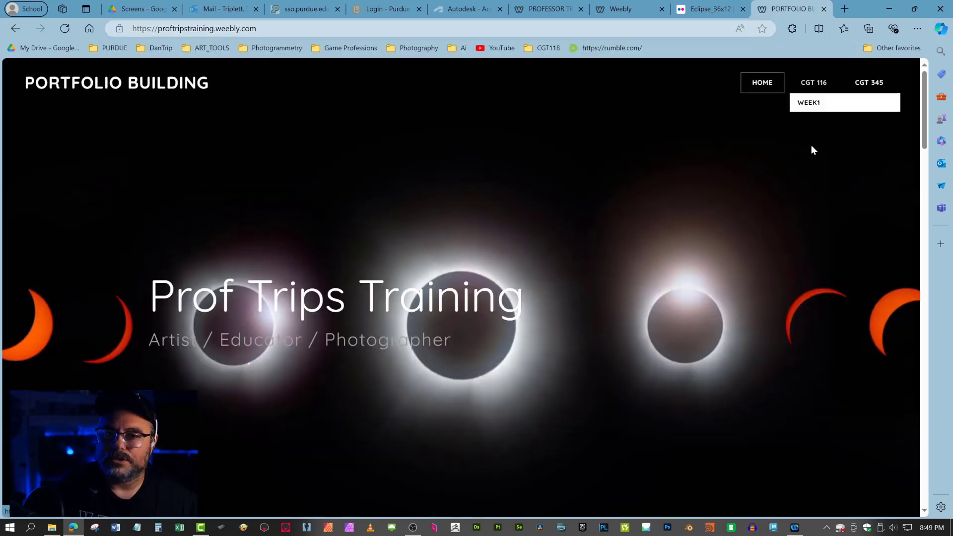
Save the live site's address to the DanTrip favorites folder and check that folder's entries
left_click(194, 29)
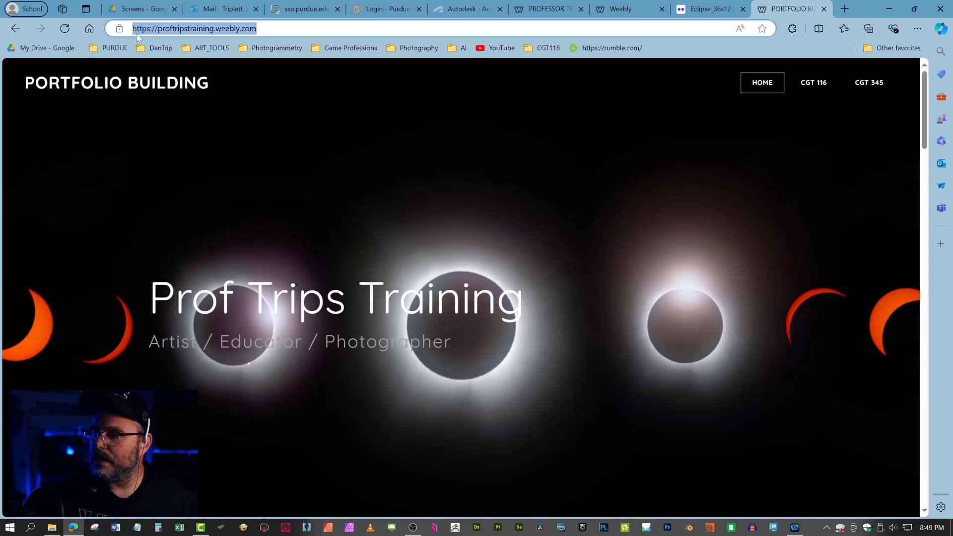
right_click(154, 46)
left_click(201, 186)
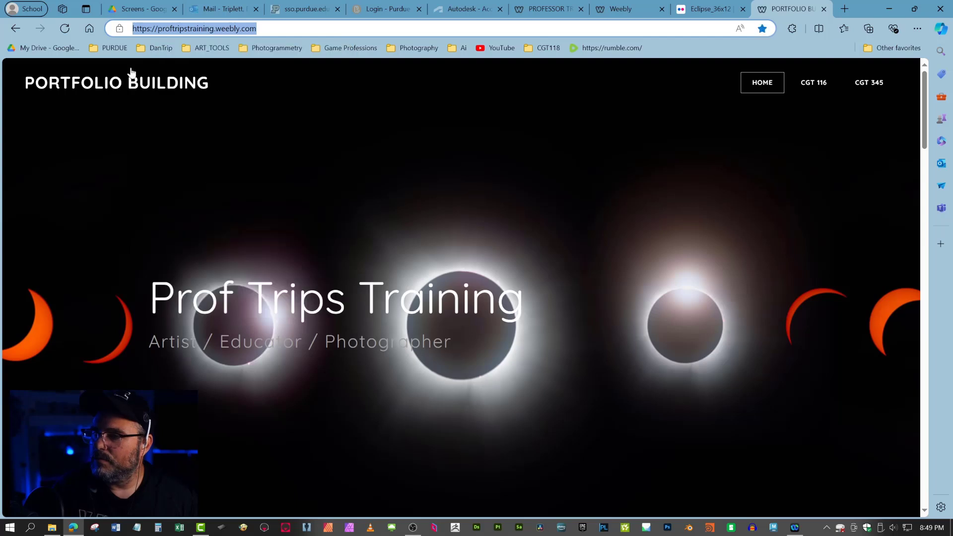
left_click(156, 47)
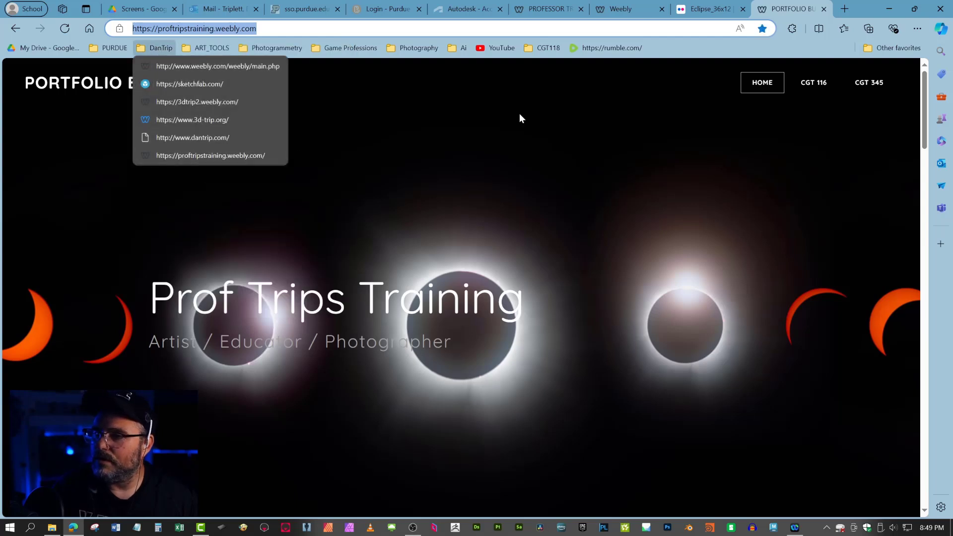
left_click(796, 9)
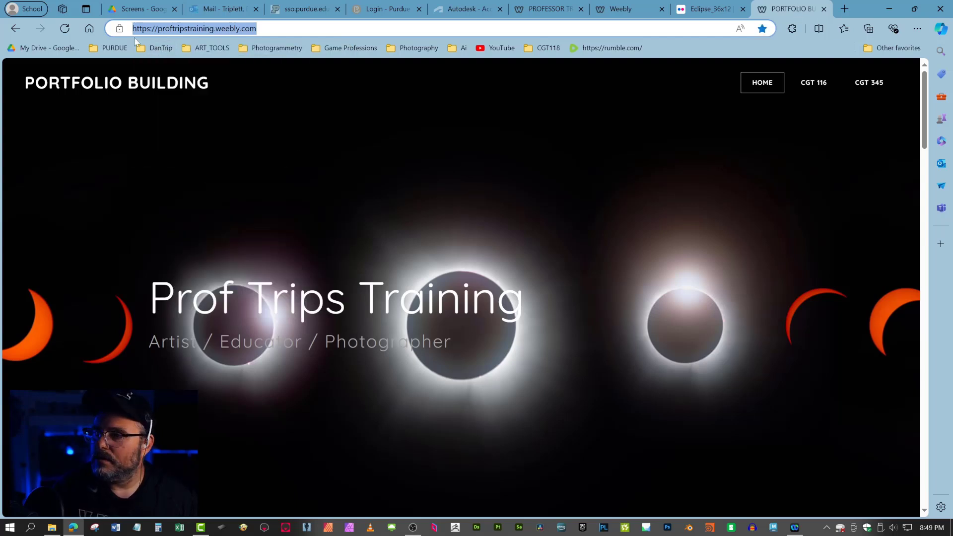
Return to the Weebly editor, rename the Gallery page to "CGT 116" and go back to the page list
left_click(616, 12)
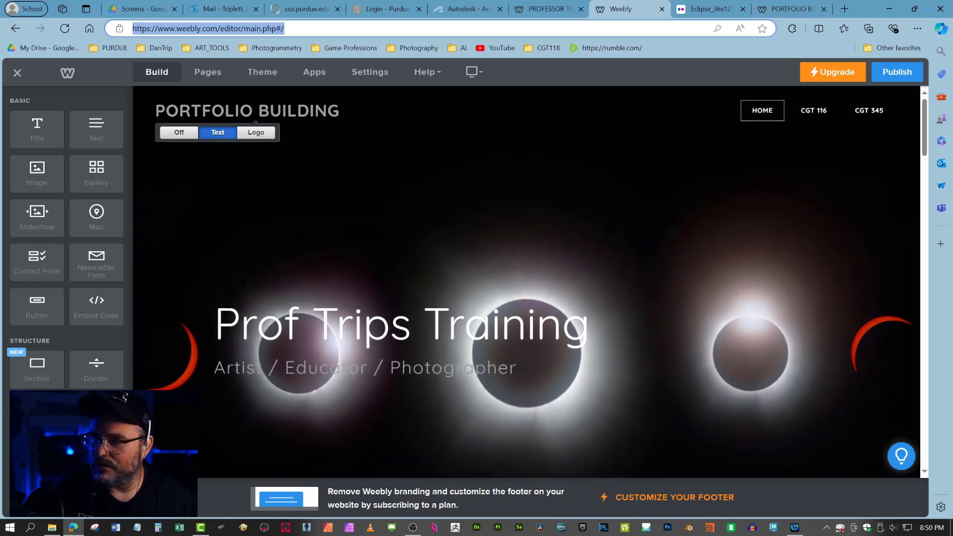
left_click(174, 131)
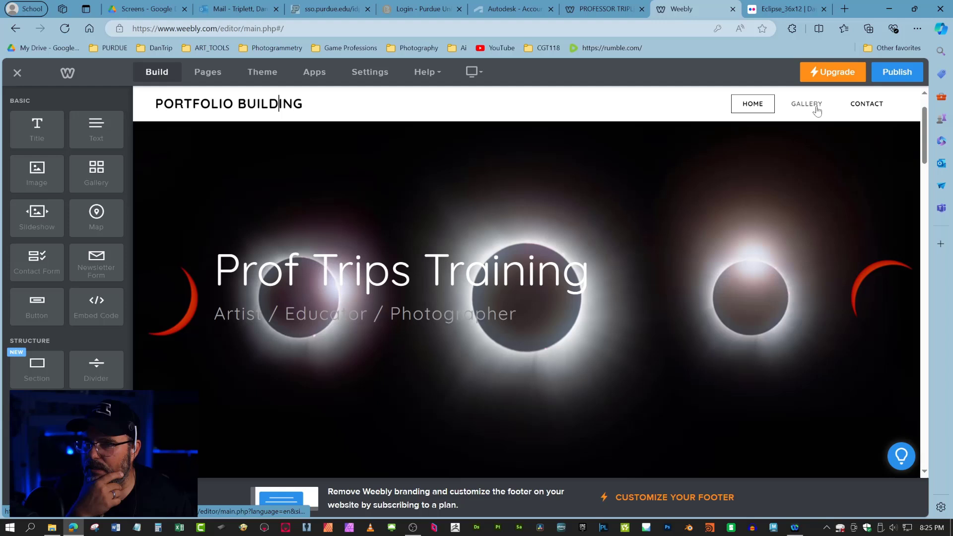
left_click(205, 75)
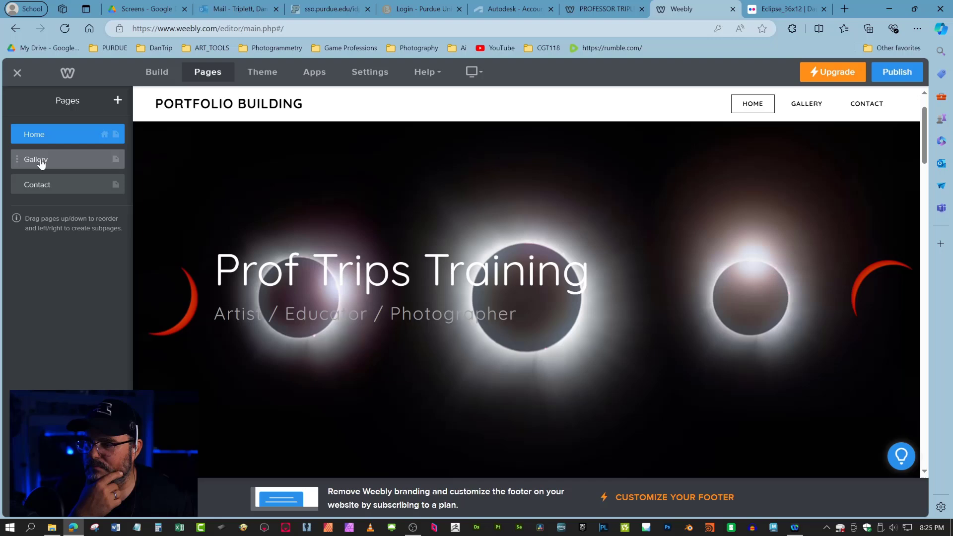
left_click(36, 160)
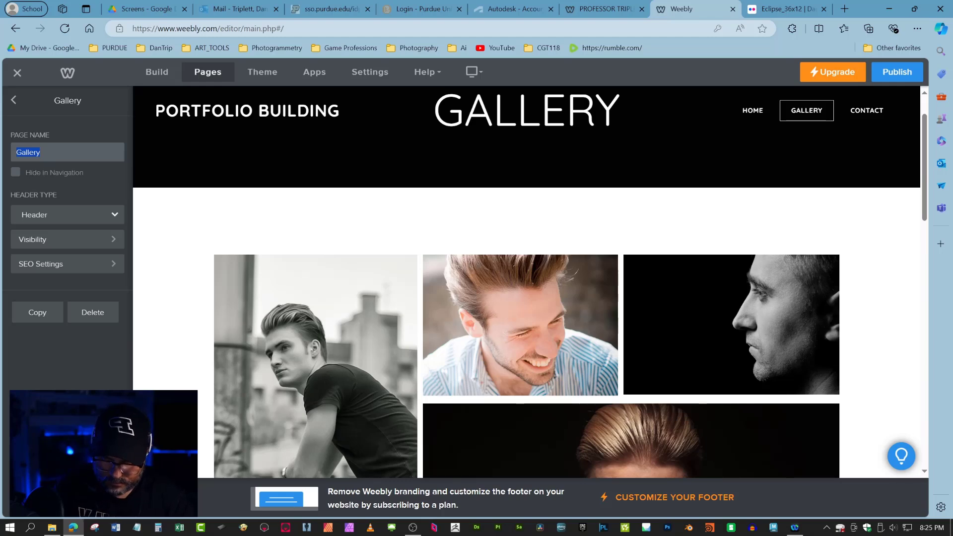
type("CGT")
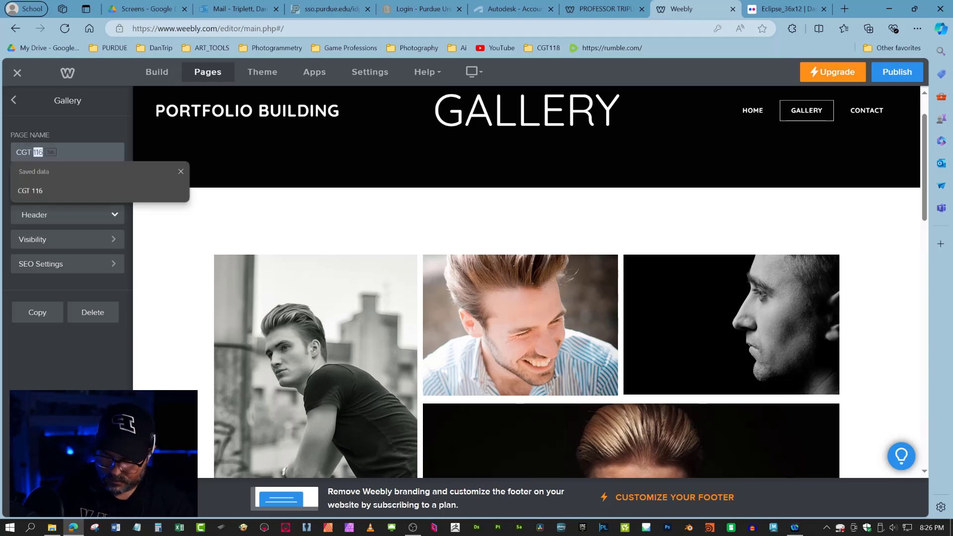
type(" 116")
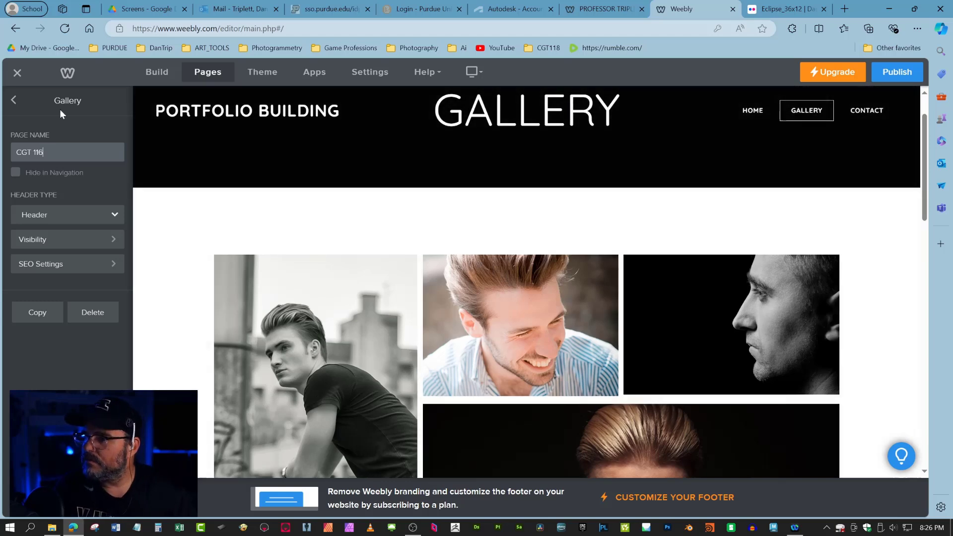
left_click(16, 102)
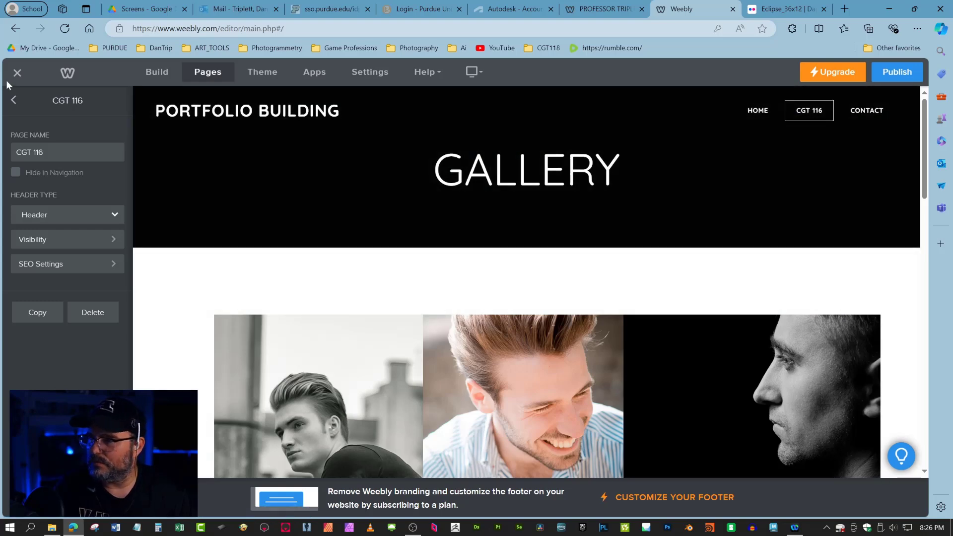
left_click(13, 101)
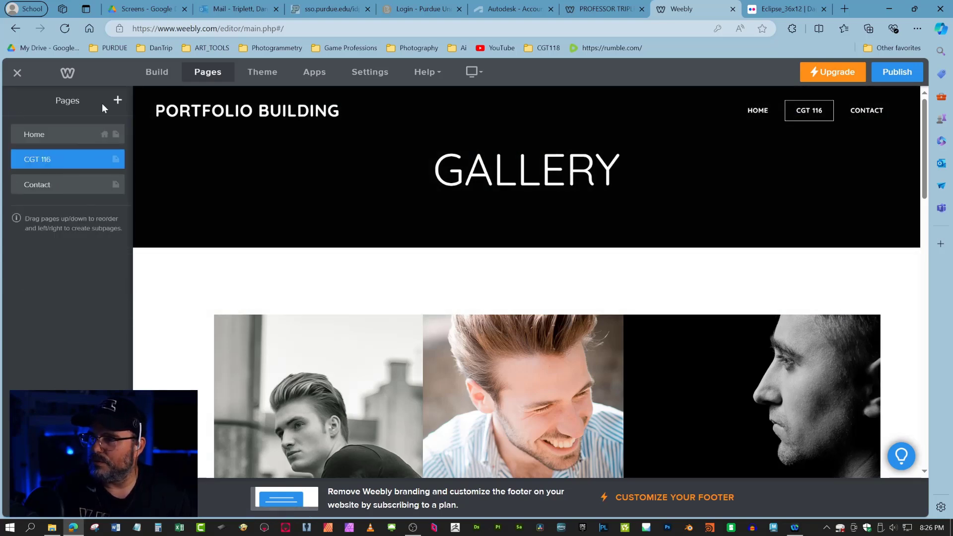
Add a standard page named "Week1" and nest it as a subpage under CGT 116
left_click(118, 102)
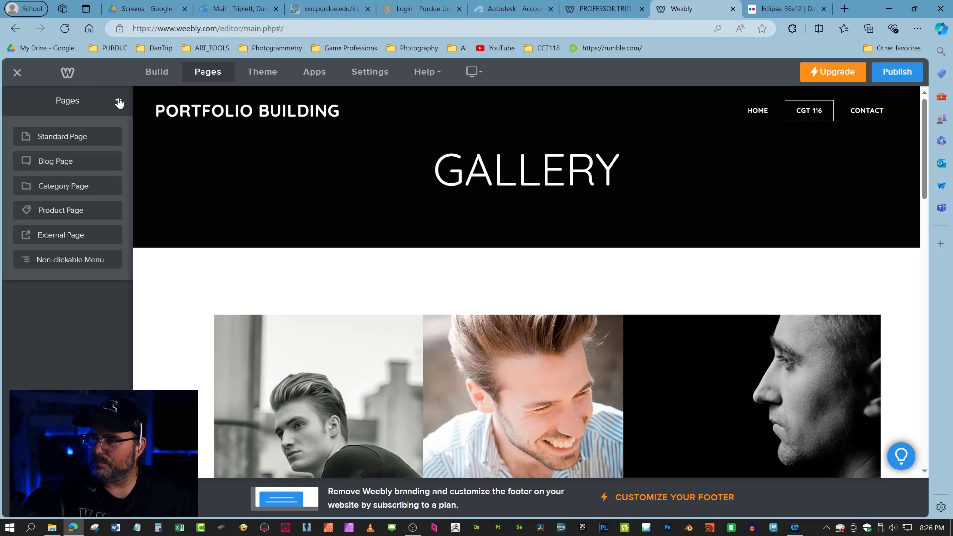
left_click(69, 139)
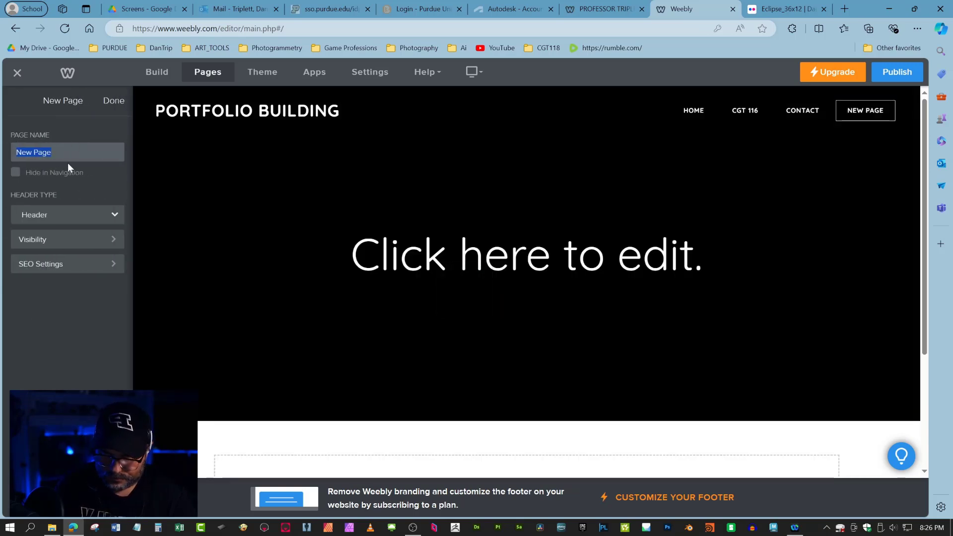
type("Week1")
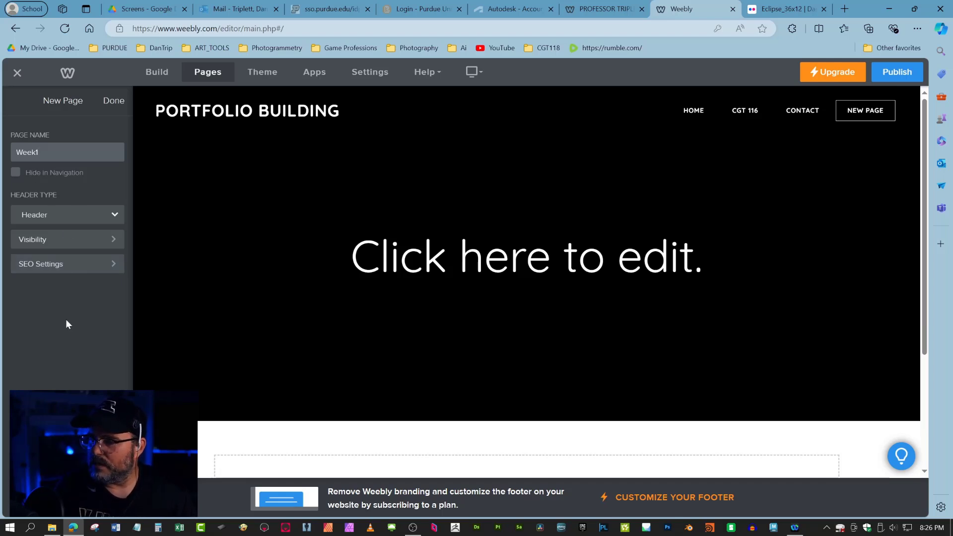
left_click(114, 101)
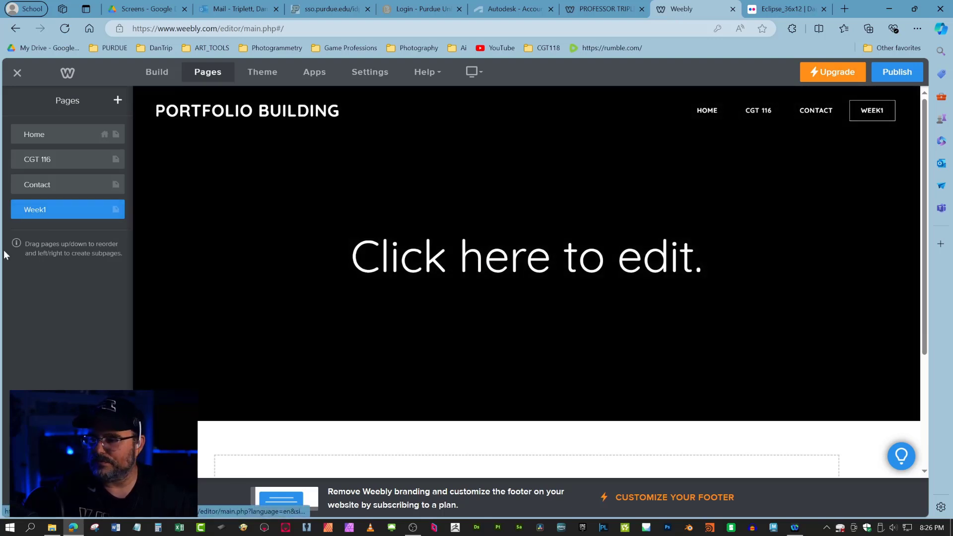
left_click_drag(51, 208, 60, 185)
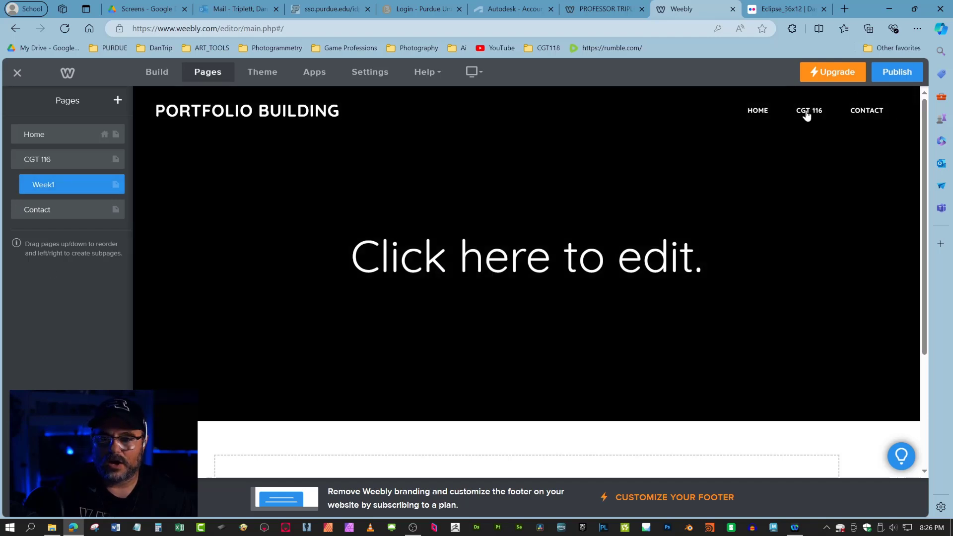
mouse_move(806, 114)
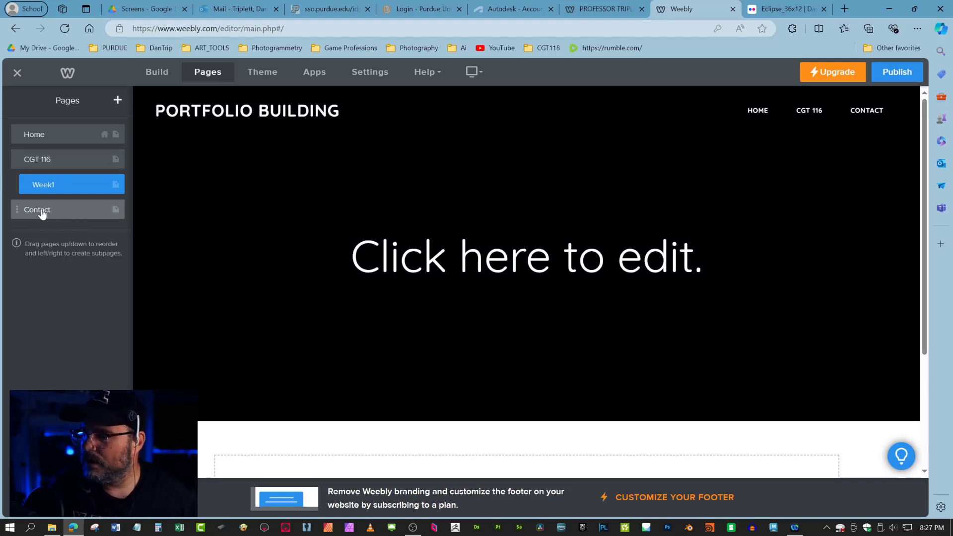
Rename the Contact page to "CGT 345" and return to the page list
left_click(42, 213)
left_click_drag(47, 153, 4, 155)
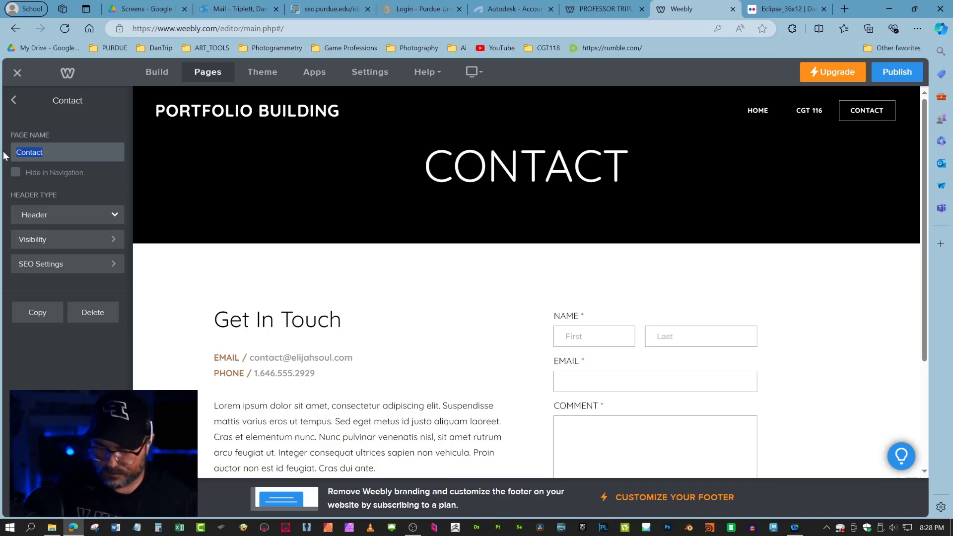
type("CGT")
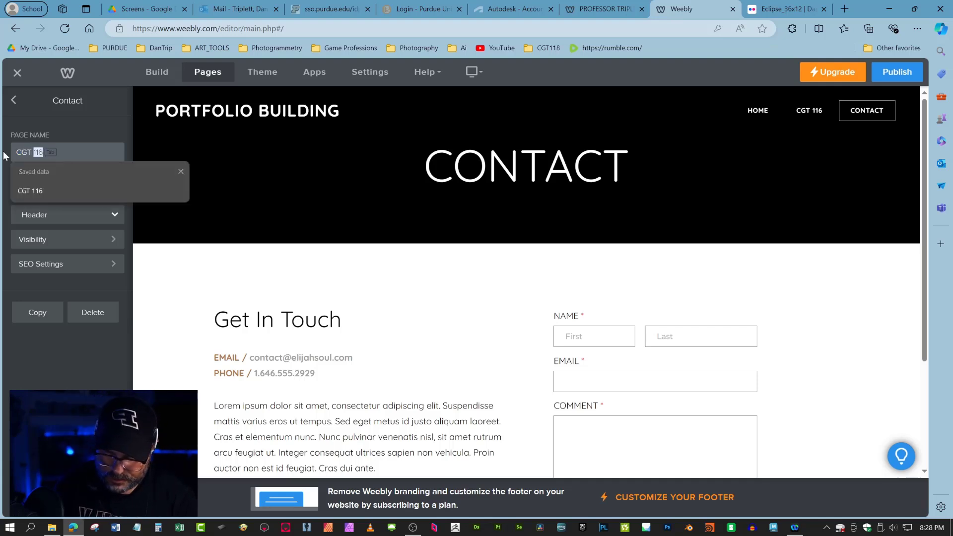
type(" 345")
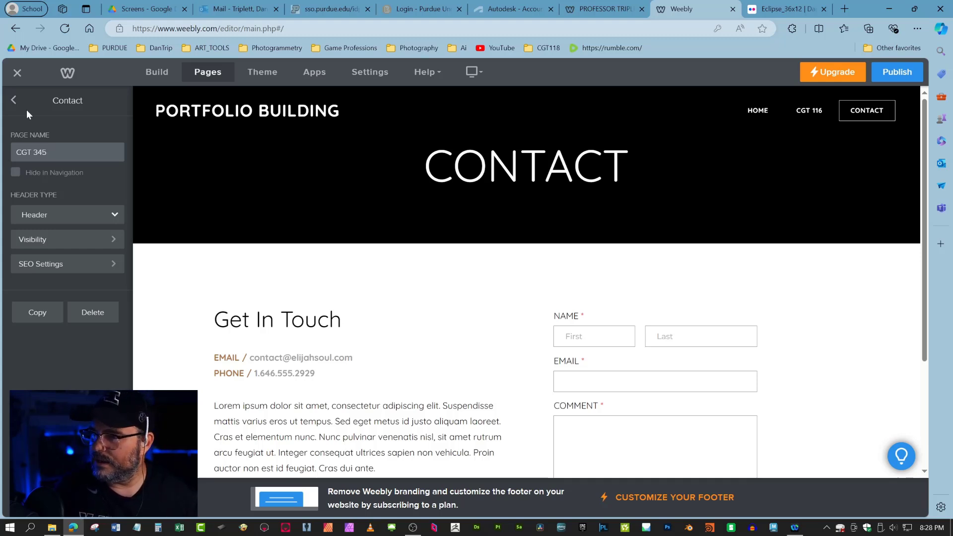
left_click(13, 101)
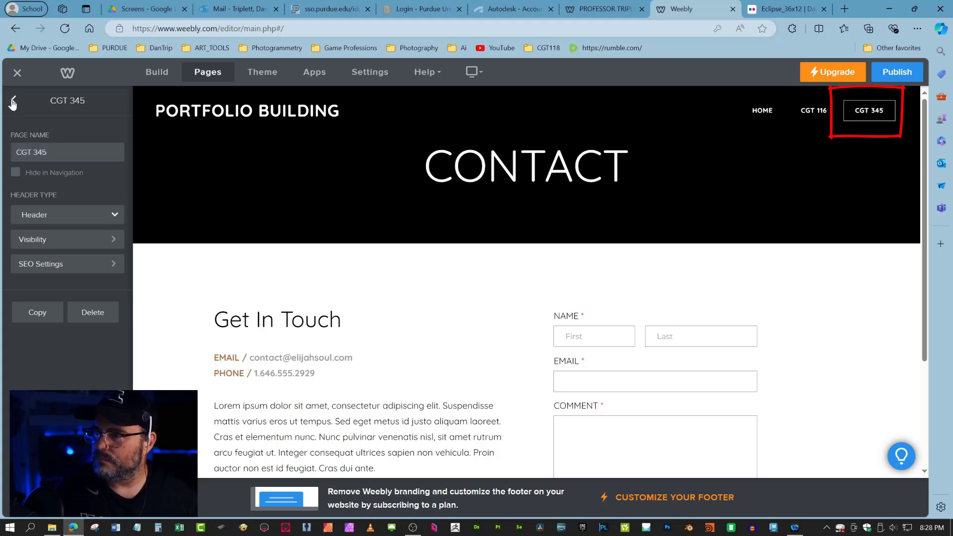
Add a standard page named "Week1" and nest it as a subpage under CGT 345
left_click(118, 99)
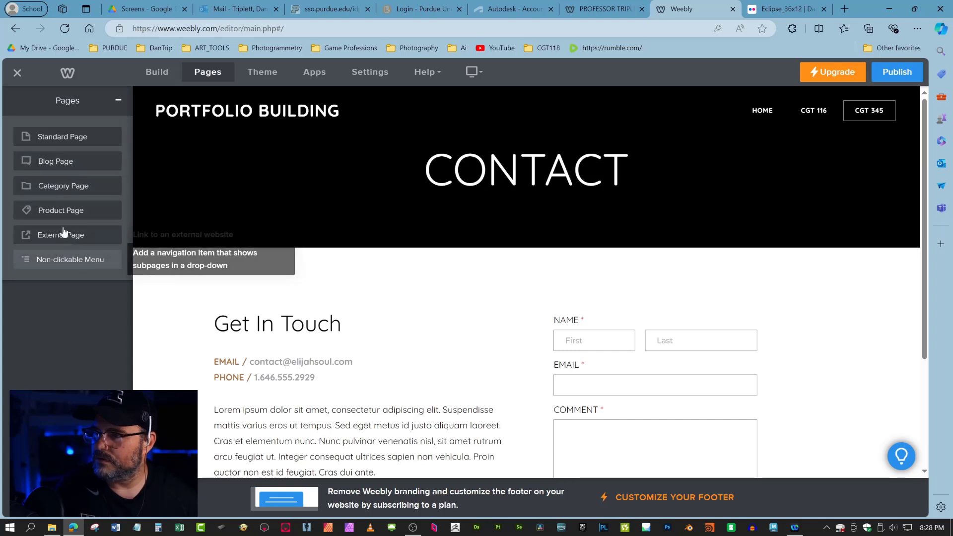
left_click(64, 141)
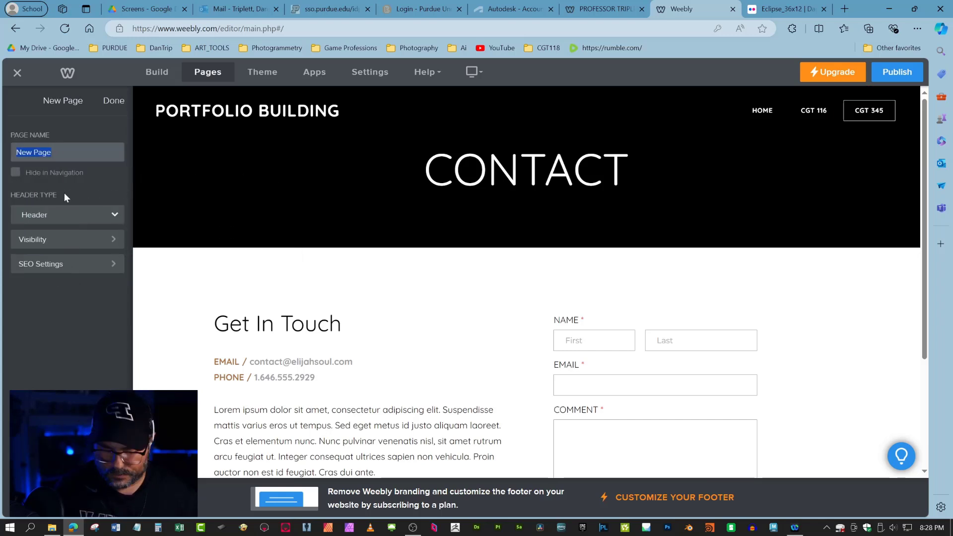
type("Week")
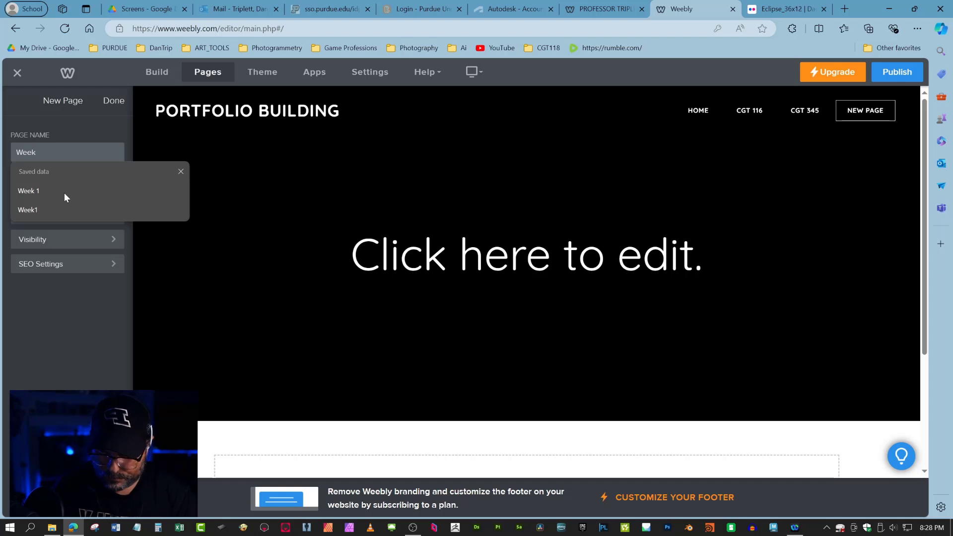
type("1")
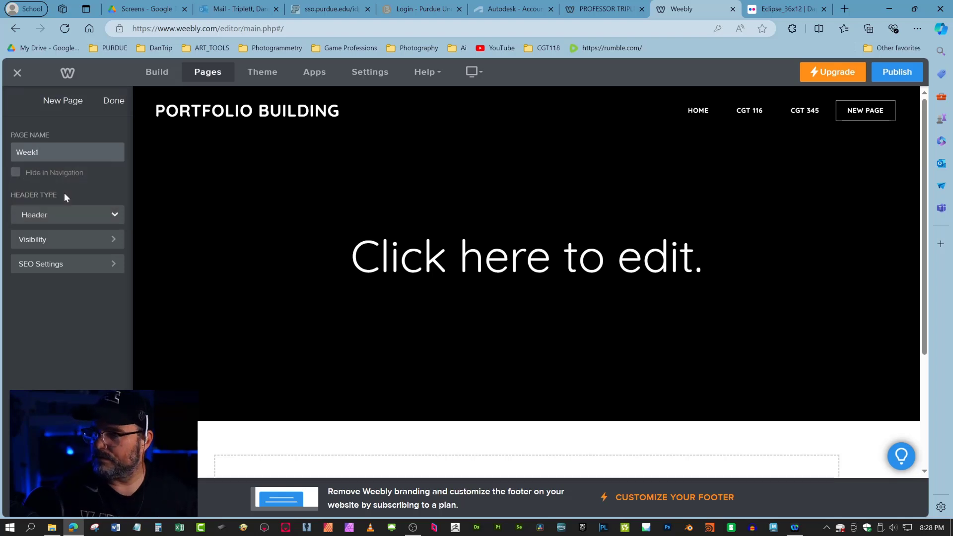
left_click(113, 101)
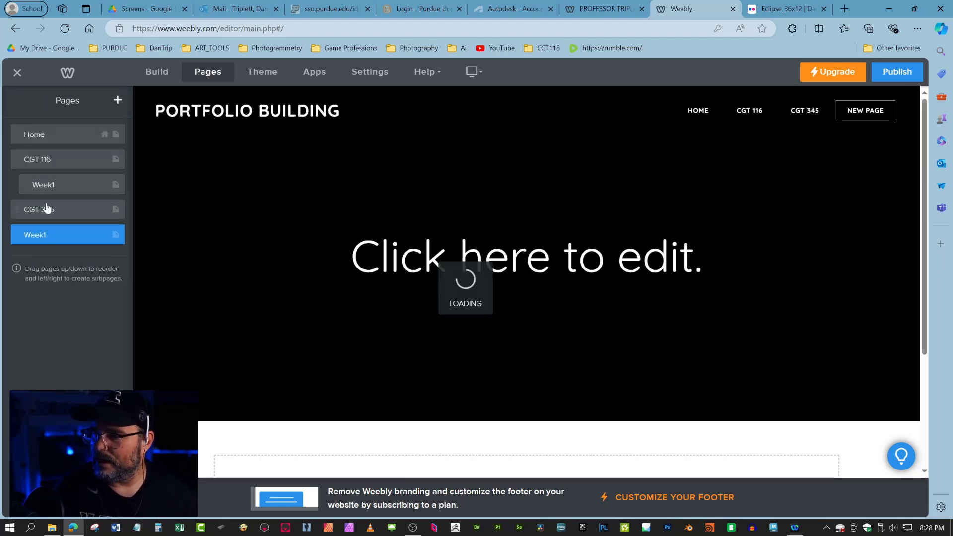
mouse_move(35, 238)
left_mouse_down()
mouse_move(51, 225)
mouse_move(50, 237)
left_mouse_up()
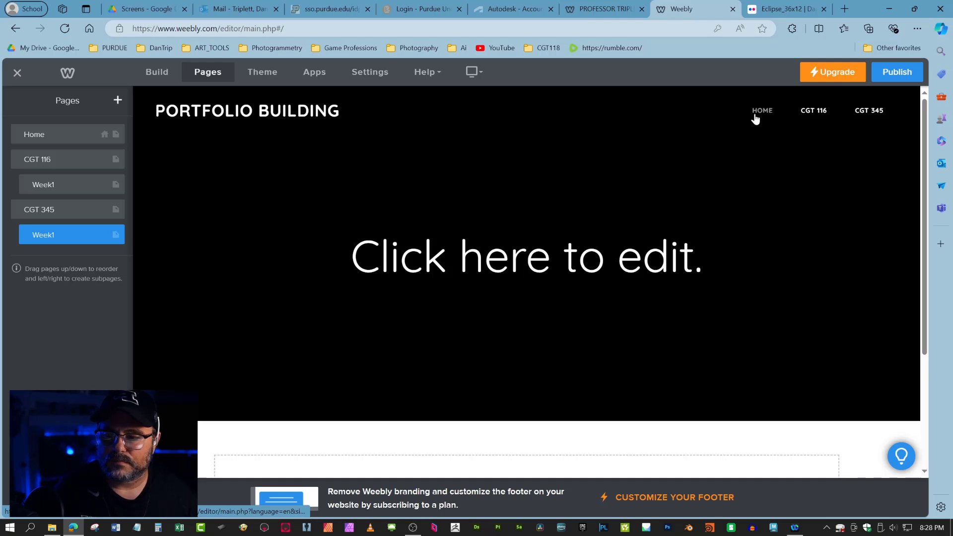
Examine the new Week1 page's header and empty content area, and check the image files in the Pictures folder
scroll(668, 341, "down", 5)
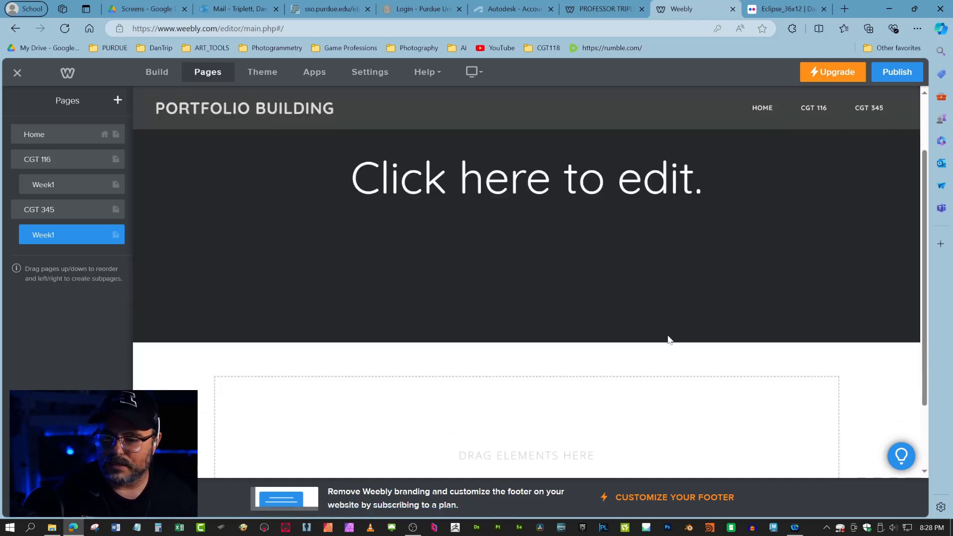
scroll(543, 238, "up", 5)
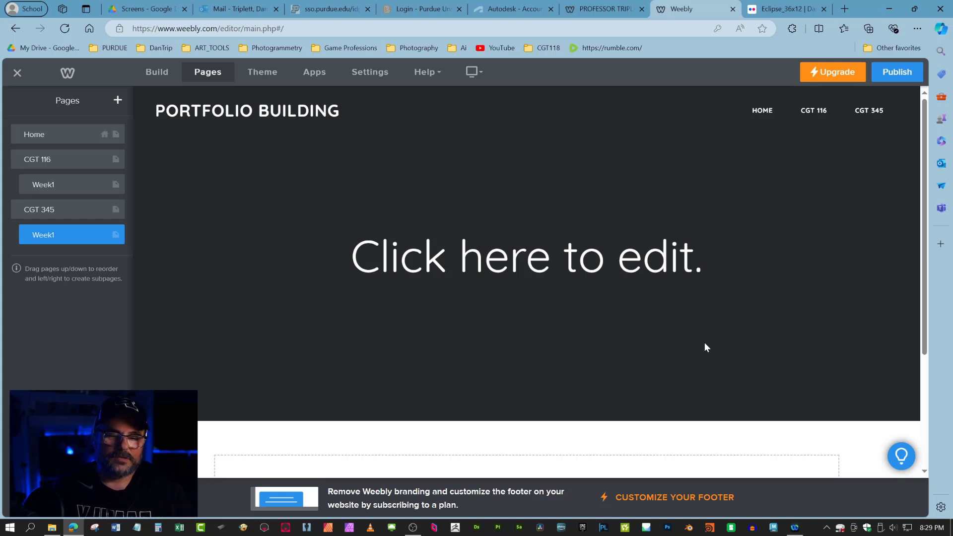
key("alt+Tab")
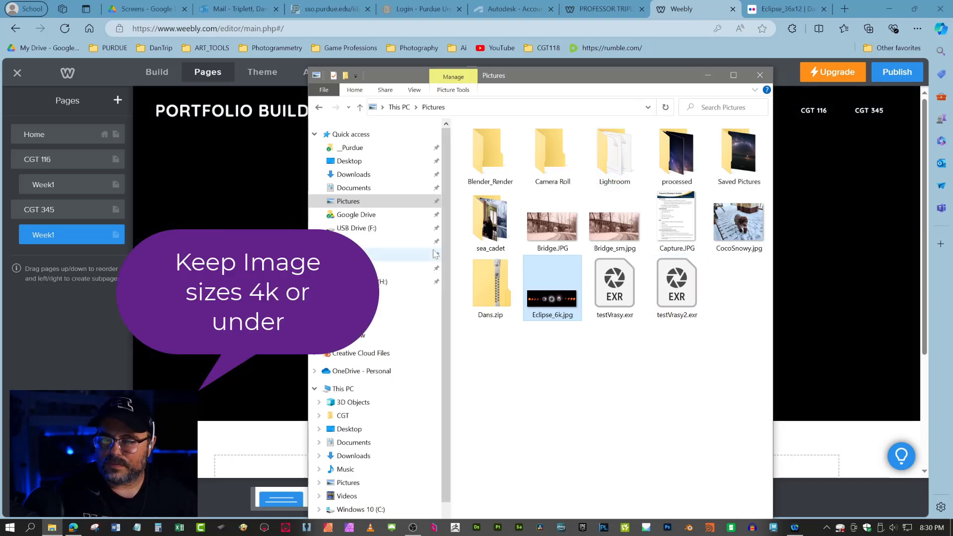
left_click(708, 75)
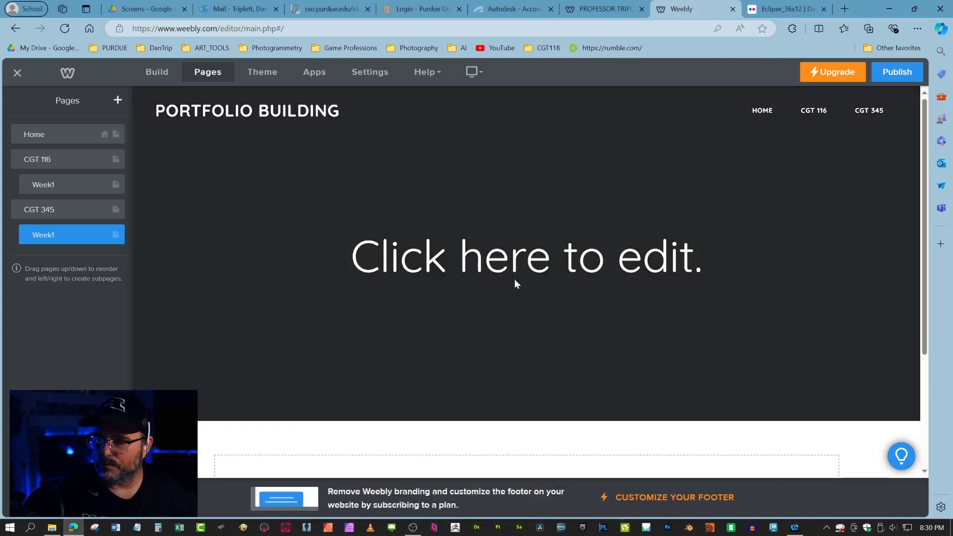
left_click(514, 279)
scroll(458, 401, "down", 3)
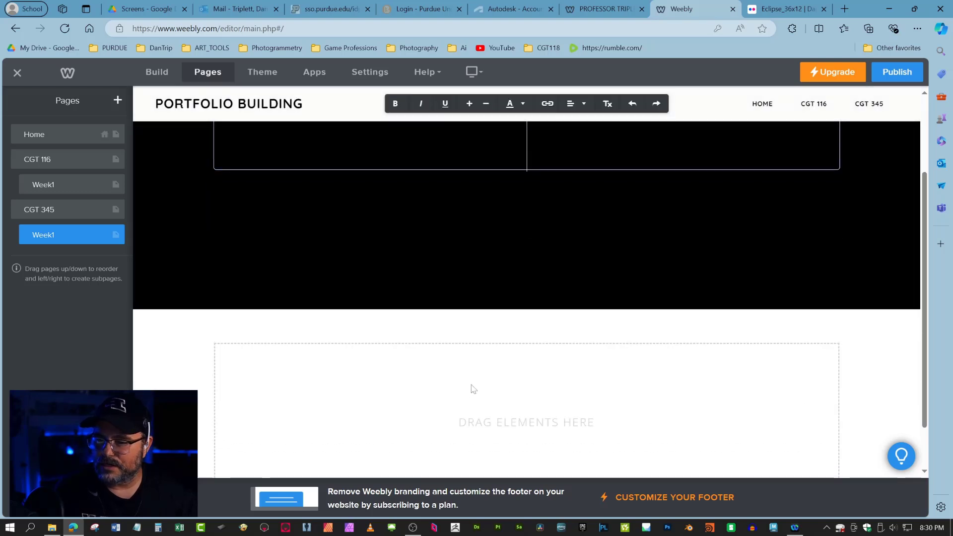
scroll(631, 290, "up", 3)
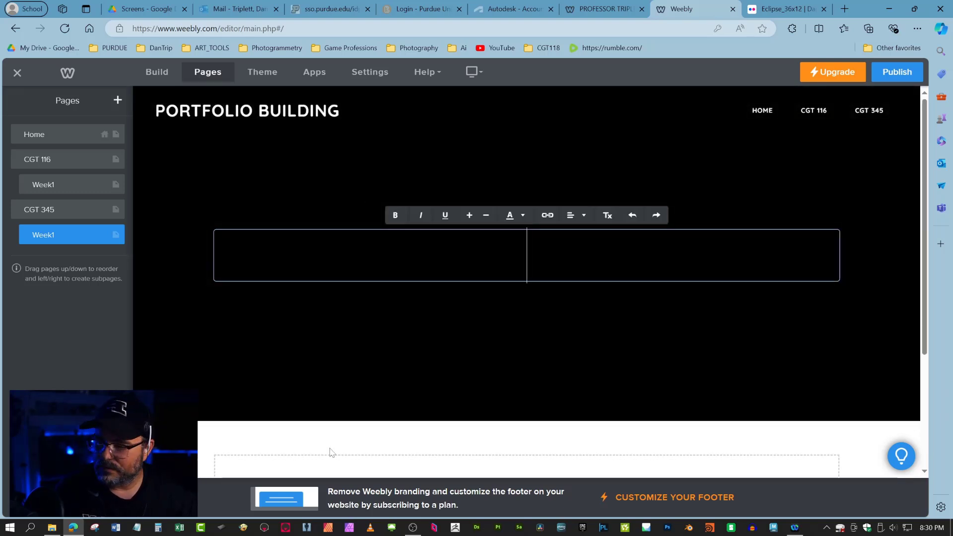
scroll(438, 420, "down", 3)
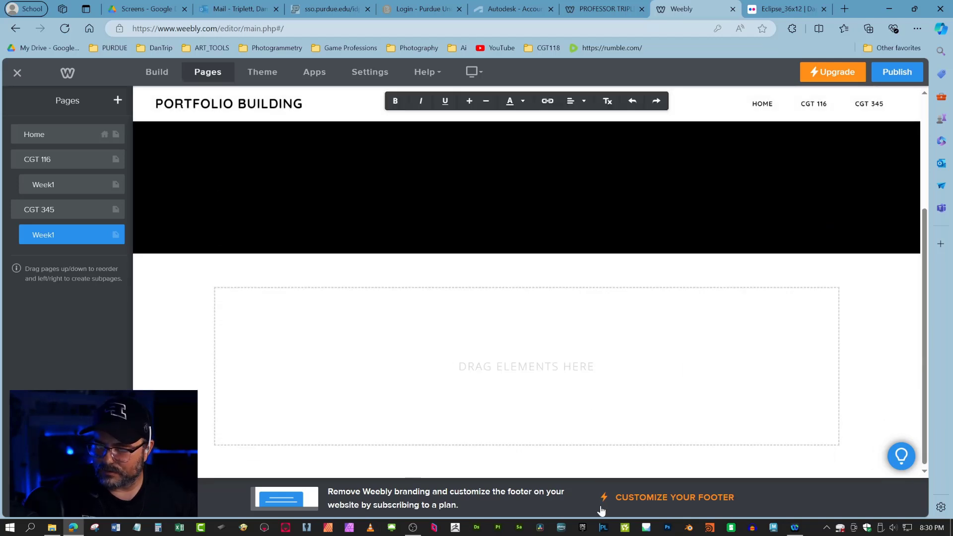
scroll(591, 382, "up", 3)
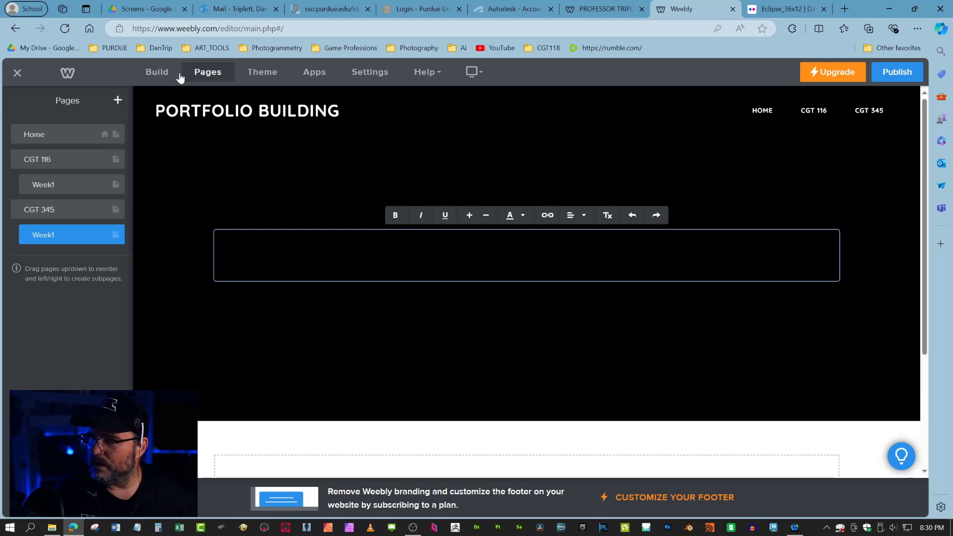
Look over the portfolio themes in the theme gallery, close it and view the page-building elements
left_click(258, 74)
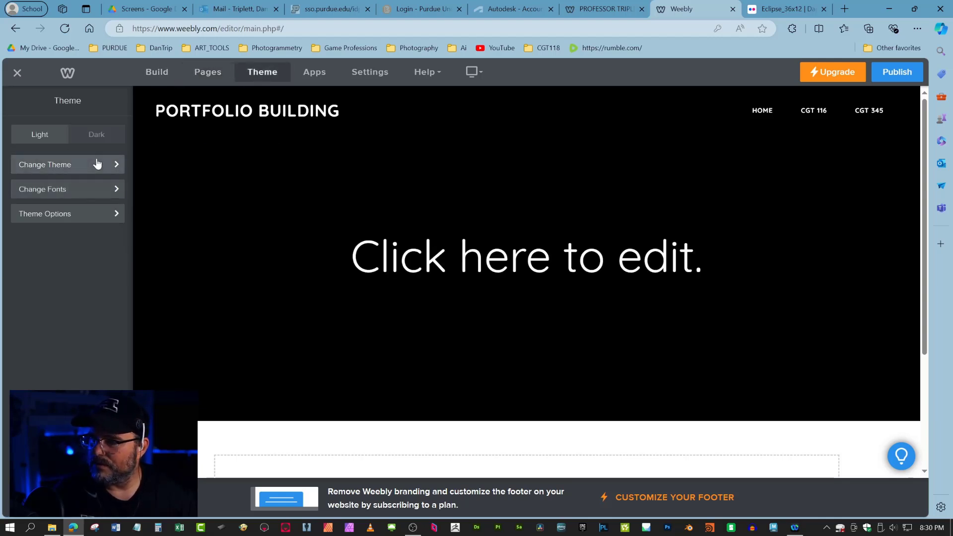
left_click(97, 169)
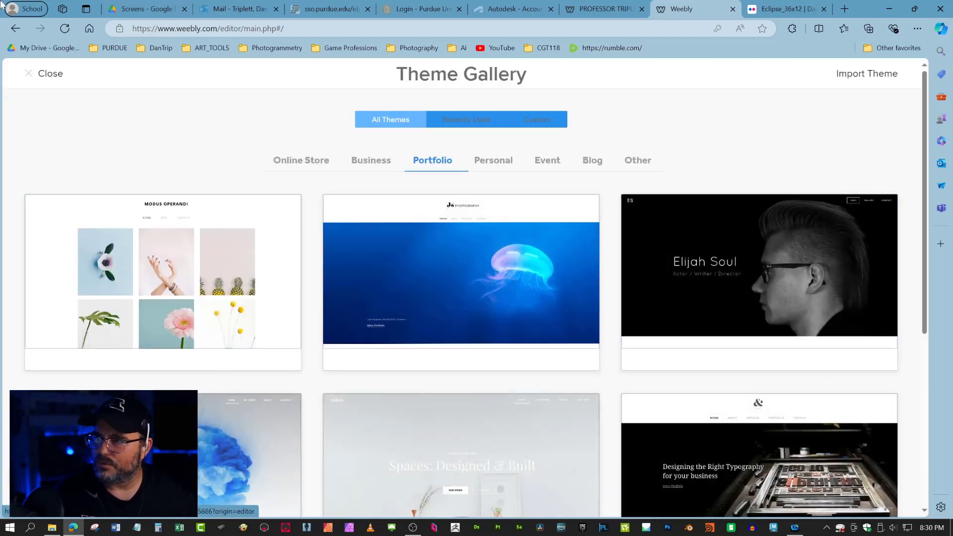
left_click(34, 75)
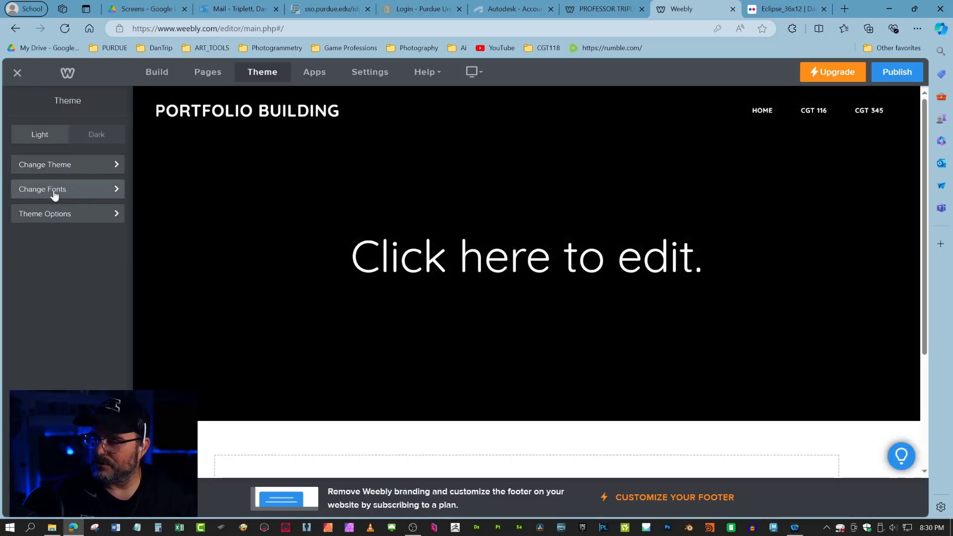
left_click(157, 72)
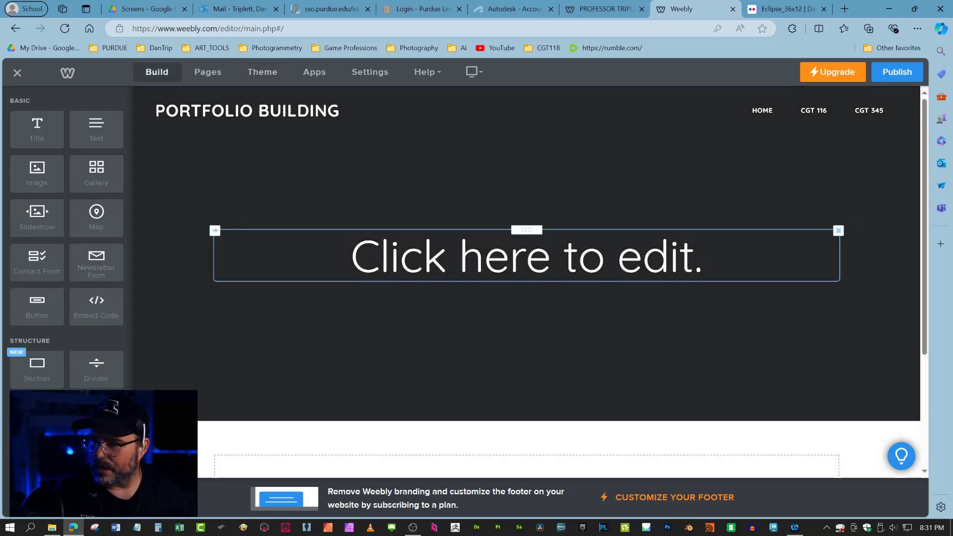
scroll(242, 226, "down", 1)
scroll(240, 223, "down", 2)
scroll(193, 327, "up", 3)
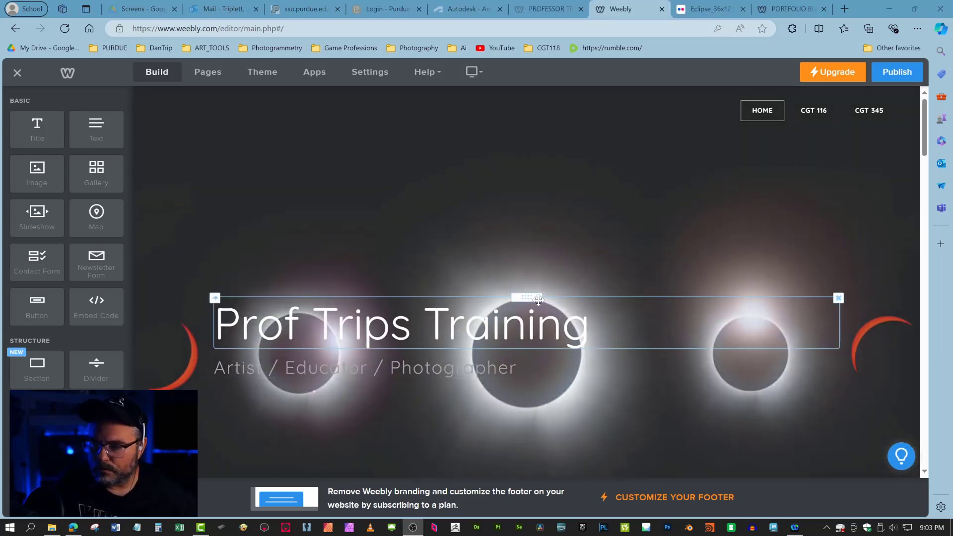
Try to reposition the "Prof Trips Training" heading and the tagline over the Home page's eclipse header image
left_click_drag(526, 297, 519, 199)
left_click_drag(526, 297, 505, 226)
scroll(578, 372, "down", 3)
scroll(575, 375, "up", 4)
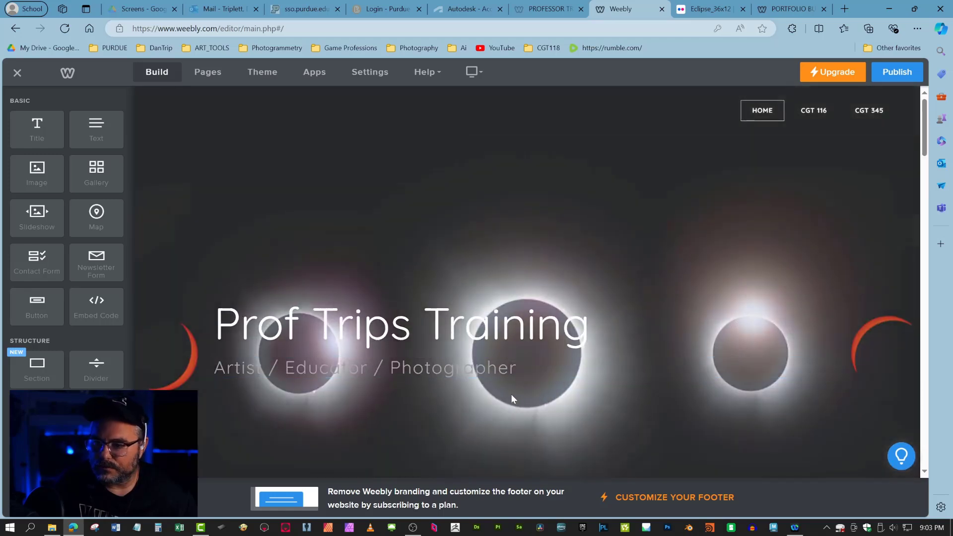
left_click_drag(526, 357, 529, 420)
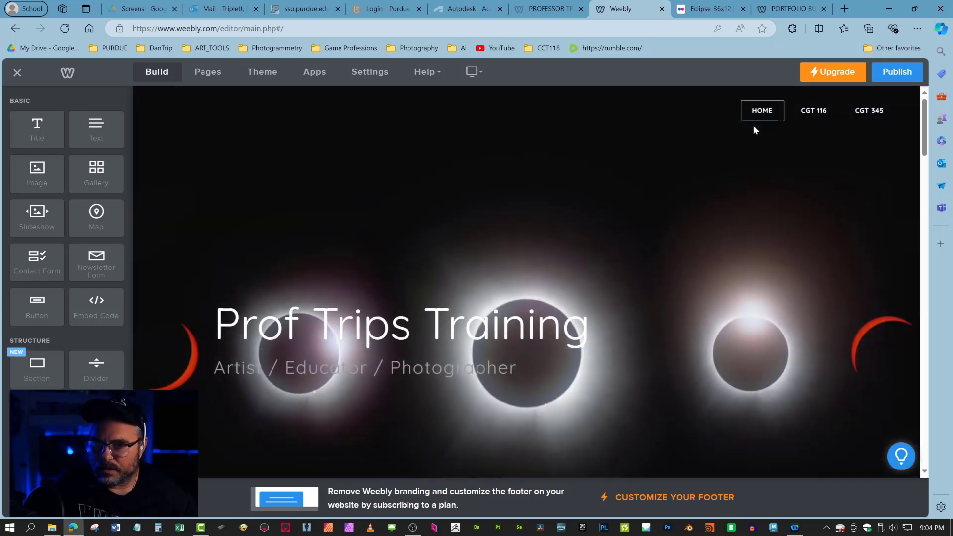
Replace the site title with the Home header heading's text, "PROF TRIPS TRAINING"
scroll(625, 322, "down", 3)
scroll(624, 322, "down", 1)
scroll(515, 259, "up", 4)
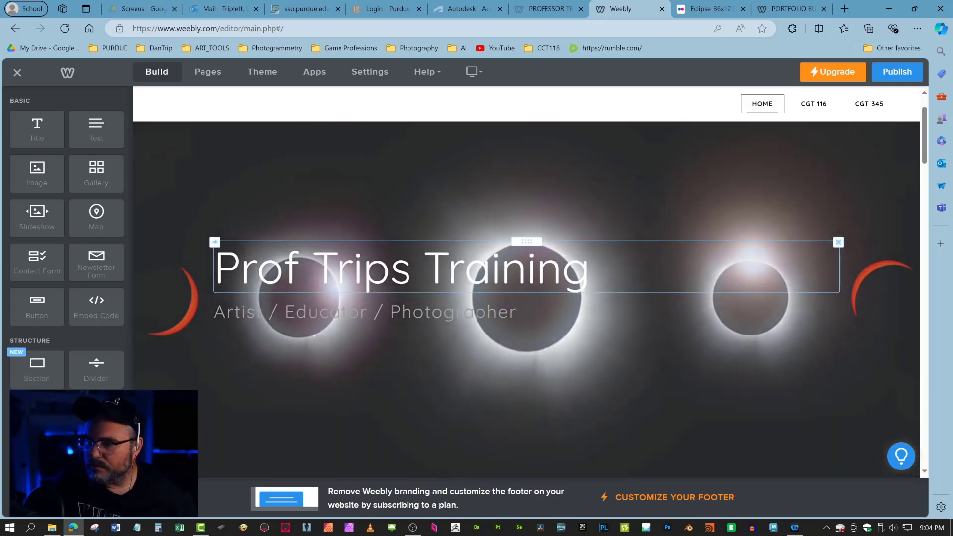
scroll(353, 250, "up", 2)
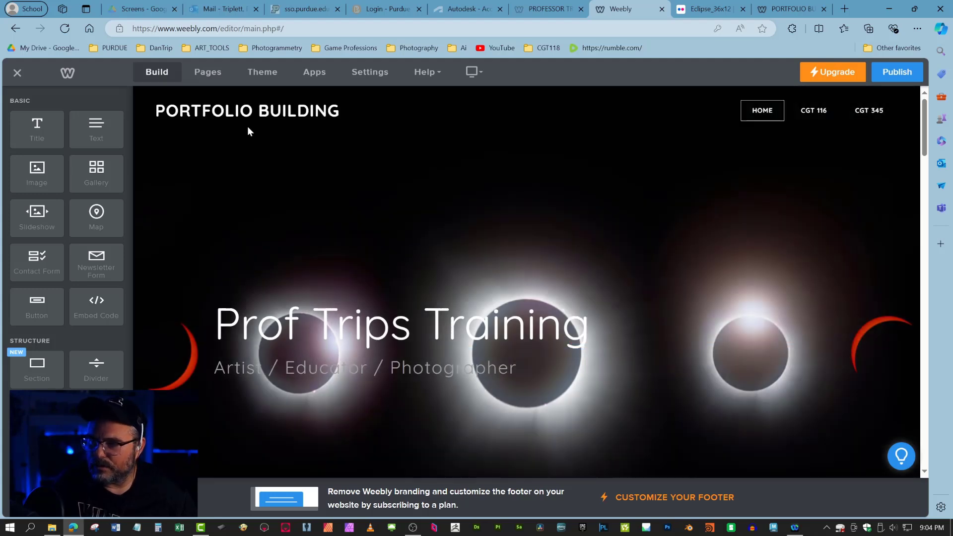
left_click(278, 112)
left_click_drag(339, 111, 152, 121)
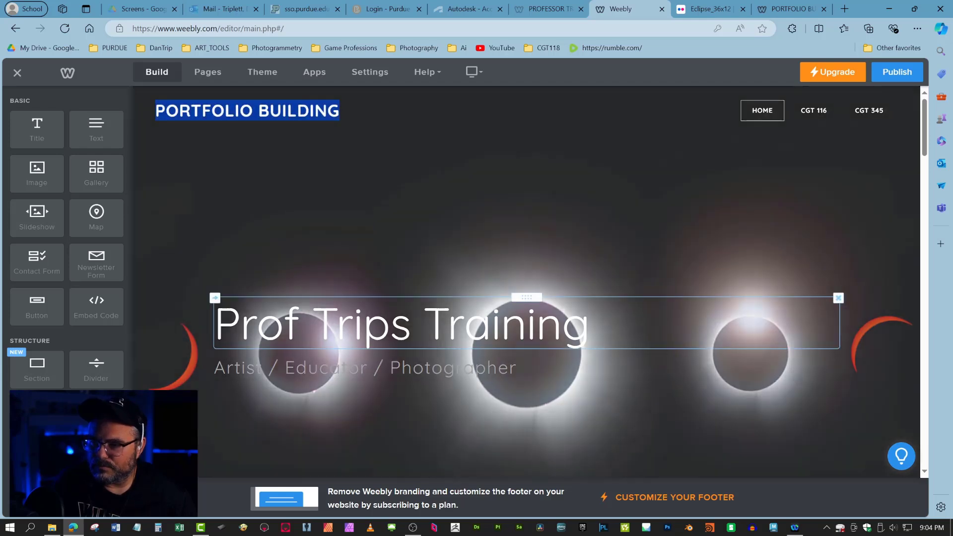
left_click(588, 325)
left_click_drag(588, 325, 207, 303)
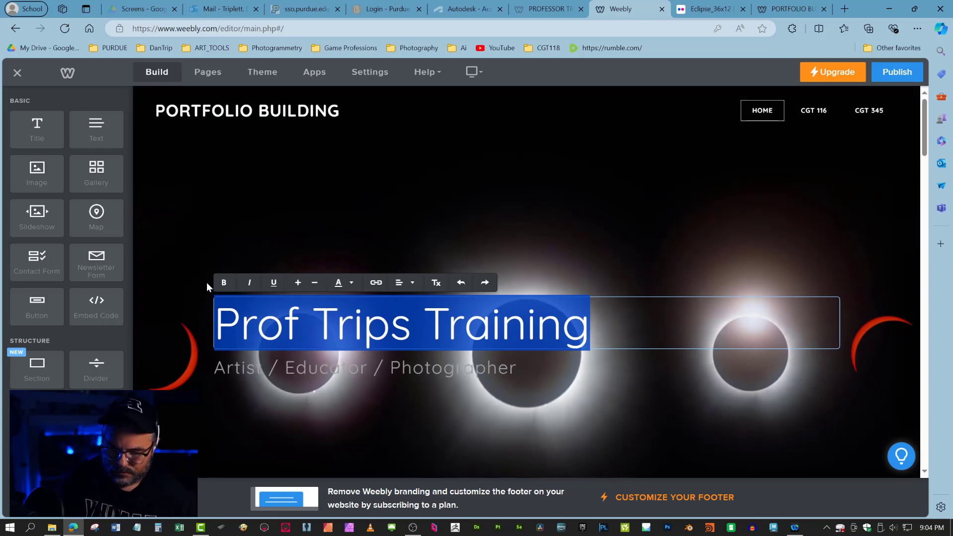
left_click(342, 112)
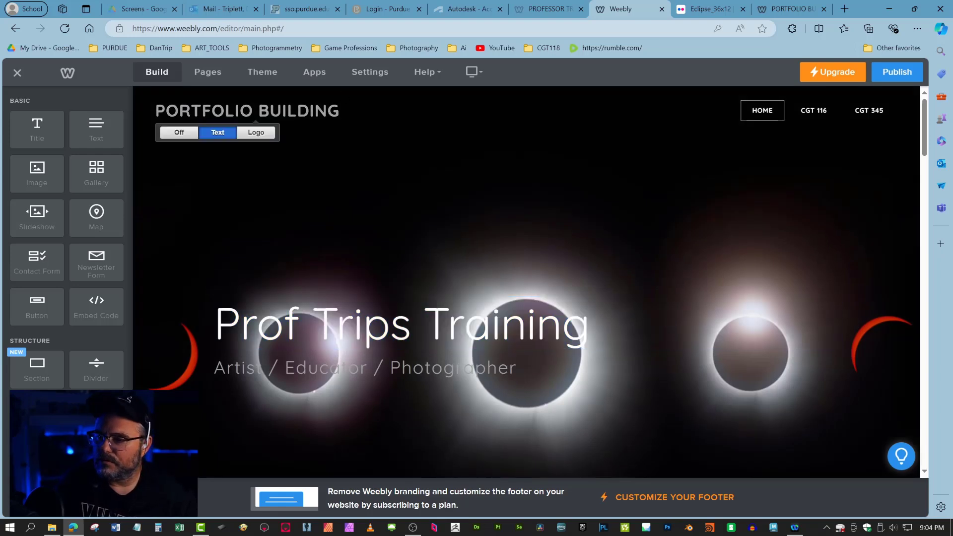
left_click_drag(343, 112, 128, 111)
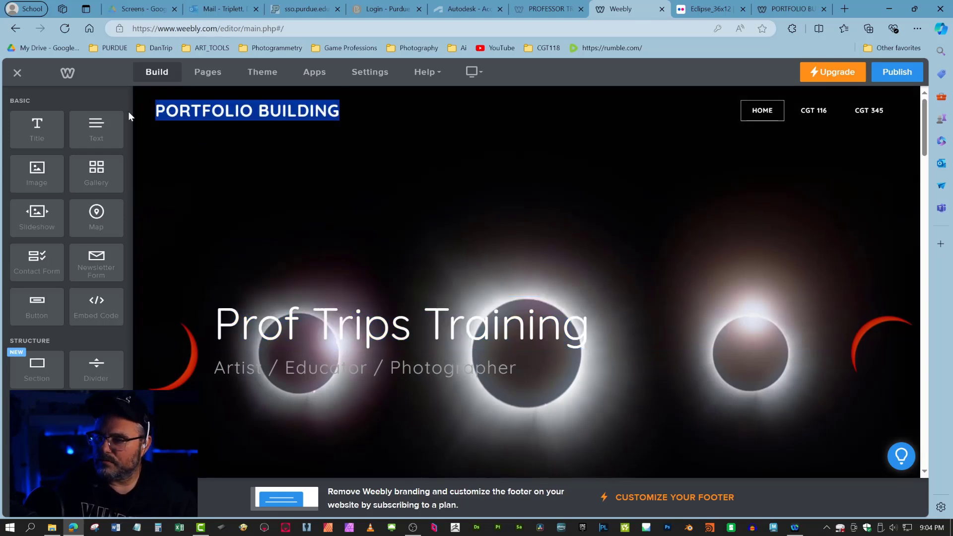
type("PROF TRIPS TRAINING")
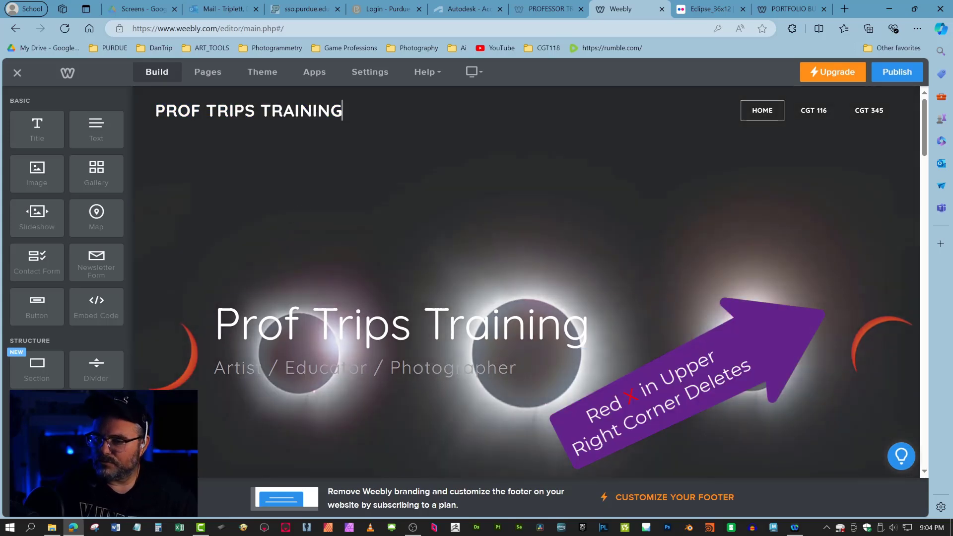
Delete the "Prof Trips Training" heading and the "Artist / Educator / Photographer" tagline from the Home page header
left_click(838, 298)
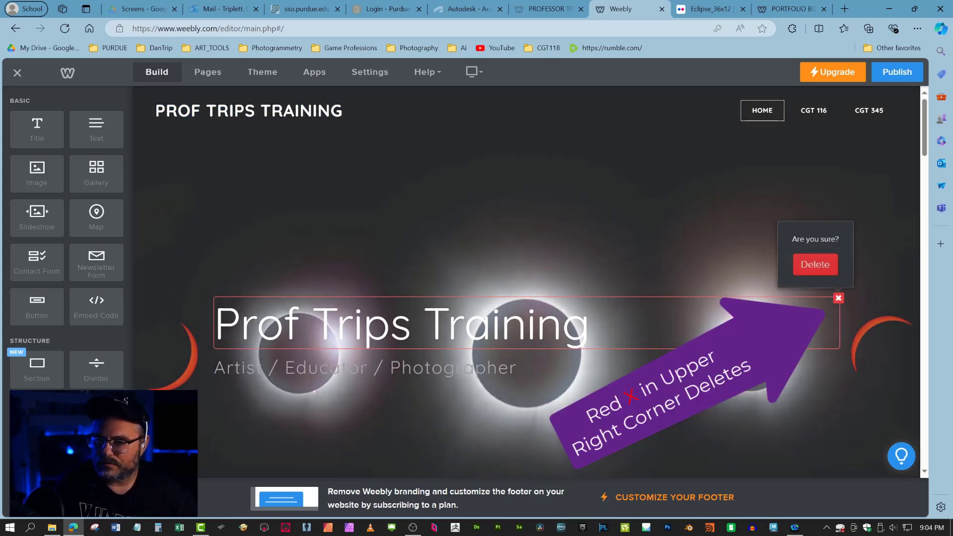
left_click(815, 264)
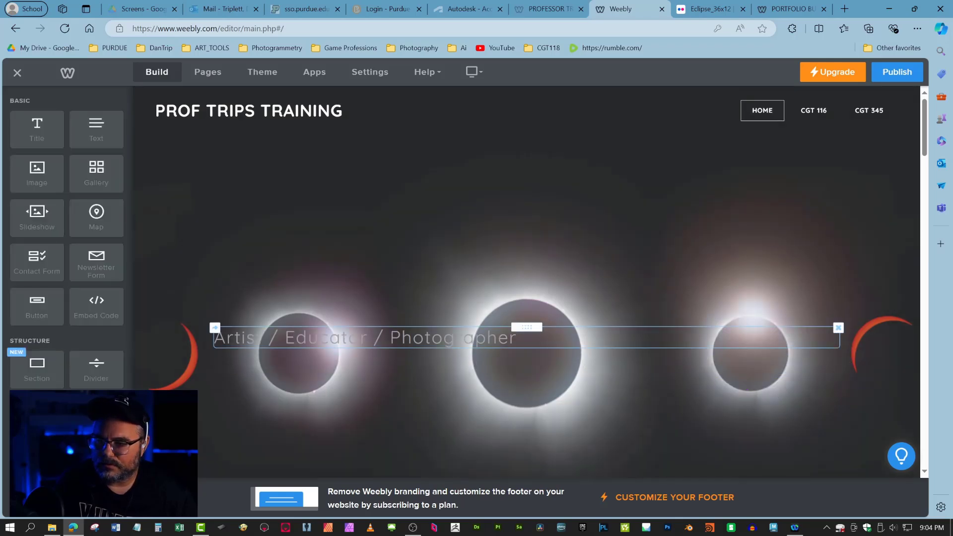
left_click(838, 328)
left_click(814, 293)
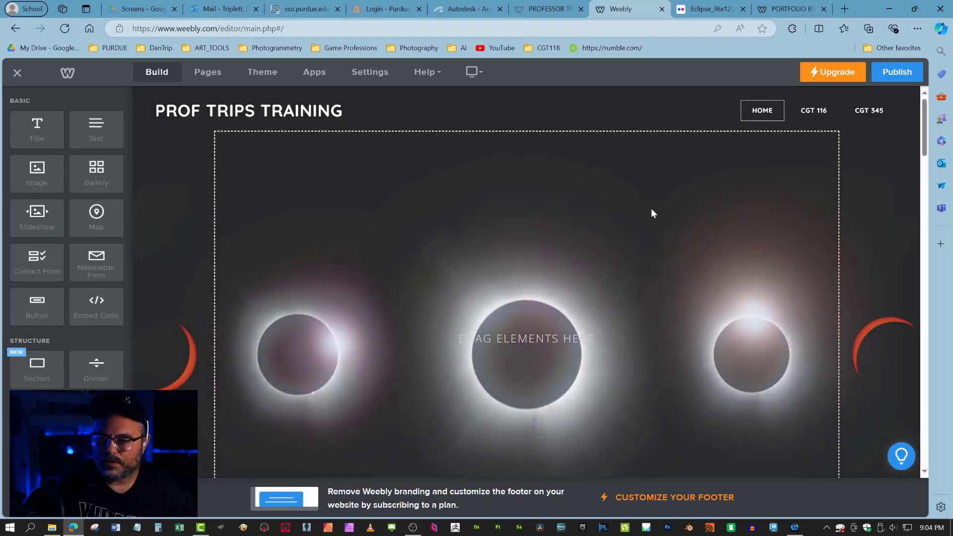
Delete the "Featured Role" heading from the Home page content below the eclipse header image
scroll(513, 299, "down", 5)
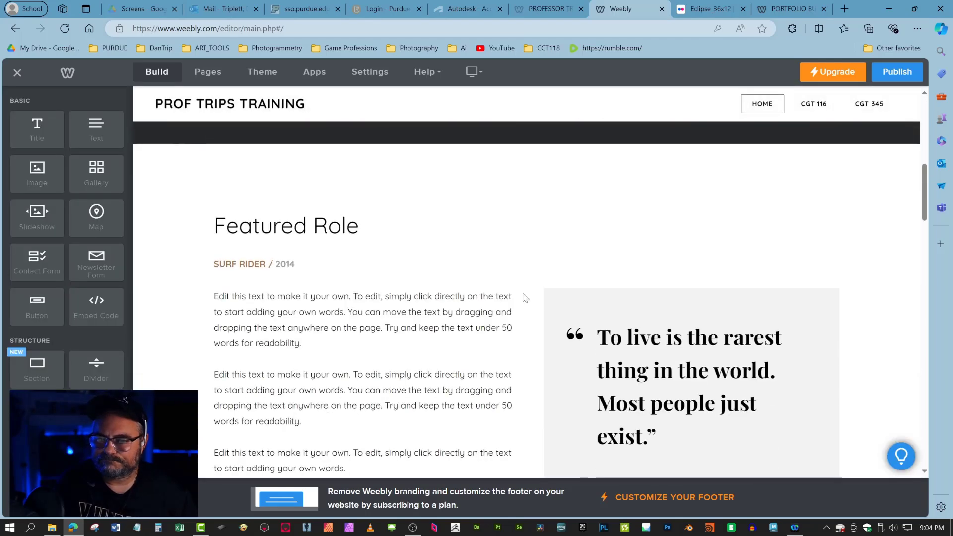
scroll(524, 292, "up", 5)
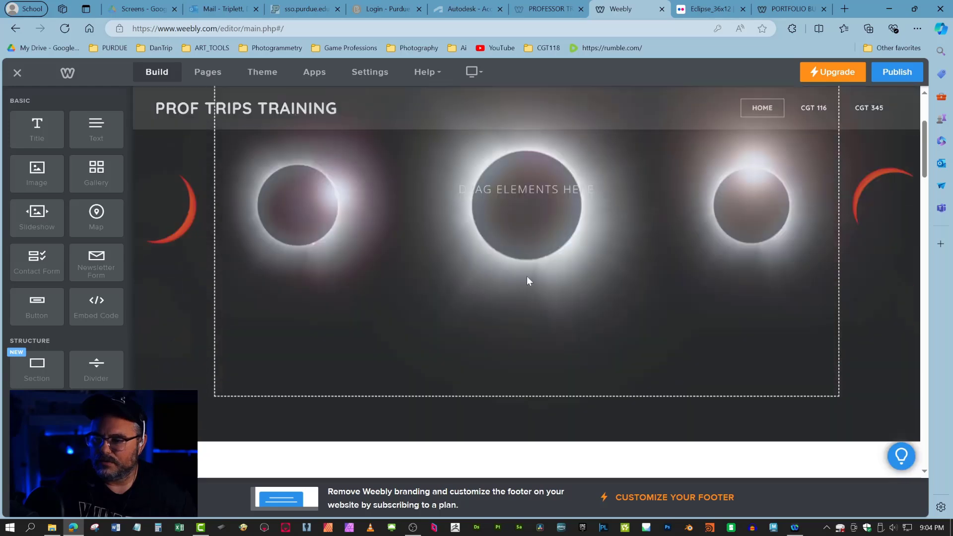
scroll(526, 278, "down", 7)
scroll(378, 400, "up", 5)
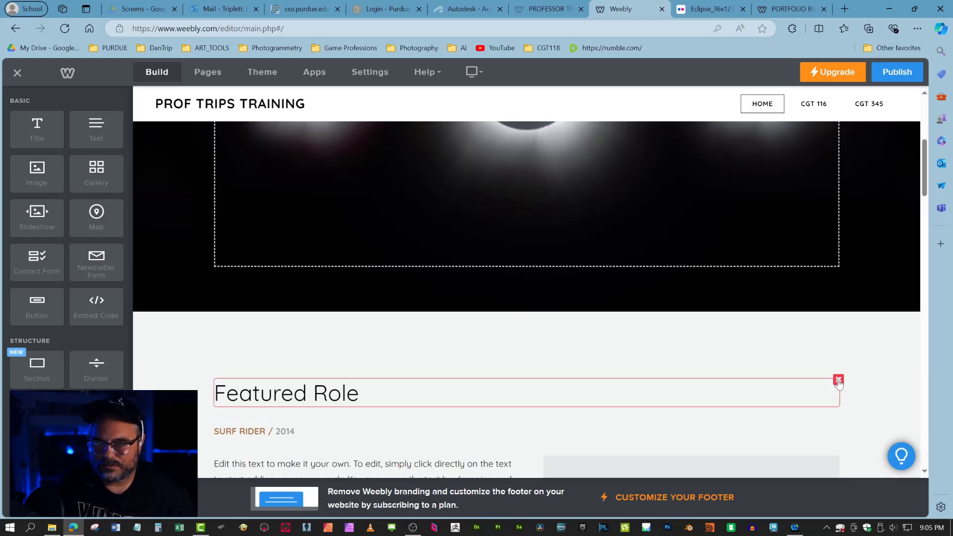
left_click(838, 379)
left_click(814, 345)
scroll(716, 344, "down", 3)
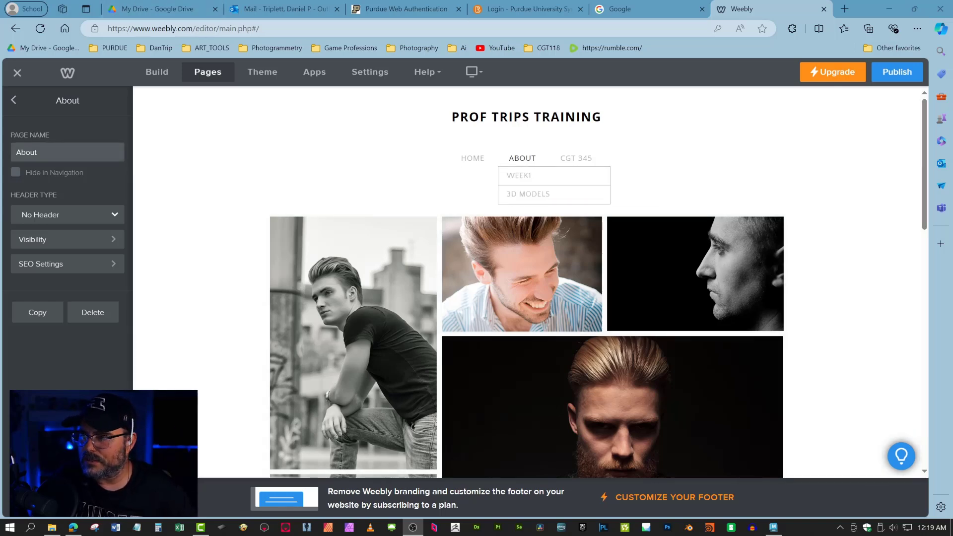
Rename the About page as CGT 116
left_click_drag(51, 154, 2, 159)
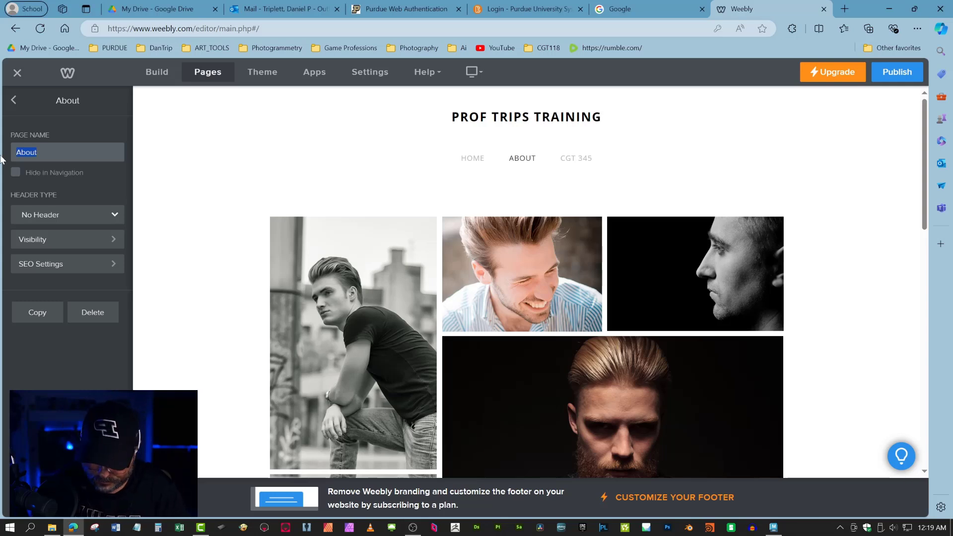
type("CGT 116")
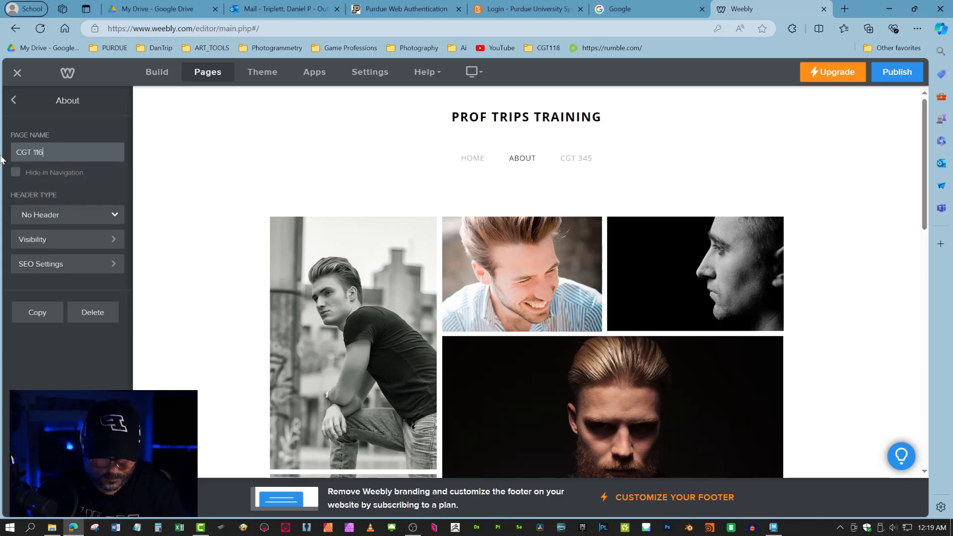
left_click(437, 146)
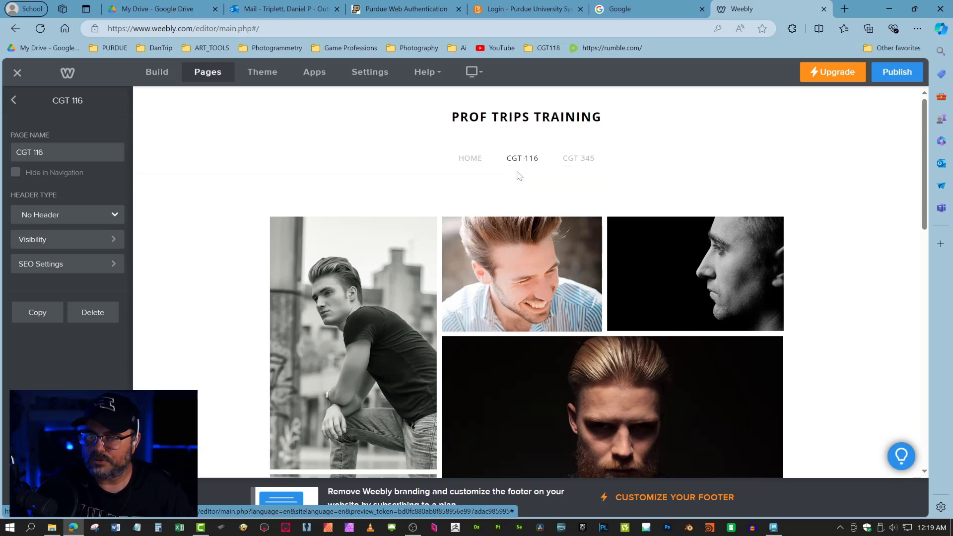
Look over the CGT 116 page's template photo gallery and delete the whole page from the site
scroll(819, 321, "down", 4)
scroll(824, 320, "down", 3)
scroll(831, 319, "up", 10)
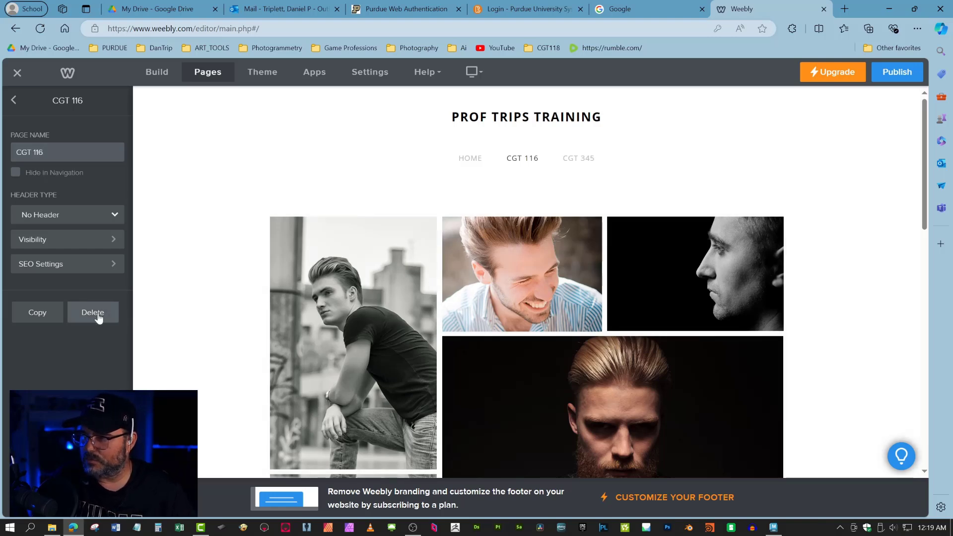
left_click(93, 313)
left_click(525, 310)
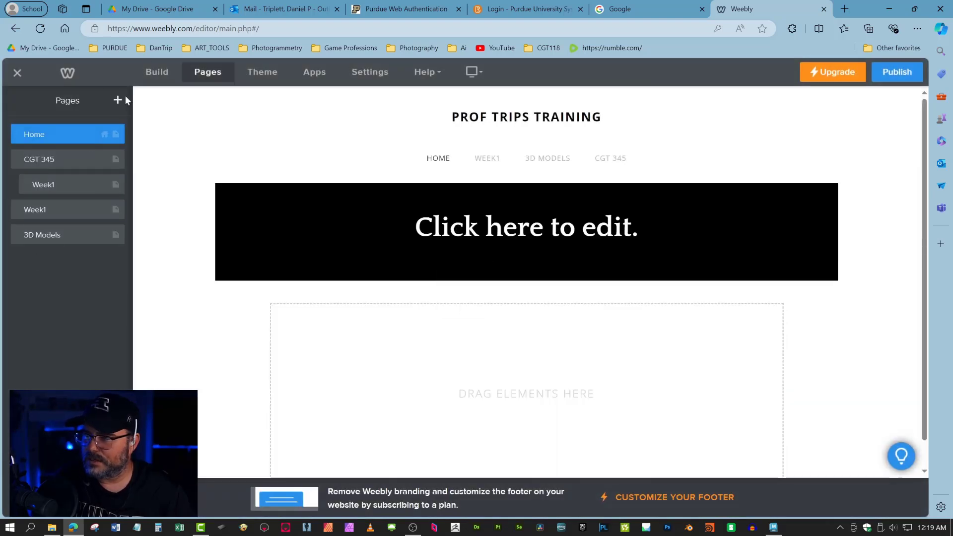
Add a new page named CGT 116 with the header type No Header
left_click(117, 103)
left_click(73, 141)
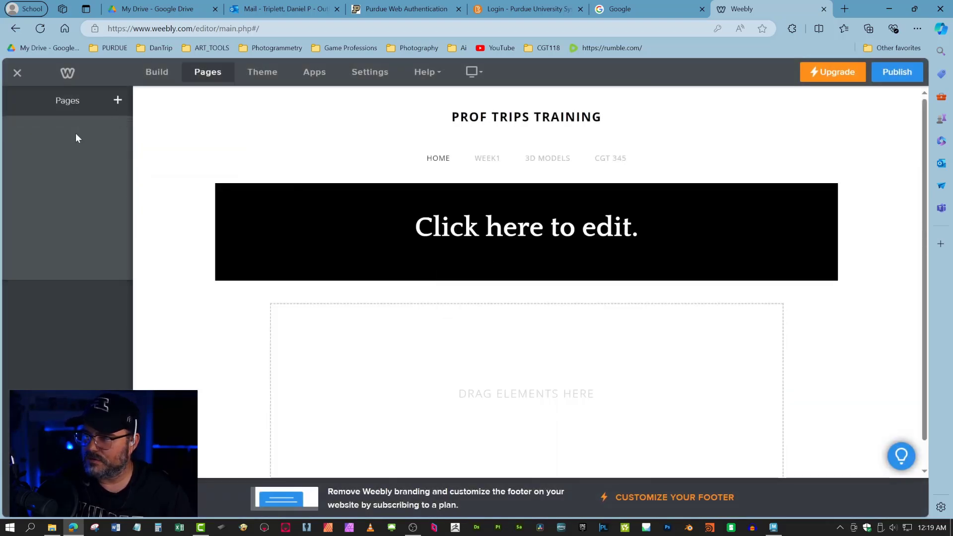
type("C")
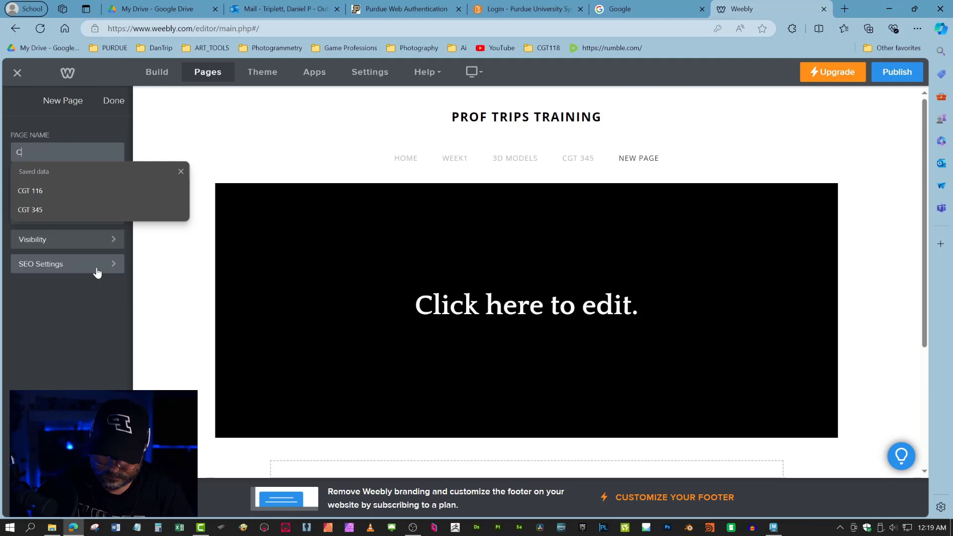
type("GT 116")
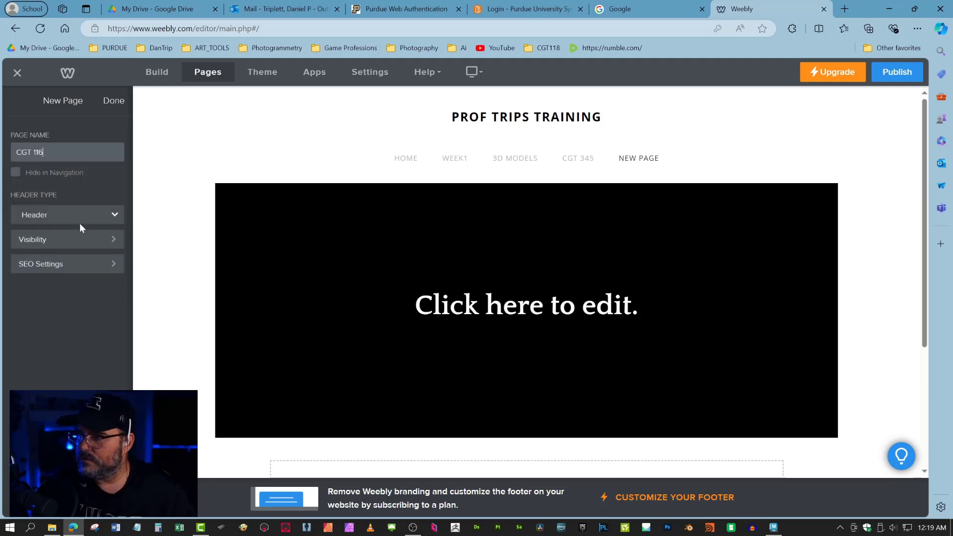
left_click(116, 215)
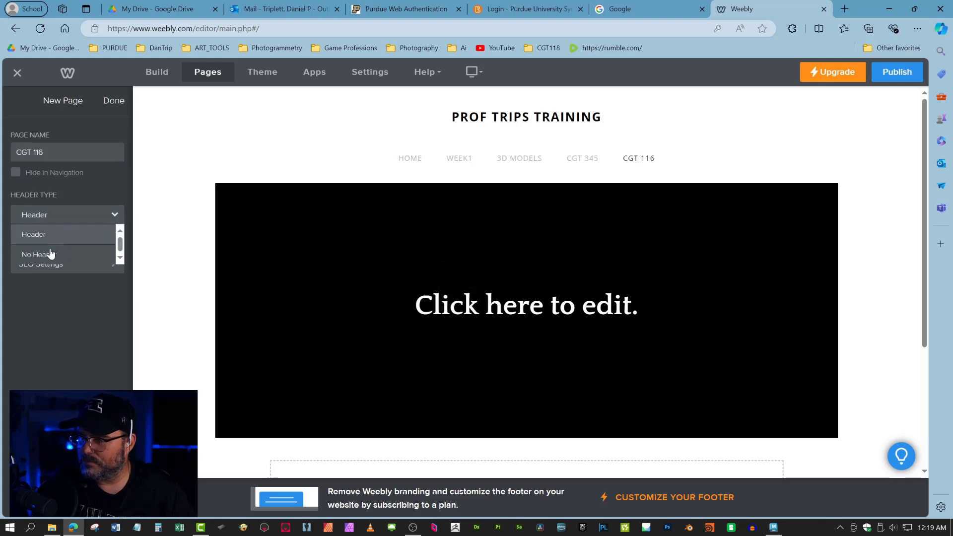
left_click(41, 256)
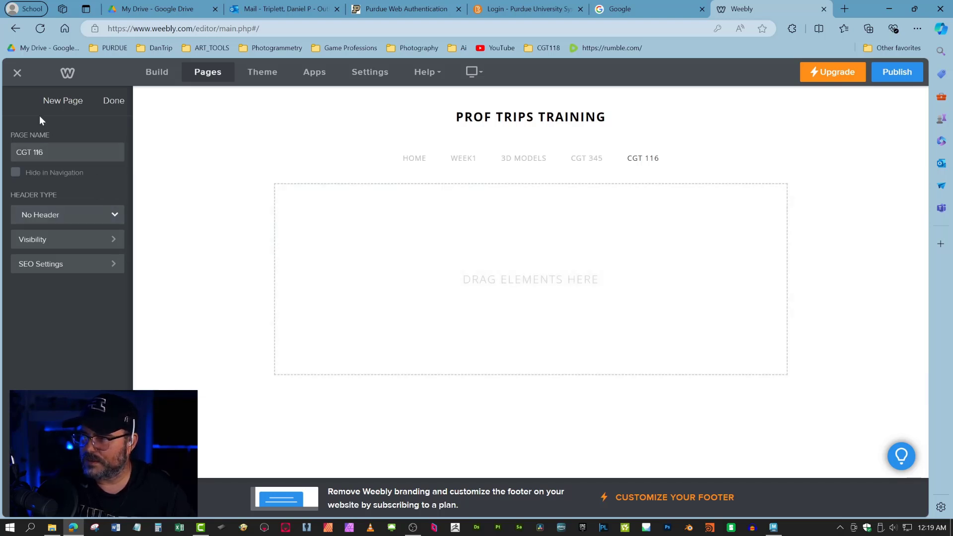
left_click(101, 102)
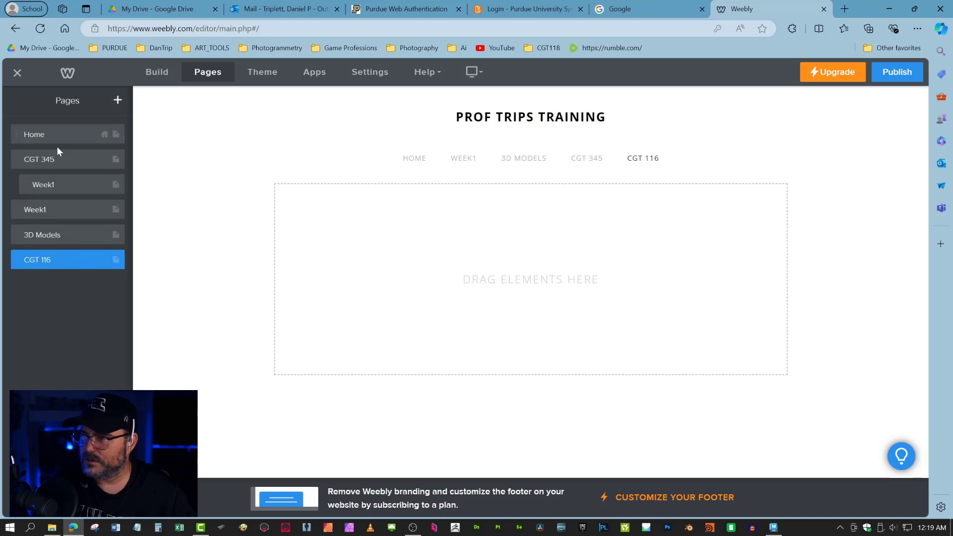
Place the CGT 116 page directly below Home in the page order and nest CGT 345's Week1 page under it
left_click_drag(48, 260, 47, 164)
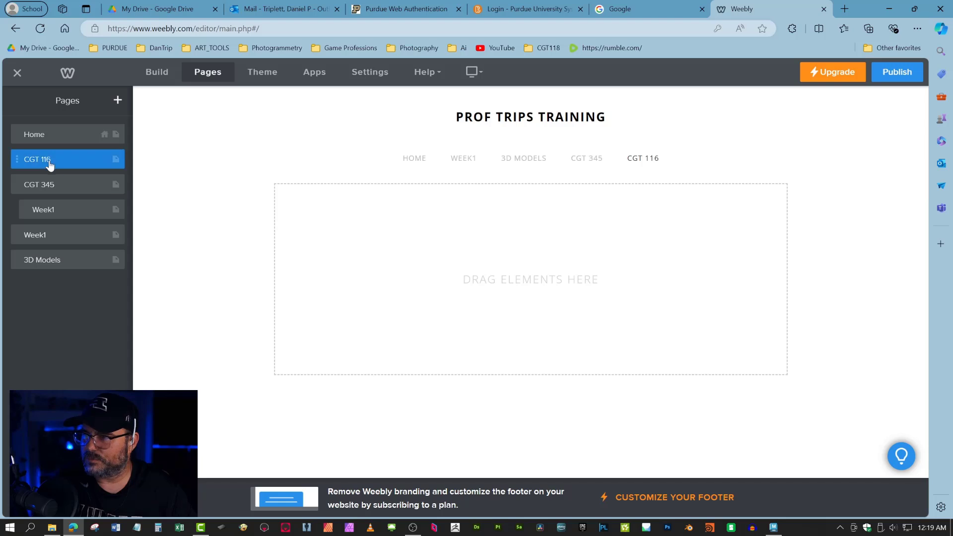
left_click_drag(51, 236, 60, 193)
left_click(60, 193)
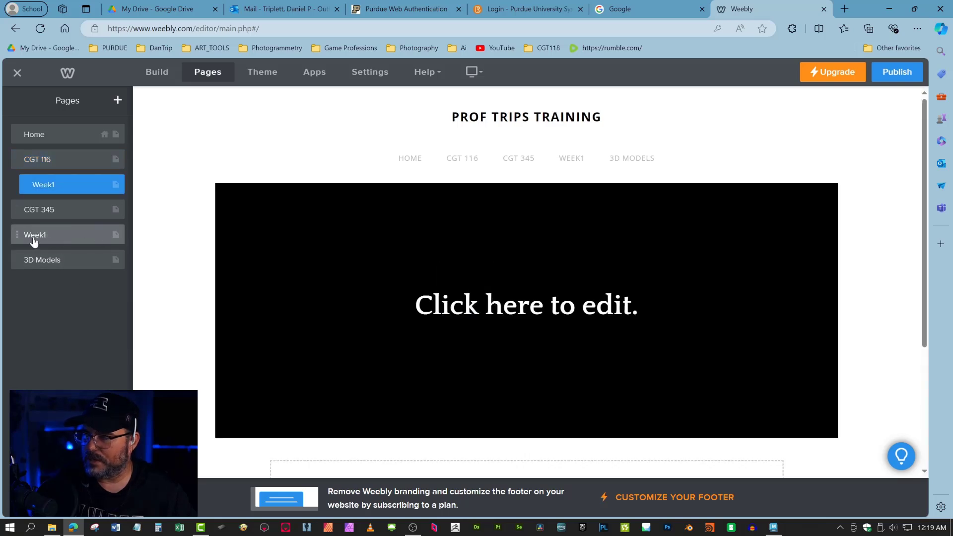
Nest the remaining top-level Week1 page under CGT 116 and rename it Week2
left_click_drag(38, 240, 45, 209)
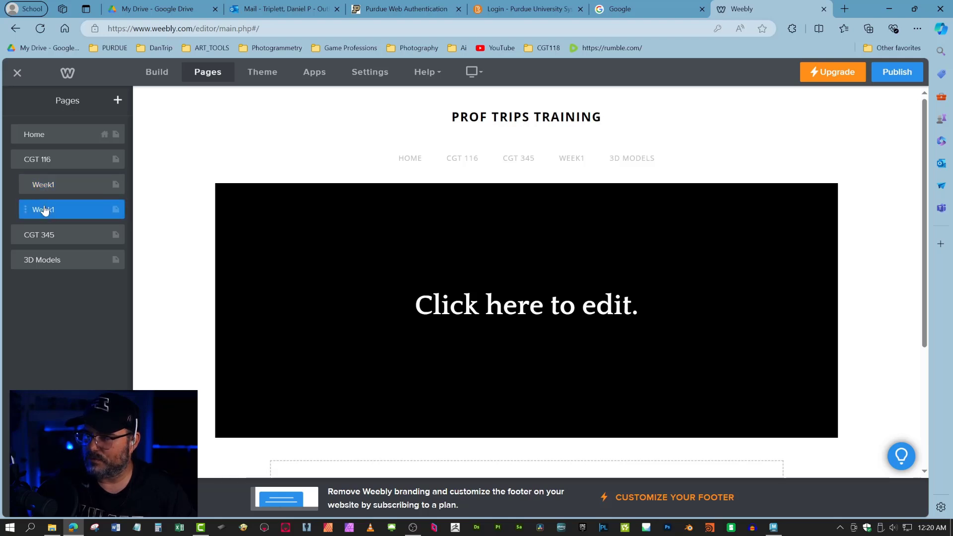
left_click(45, 209)
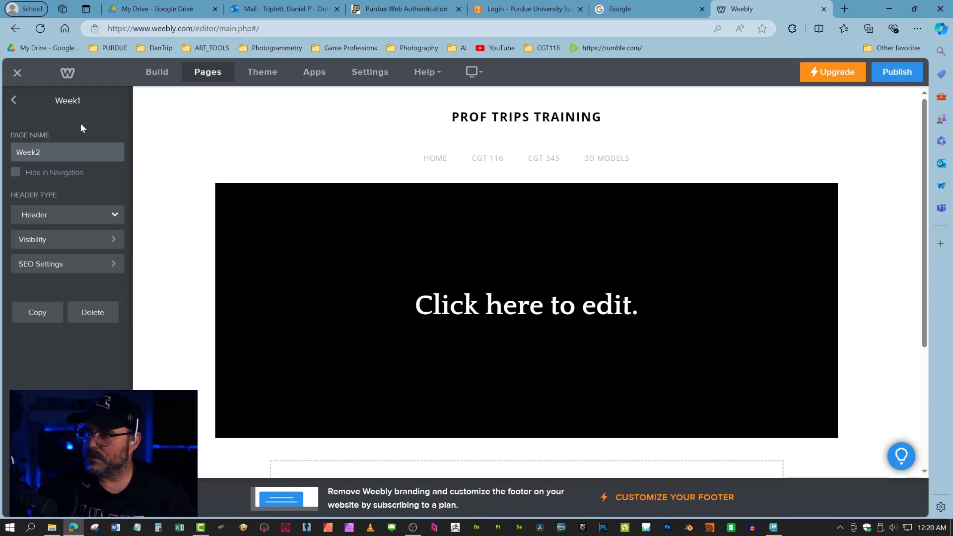
left_click(13, 101)
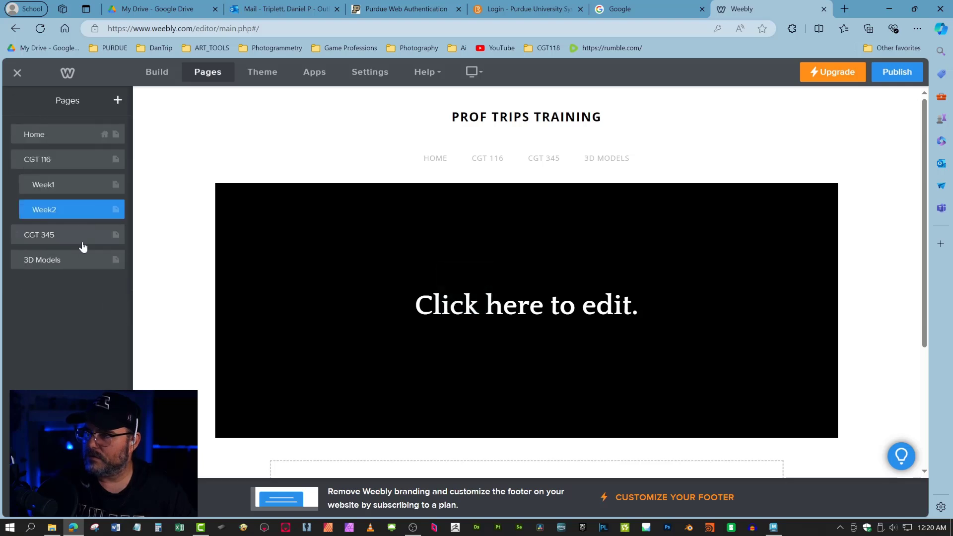
mouse_move(487, 159)
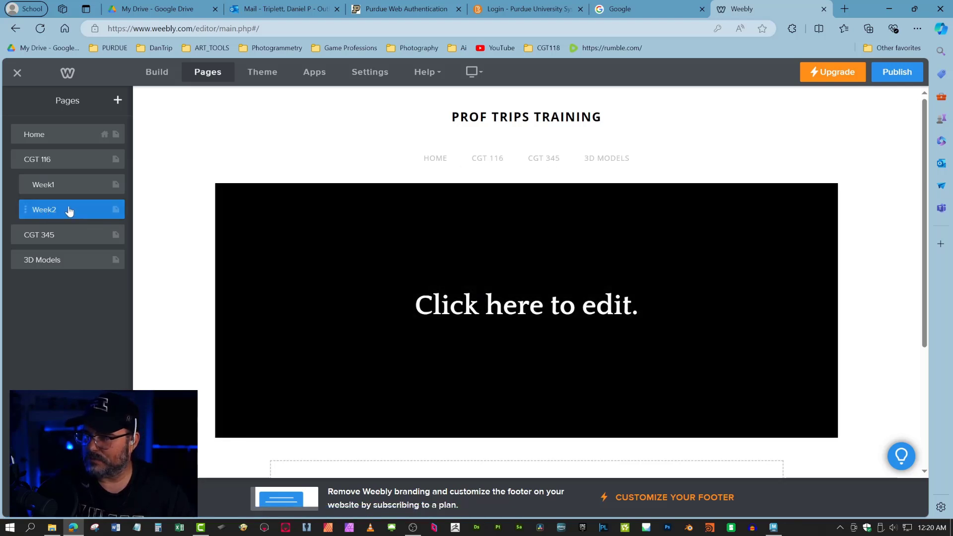
Set the header type of CGT 116's Week1 subpage to No Header
left_click(64, 185)
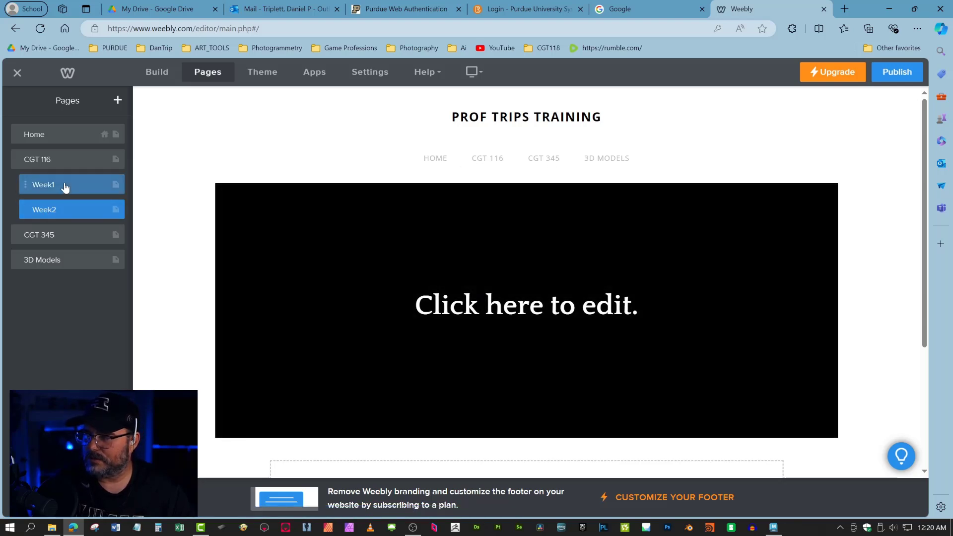
left_click(91, 214)
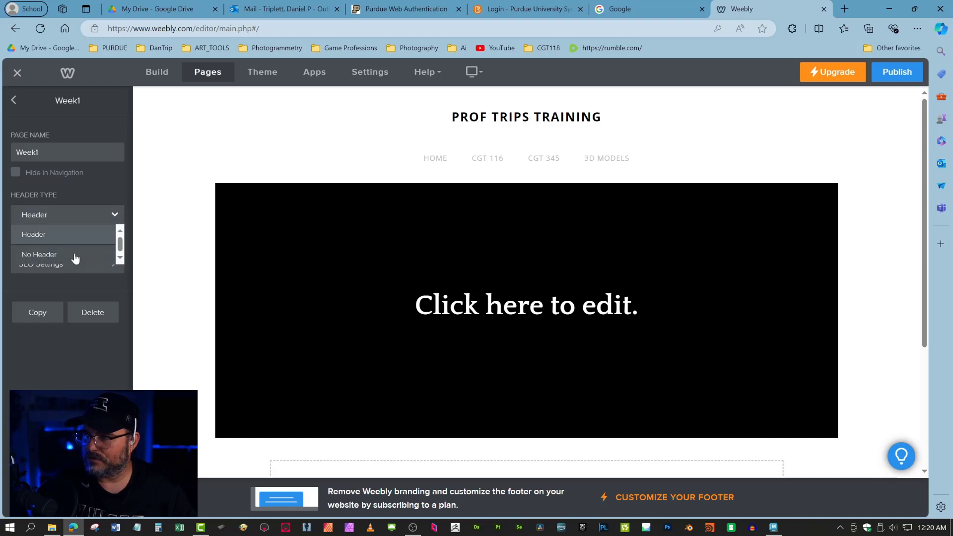
left_click(74, 254)
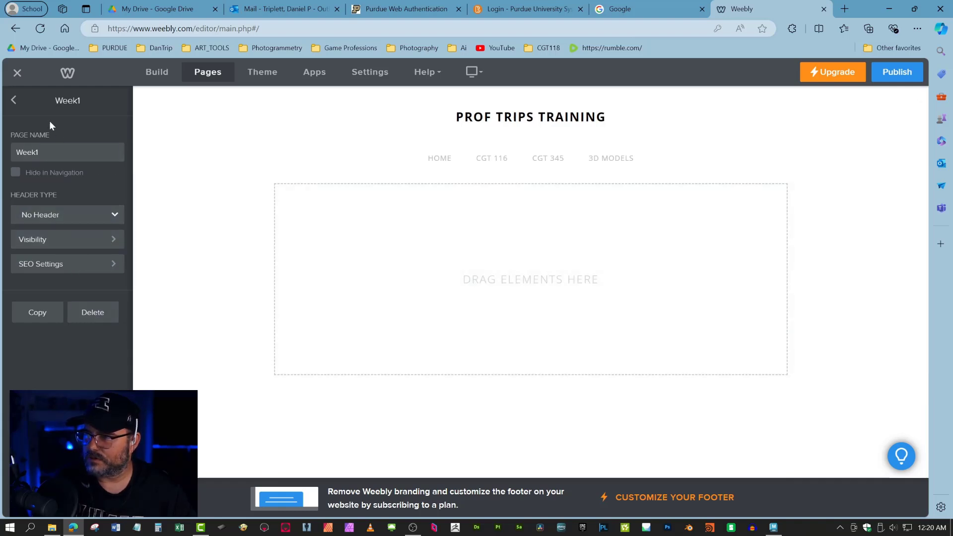
left_click(13, 100)
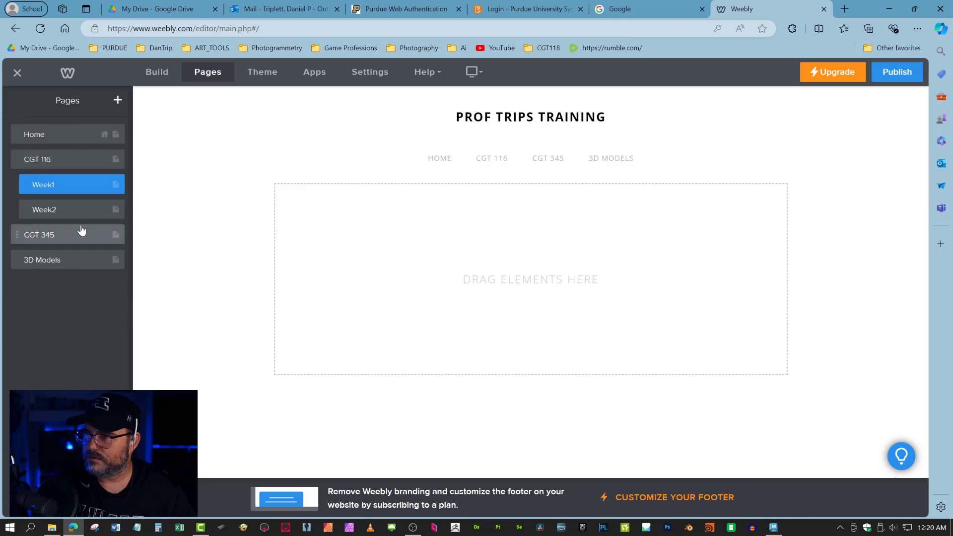
Set the Home page's header type to No Header
left_click(58, 130)
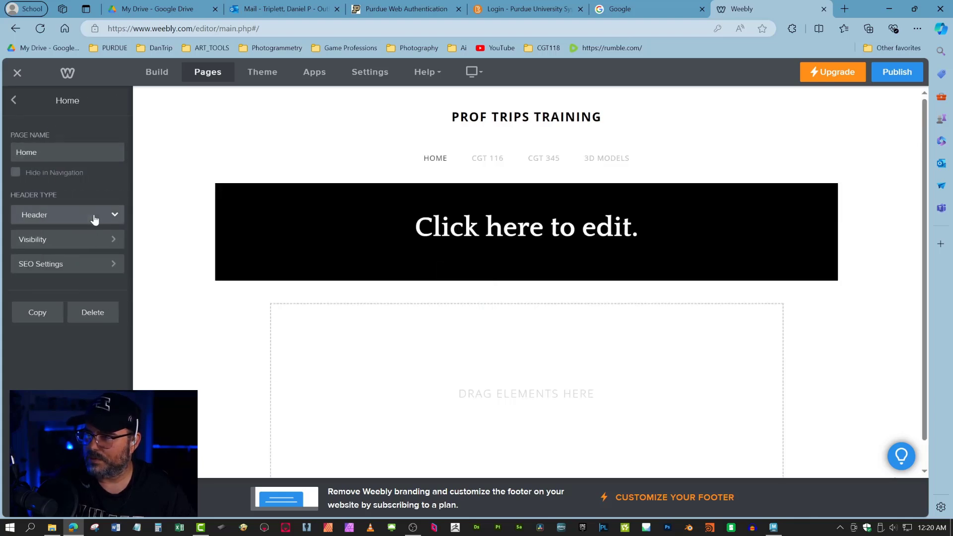
left_click(83, 220)
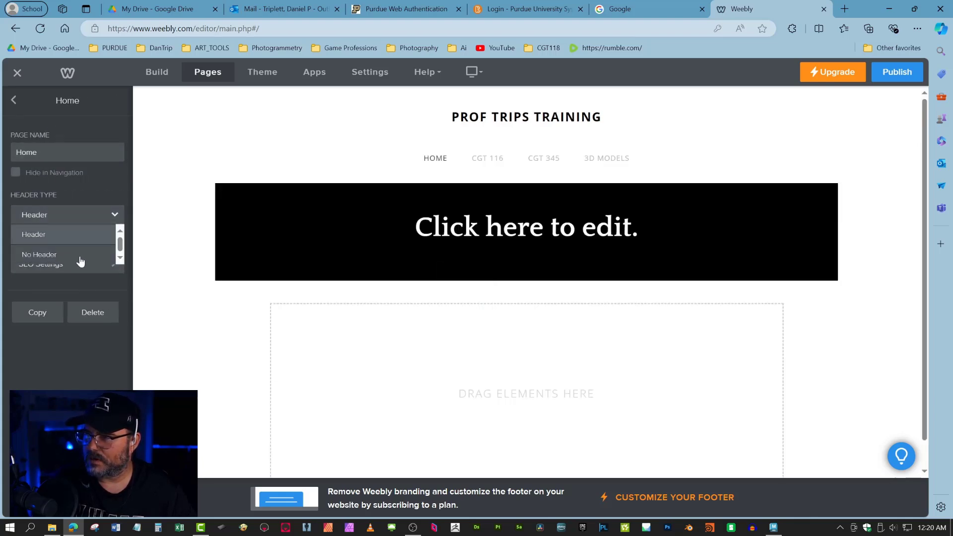
left_click(80, 261)
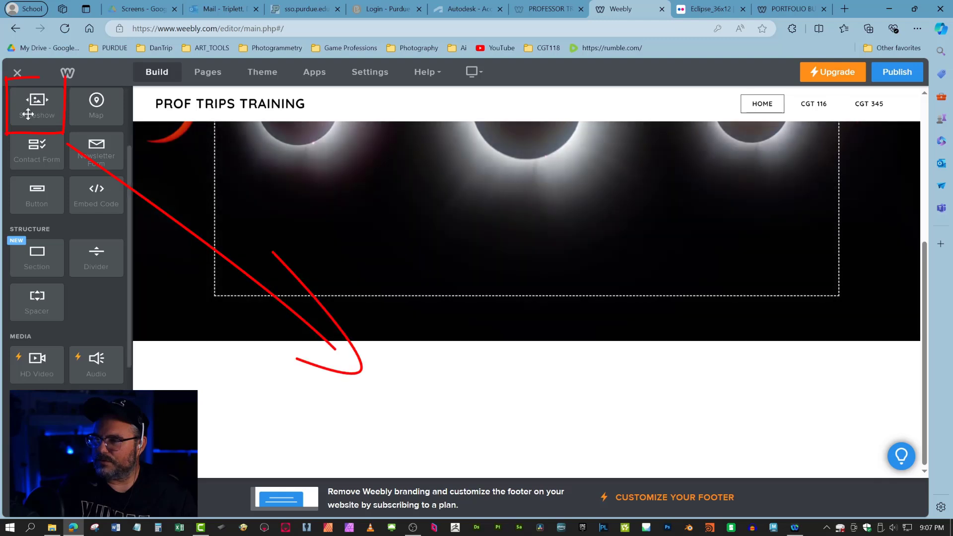
Try adding a Slideshow element below the Home header image, view the slideshow styles and close them
left_click_drag(28, 114, 494, 402)
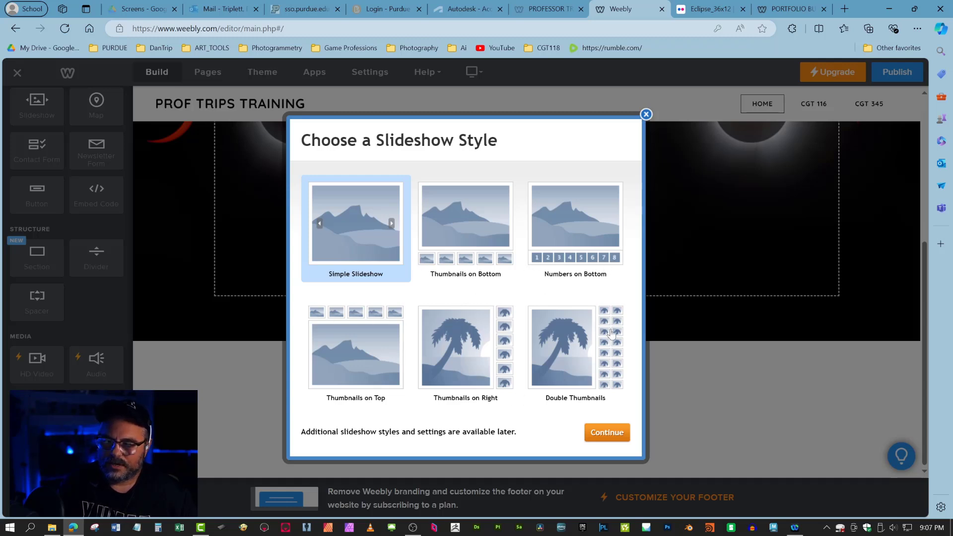
left_click(650, 112)
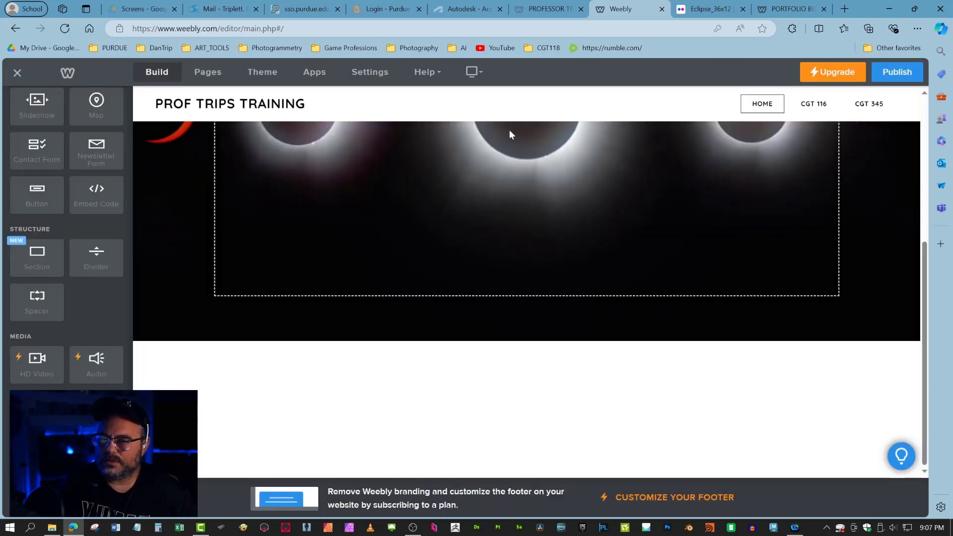
Add a YouTube video element to the empty content area below the Home page's eclipse header image
scroll(99, 343, "down", 3)
scroll(97, 340, "down", 1)
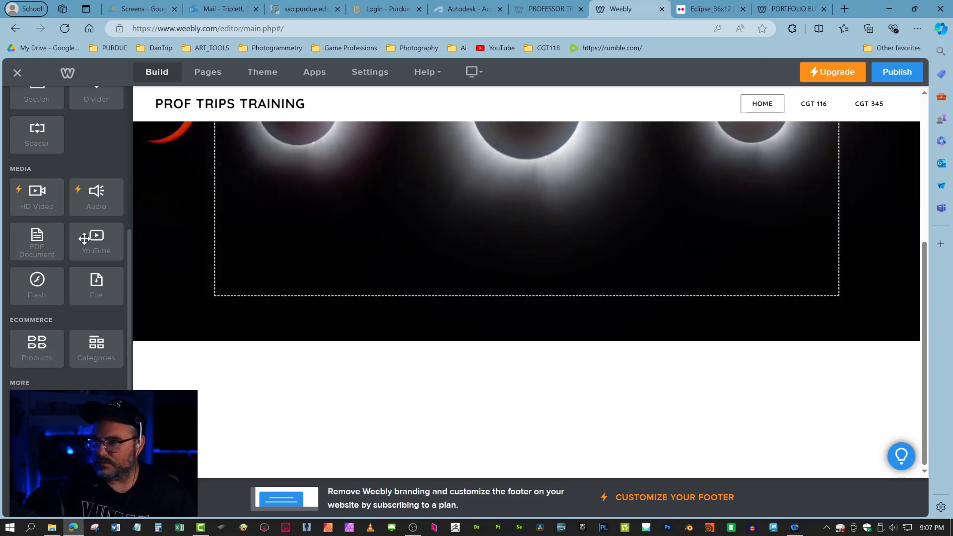
left_click_drag(86, 242, 491, 393)
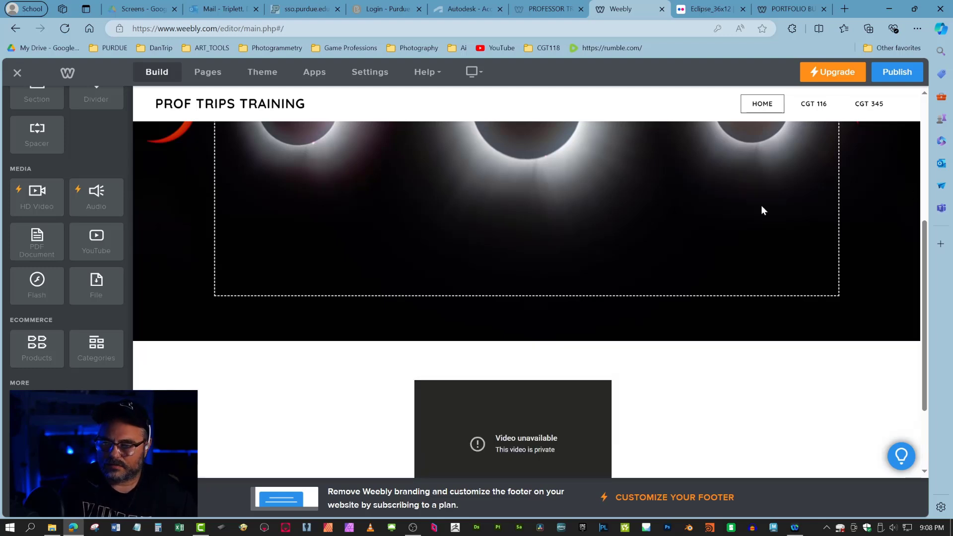
scroll(762, 210, "down", 2)
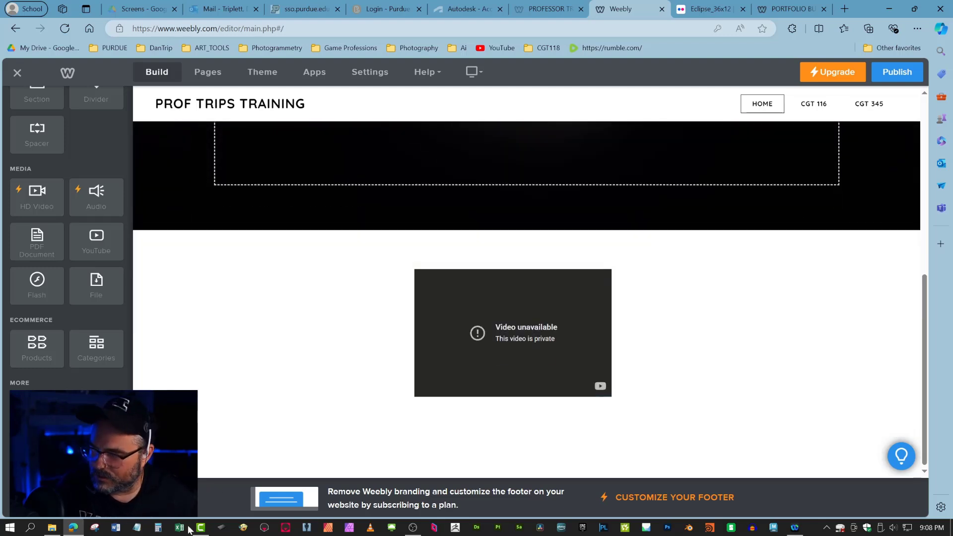
Open the YouTube channel's video list in a new browser tab and copy the share link of "wk6 00 Edit Mesh menu"
left_click(74, 529)
left_click(76, 530)
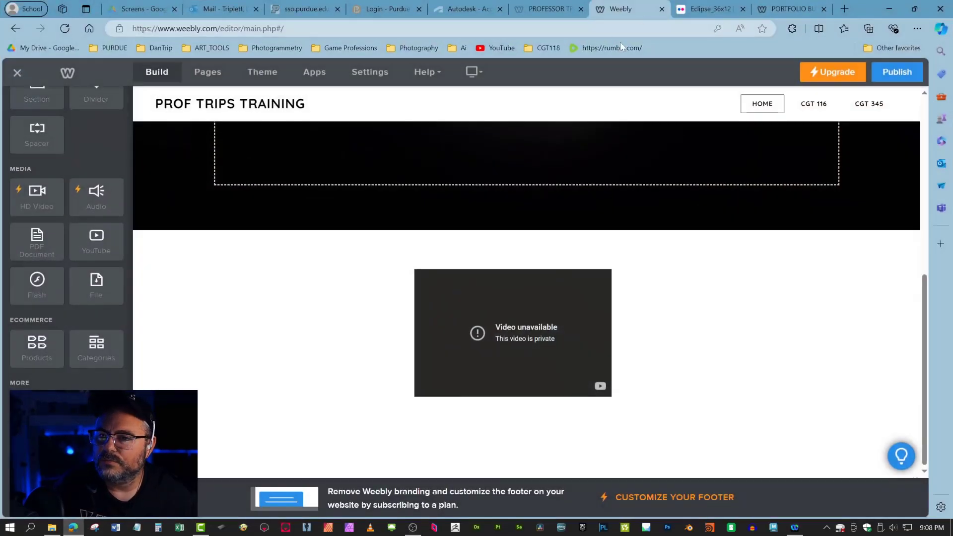
left_click(844, 8)
left_click(492, 47)
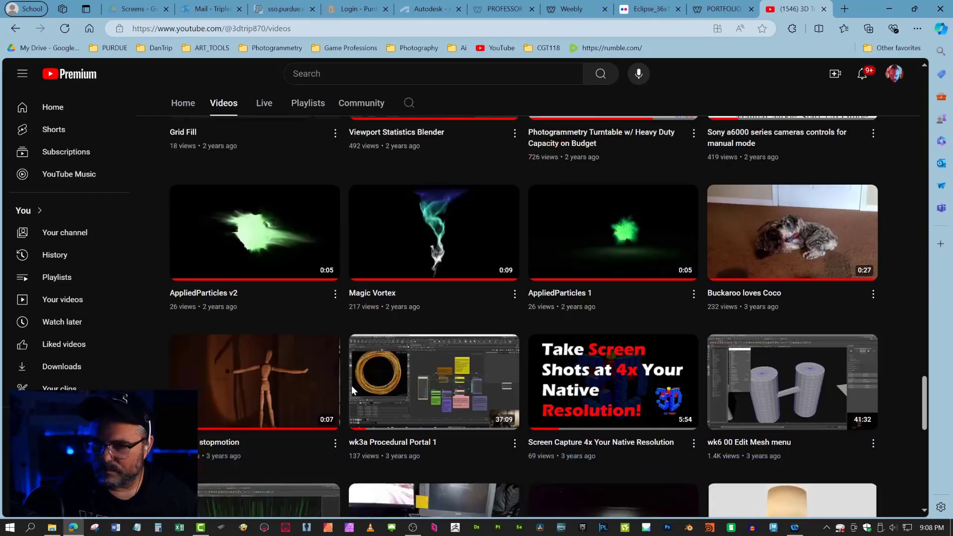
scroll(351, 385, "down", 4)
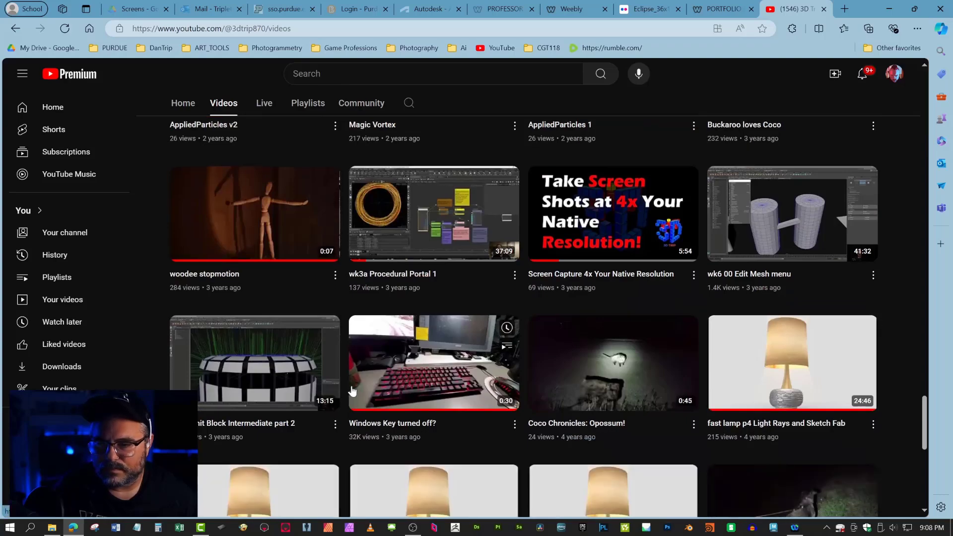
scroll(432, 347, "up", 3)
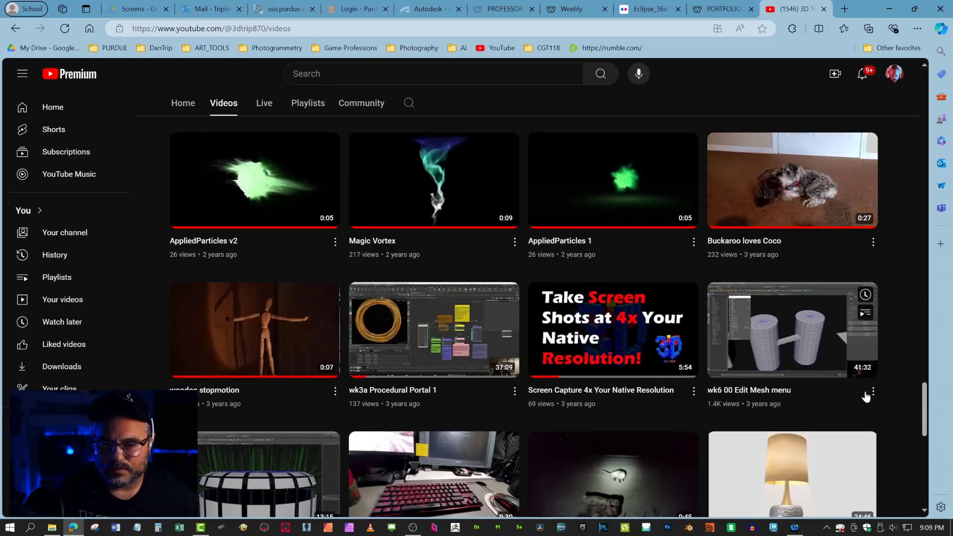
left_click(872, 392)
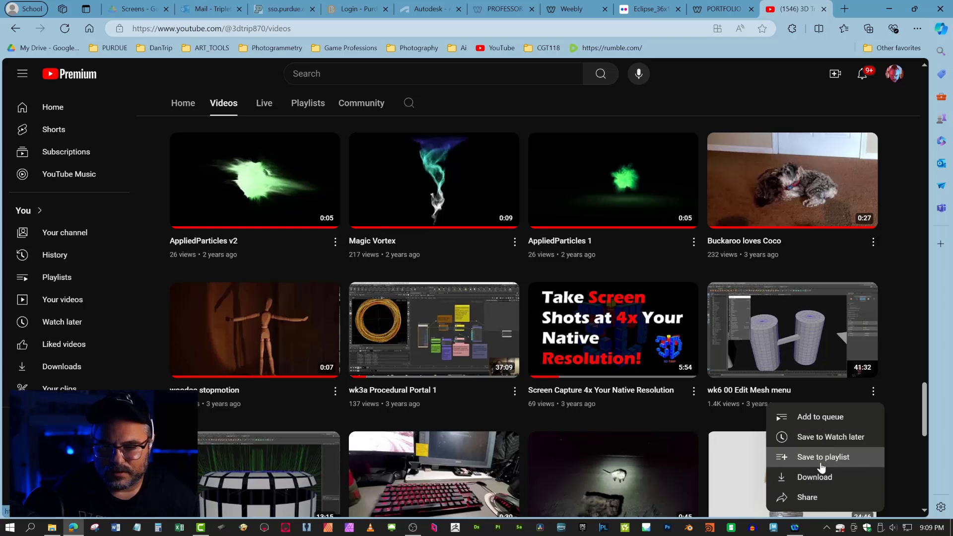
left_click(803, 497)
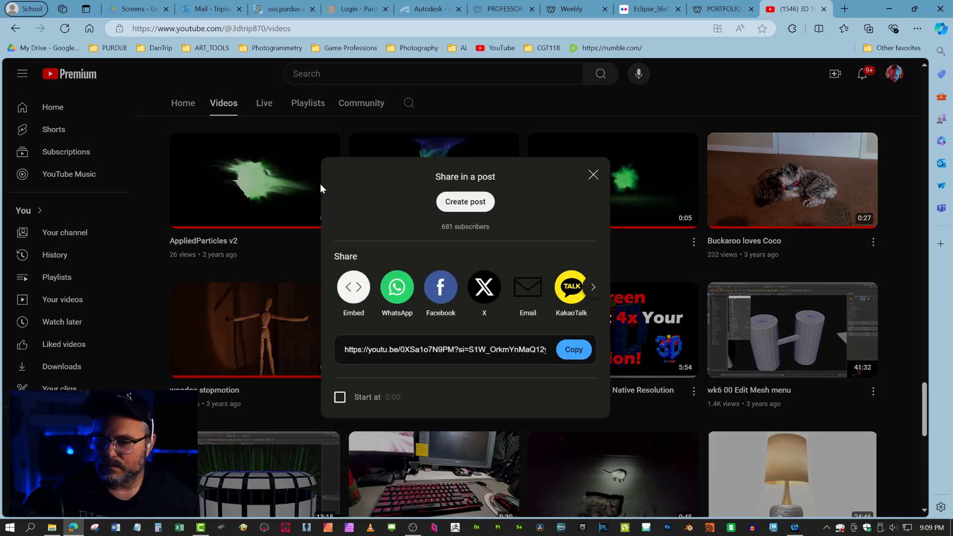
left_click(565, 353)
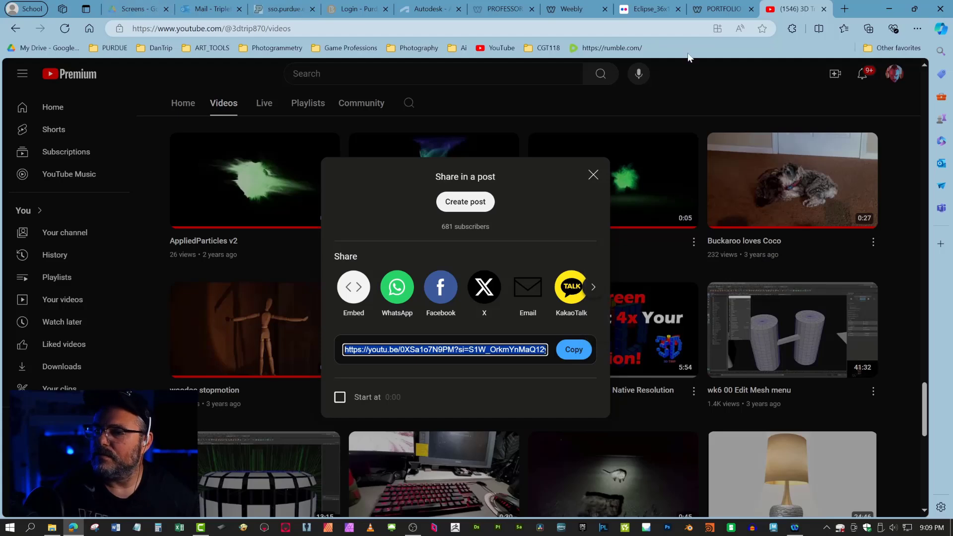
Return to the Weebly editor and set the Home page YouTube element's video URL to the copied link
left_click(720, 9)
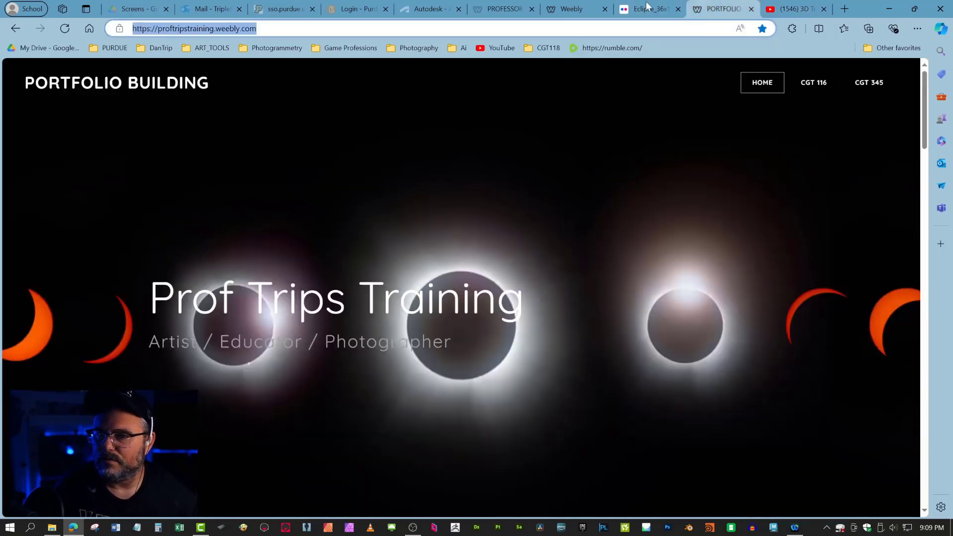
left_click(576, 9)
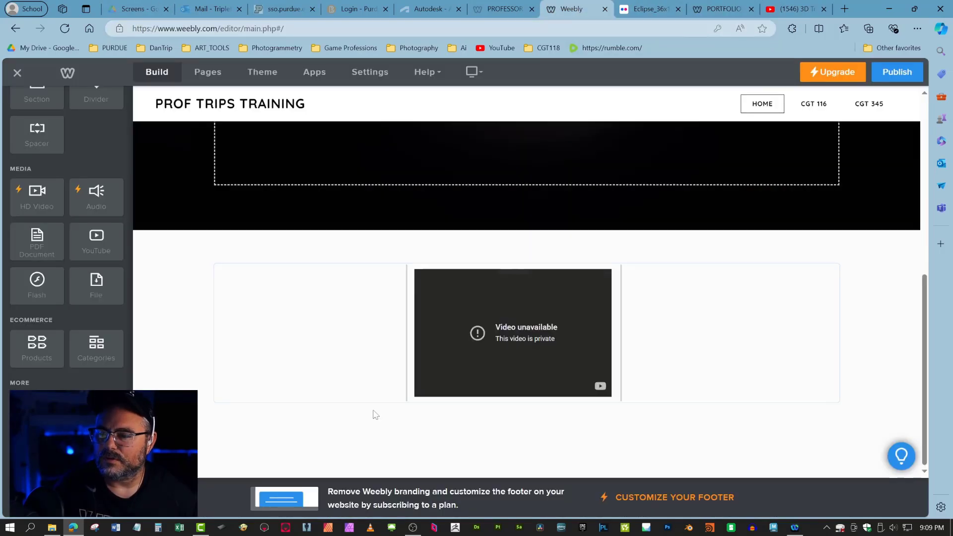
left_click(506, 336)
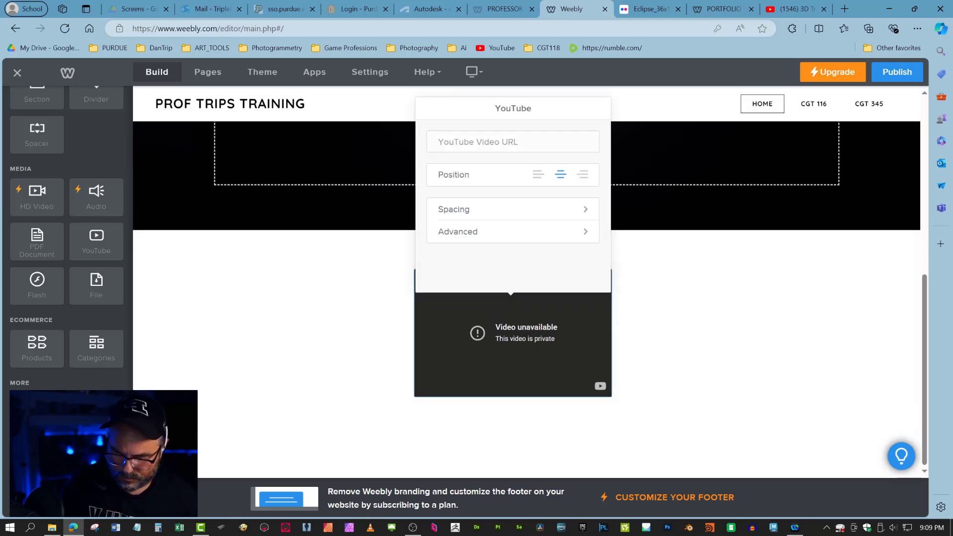
key("ctrl+v")
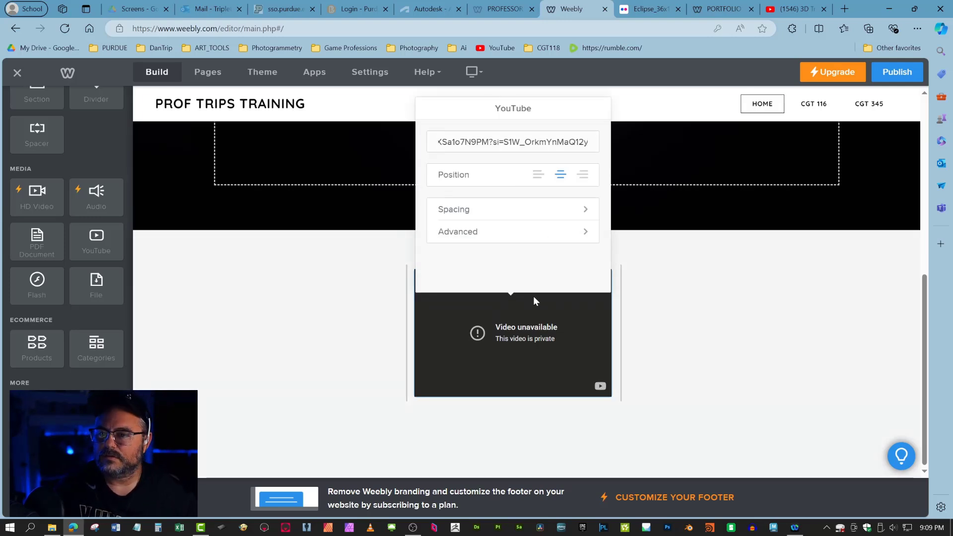
left_click(709, 334)
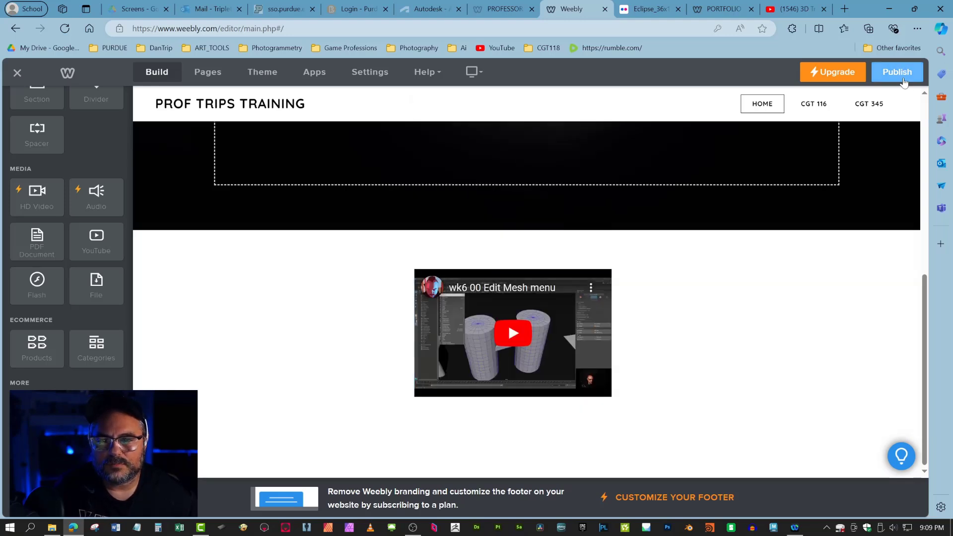
Publish the site and reload the live page at proftripstraining.weebly.com
left_click(900, 74)
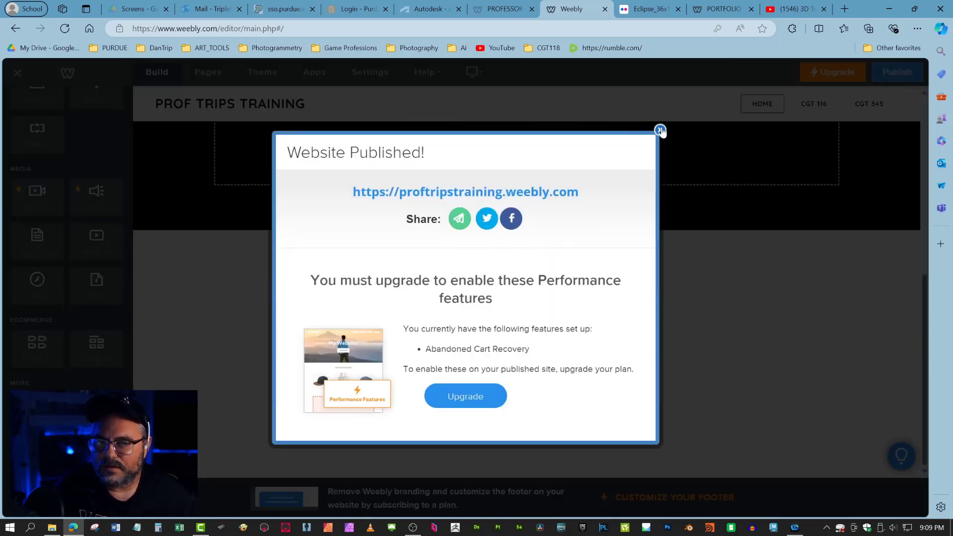
left_click(659, 131)
left_click(714, 9)
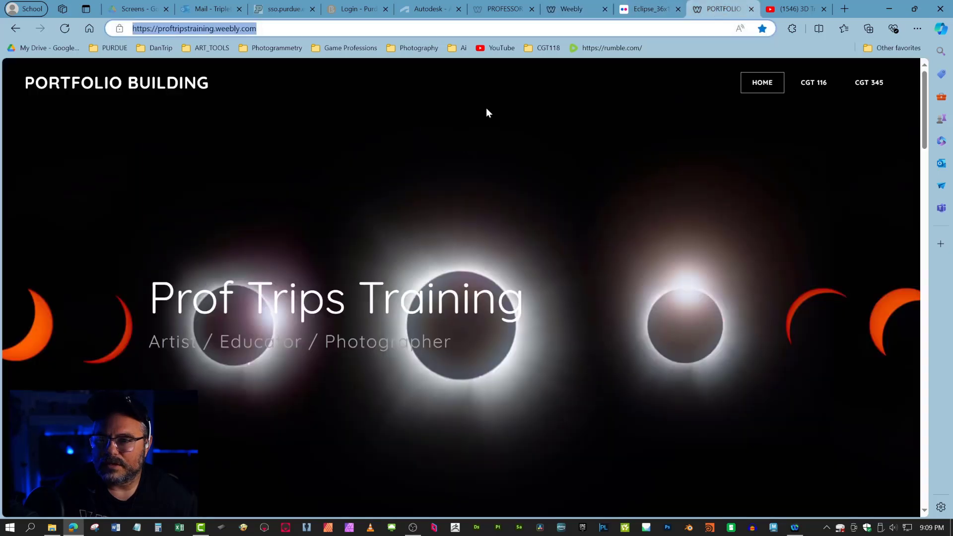
left_click(65, 27)
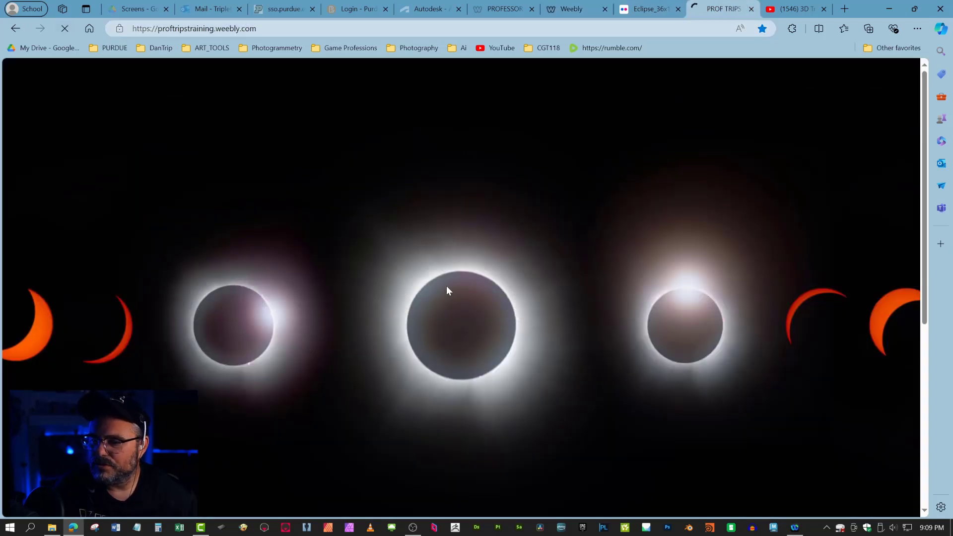
Examine the published Home page, from the title, navigation and eclipse header down to the embedded video
scroll(448, 283, "down", 5)
scroll(449, 288, "up", 5)
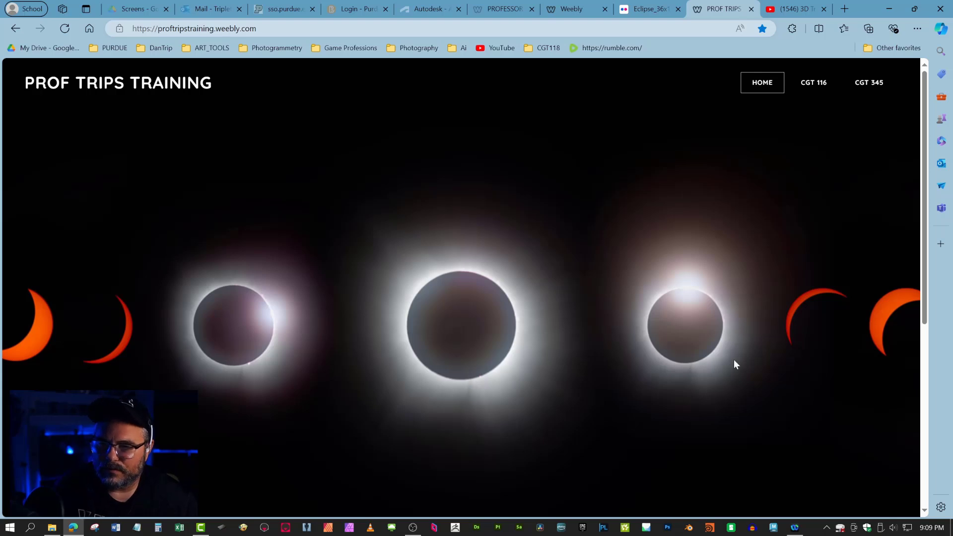
scroll(357, 278, "down", 5)
scroll(361, 274, "up", 5)
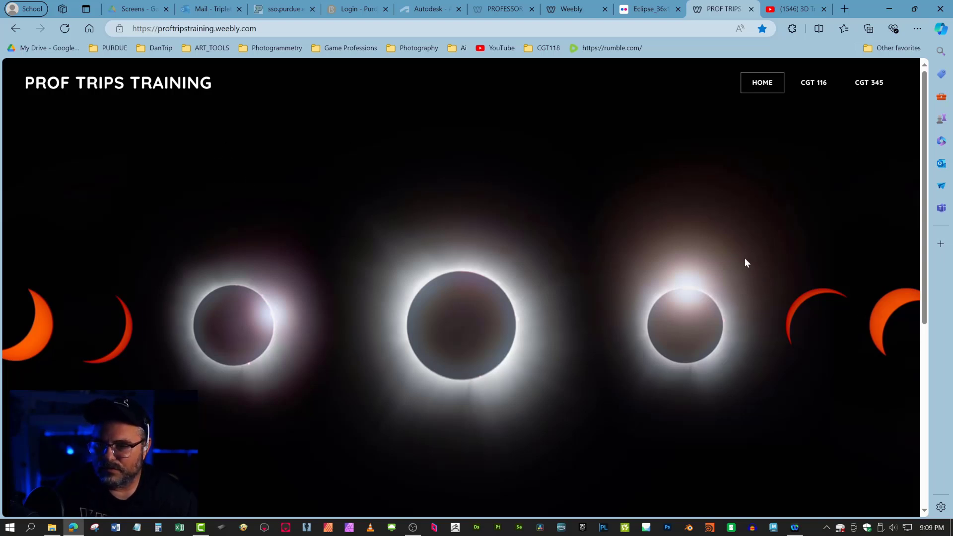
scroll(744, 262, "down", 5)
scroll(744, 262, "up", 5)
scroll(698, 231, "down", 4)
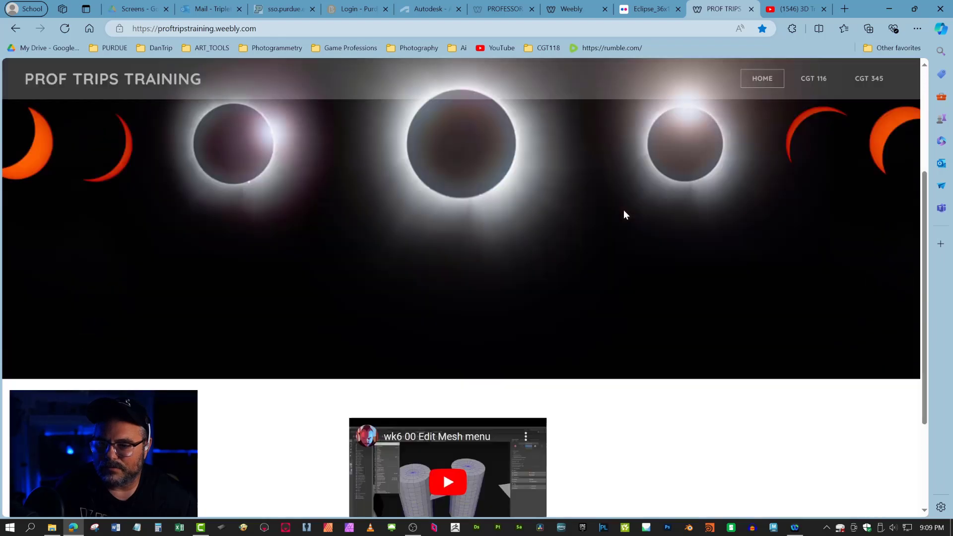
scroll(496, 397, "up", 5)
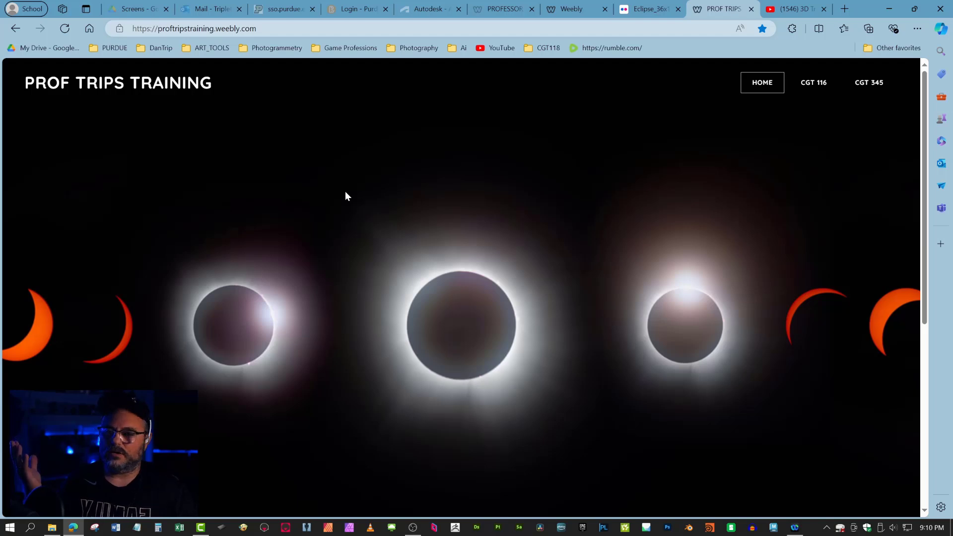
scroll(366, 231, "down", 5)
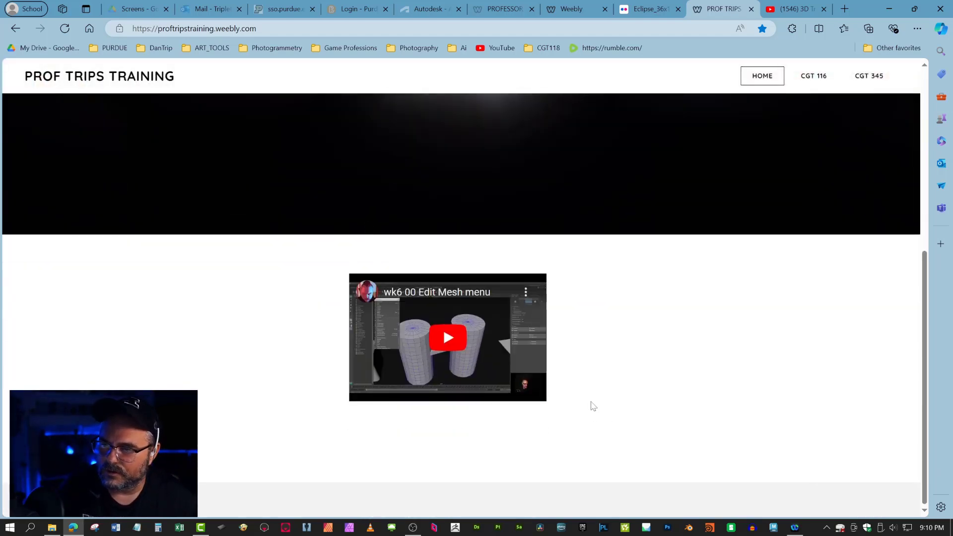
scroll(593, 406, "up", 5)
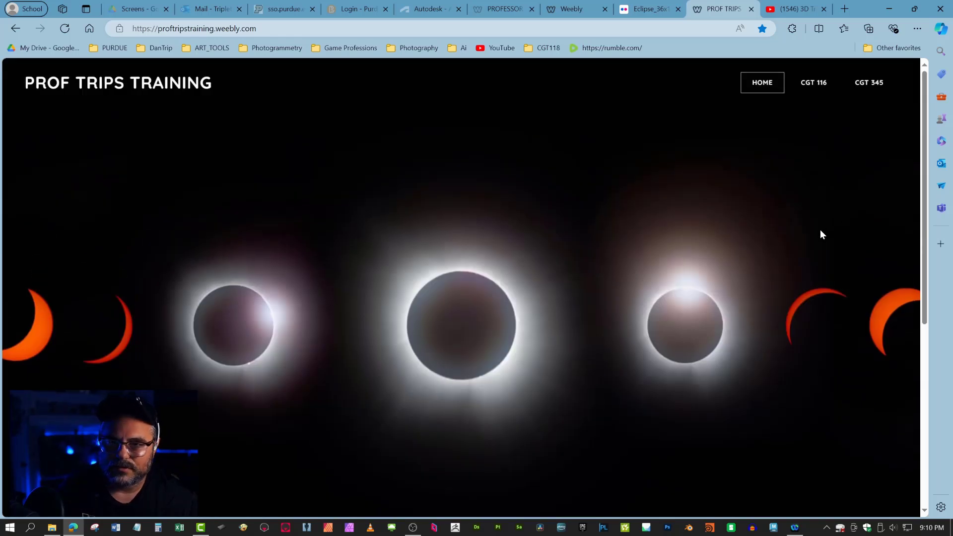
mouse_move(805, 82)
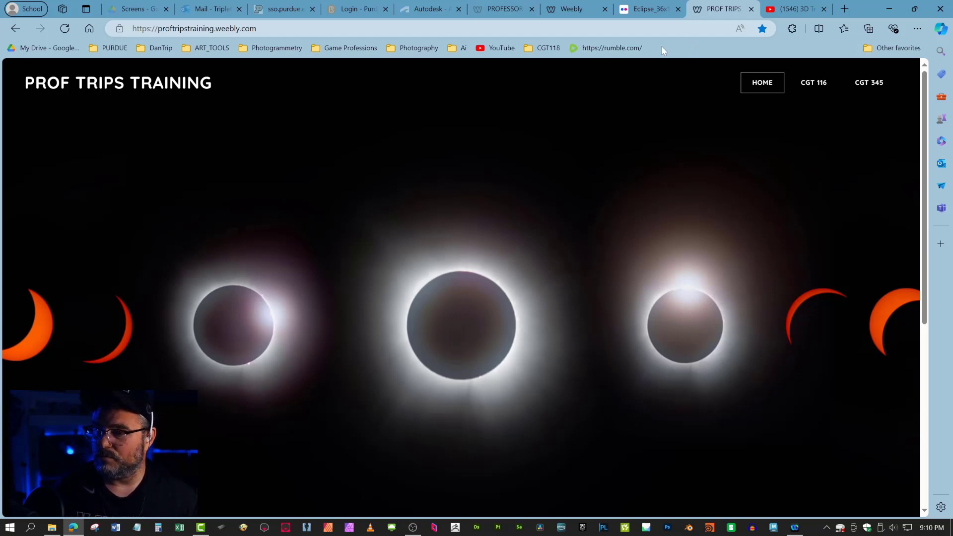
In the Weebly editor, change the site's theme to the portfolio theme "Modus Operandi - Cento"
left_click(566, 9)
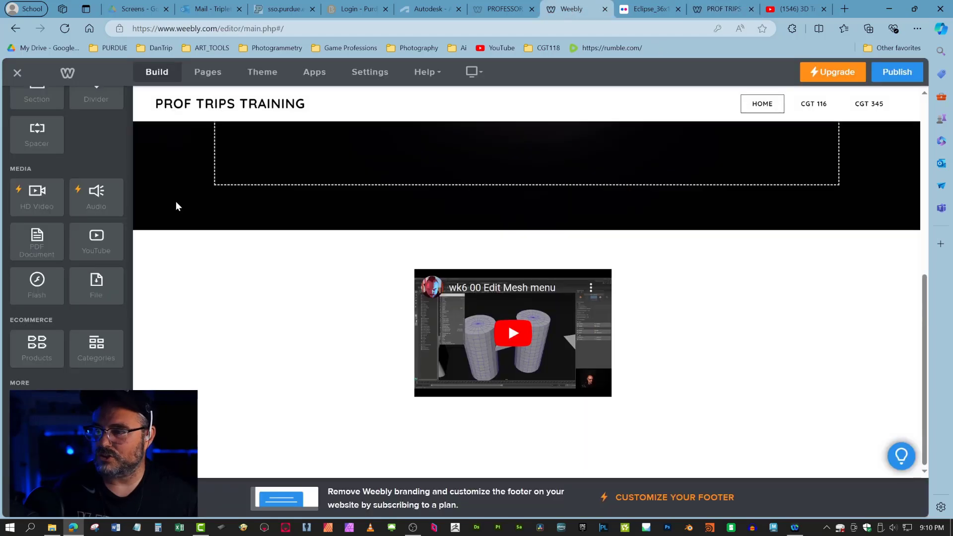
left_click(262, 72)
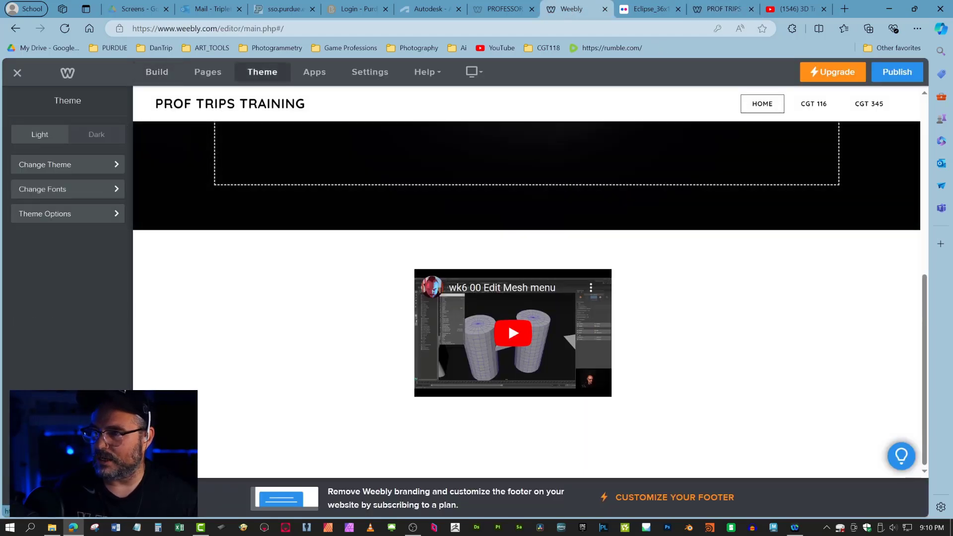
left_click(118, 165)
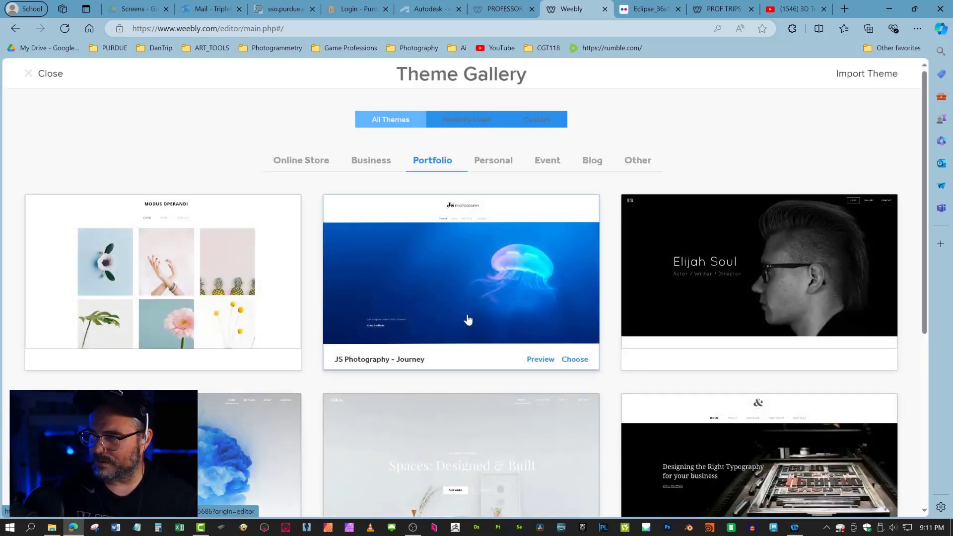
scroll(467, 319, "down", 6)
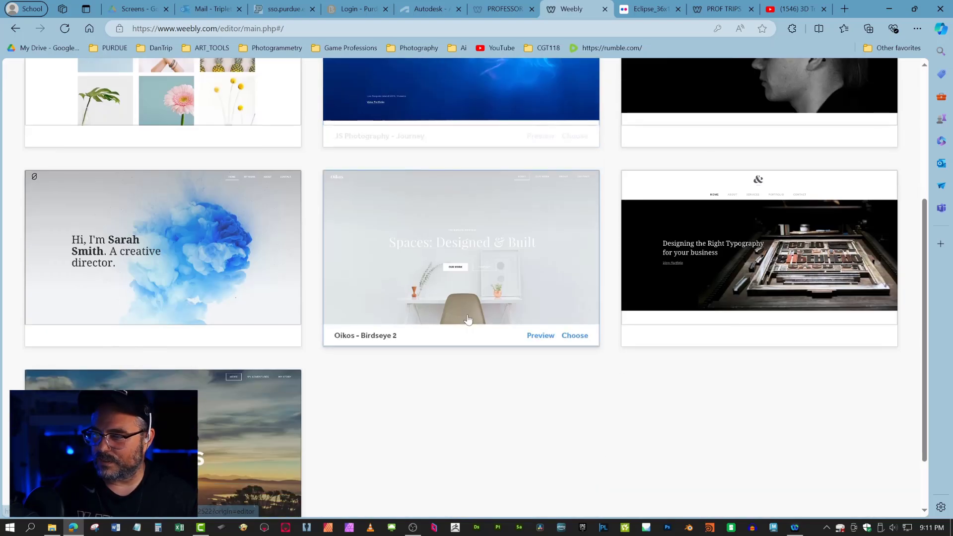
scroll(467, 318, "up", 6)
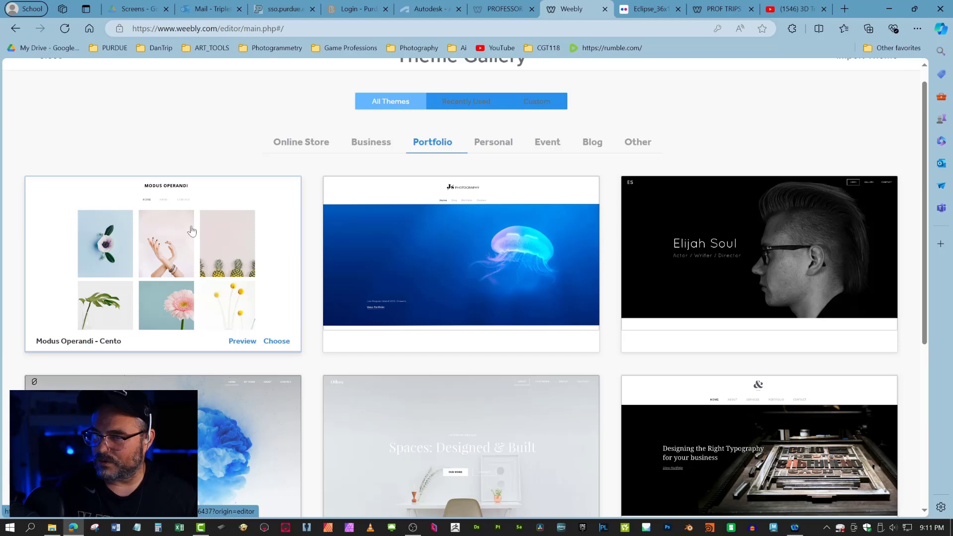
left_click(105, 268)
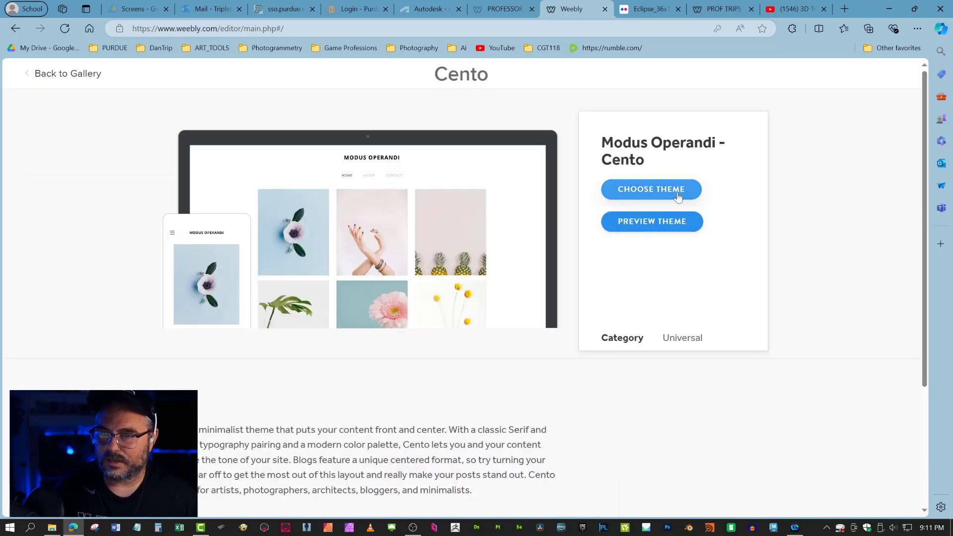
left_click(650, 191)
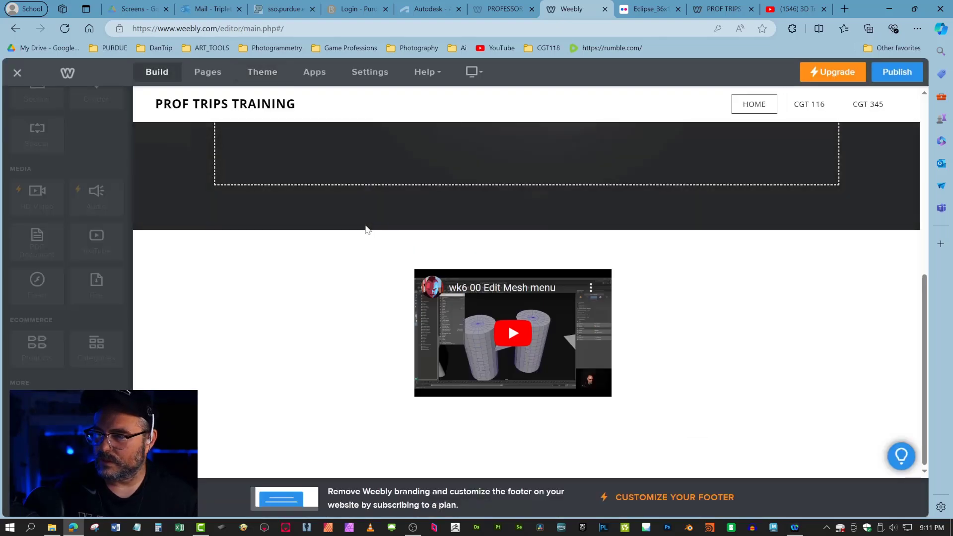
Review the Home page's title, navigation, header and video in the Cento theme, and bring up the eclipse header's editing options
scroll(411, 309, "down", 10)
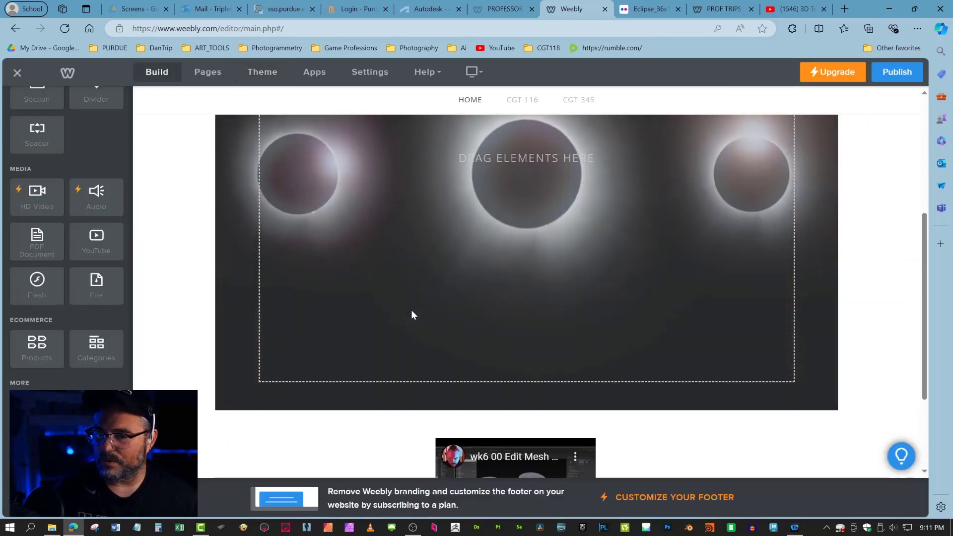
scroll(410, 309, "up", 10)
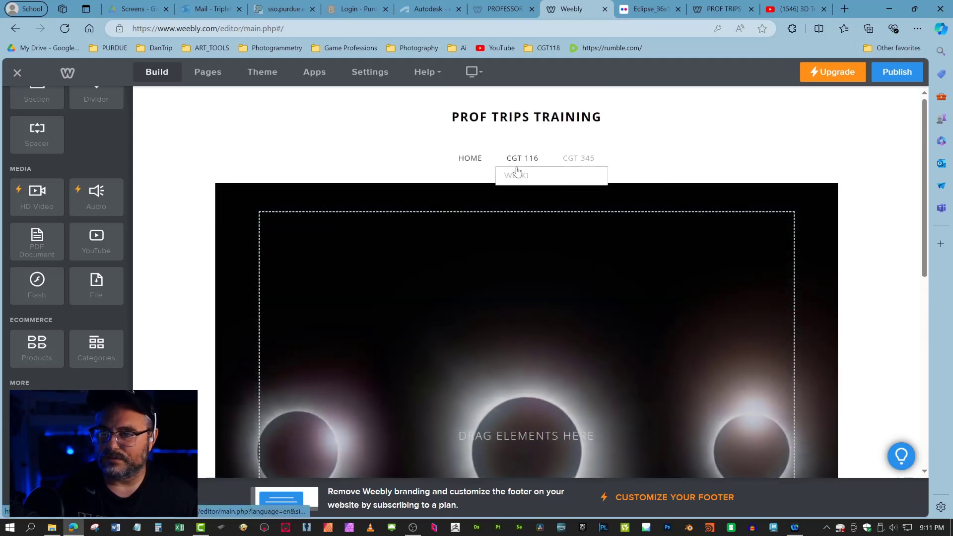
mouse_move(592, 164)
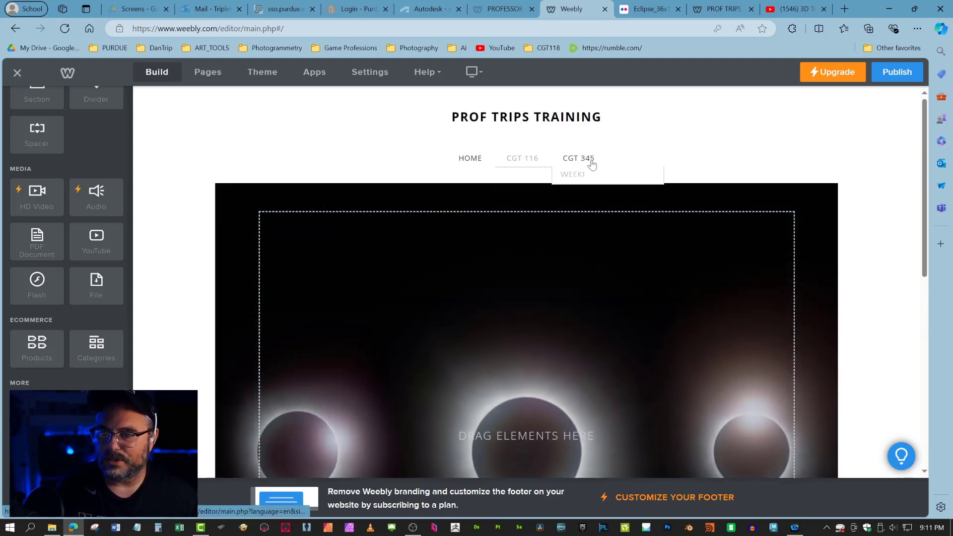
mouse_move(481, 128)
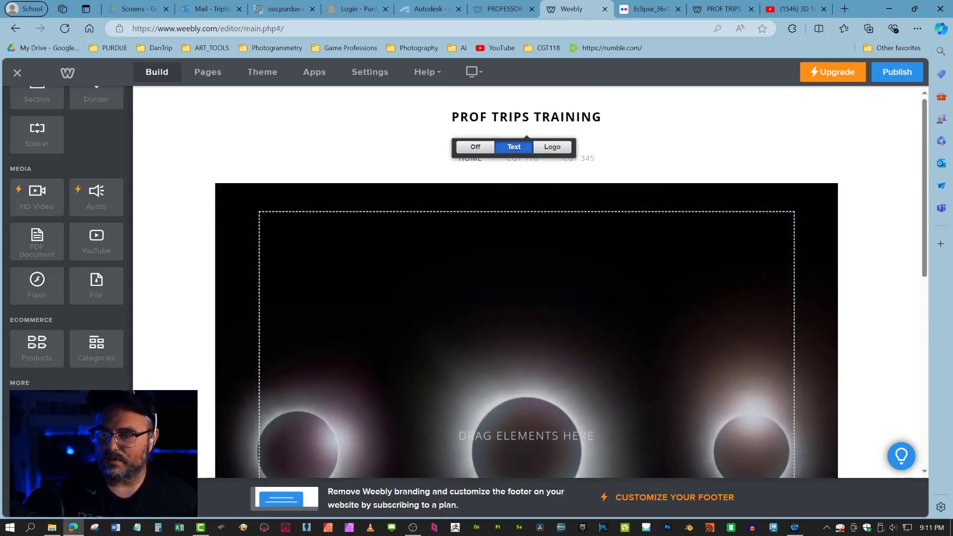
scroll(777, 209, "down", 8)
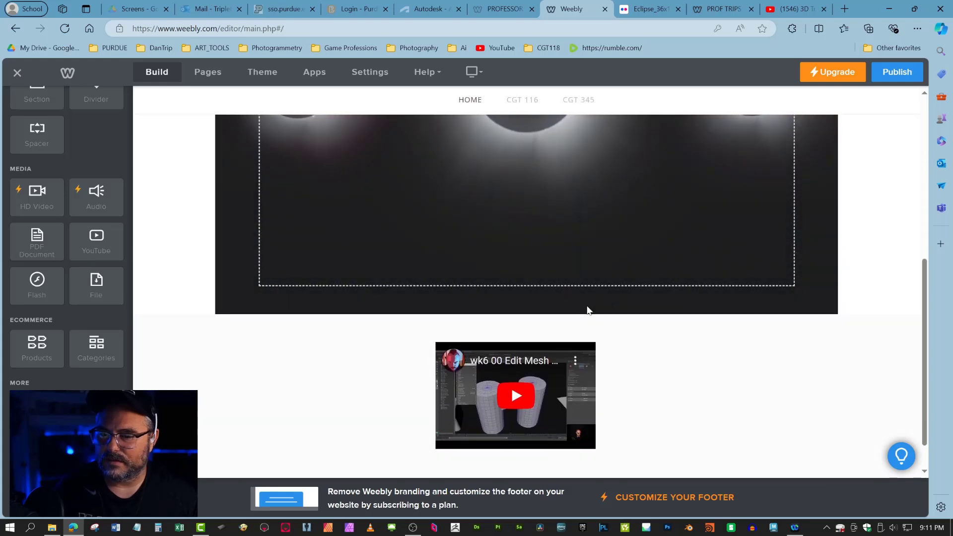
left_click(682, 312)
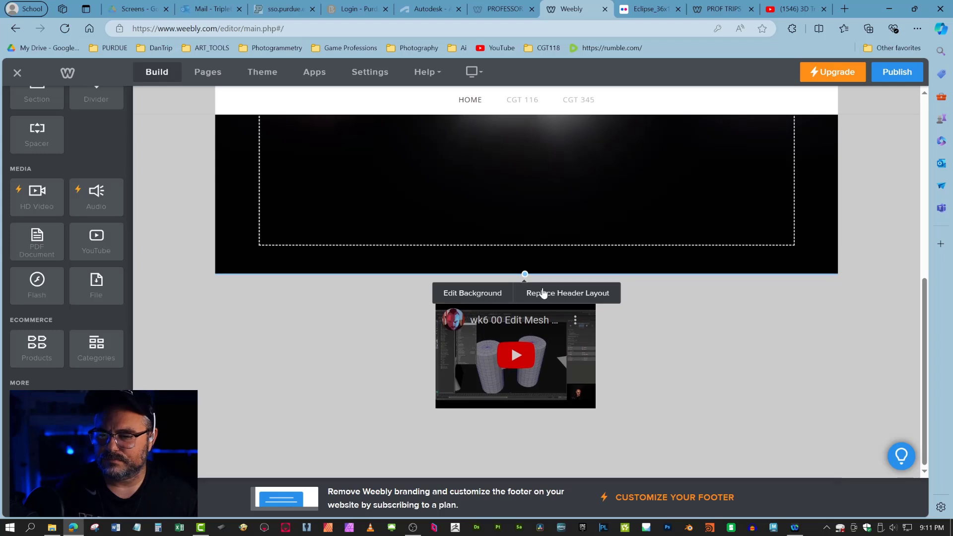
Reduce the height of the Home page's header to a thin banner that shows the full row of eclipse phases
left_click_drag(525, 274, 533, 159)
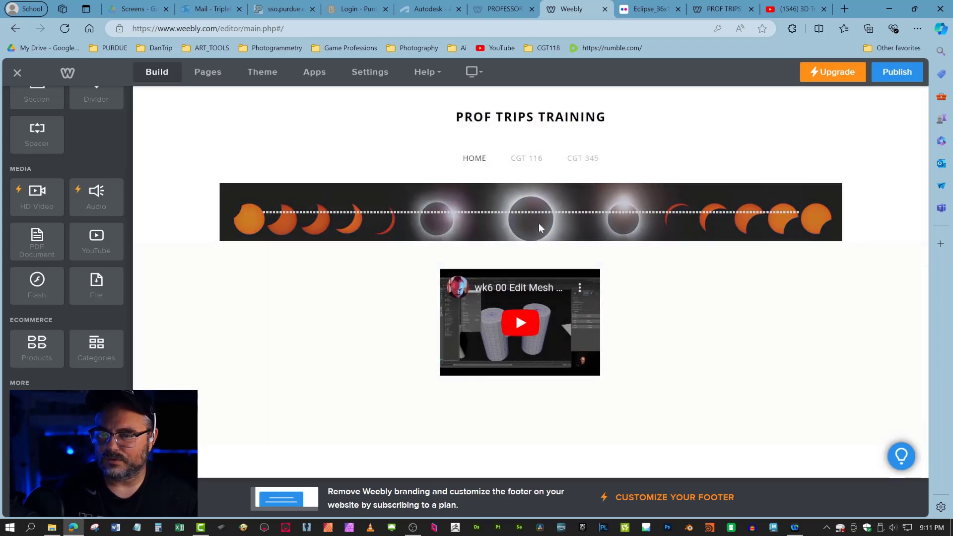
left_click_drag(529, 242, 529, 255)
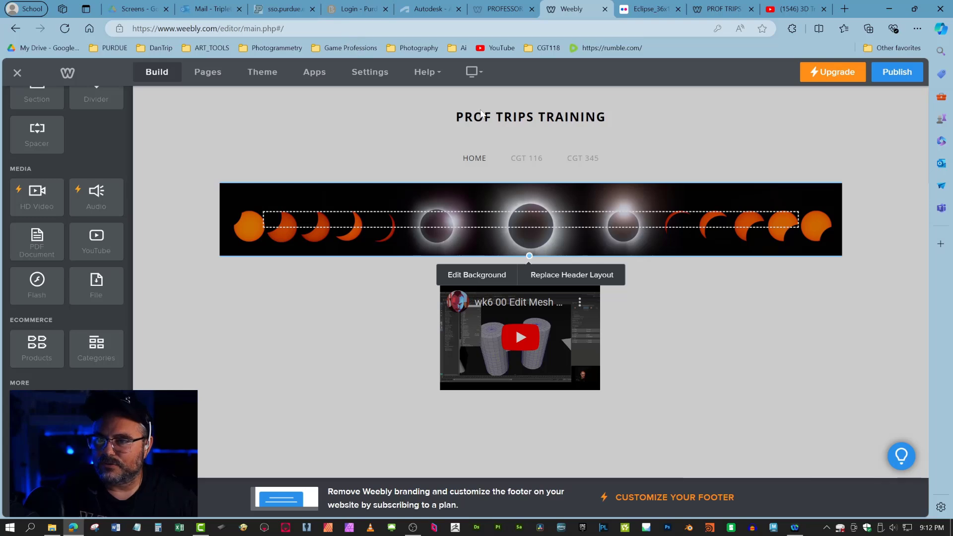
left_click(844, 9)
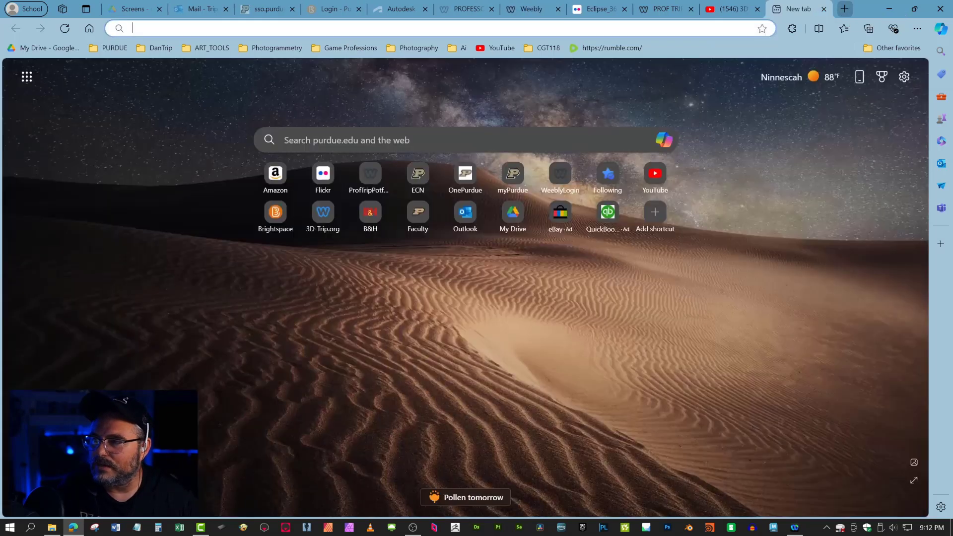
left_click(153, 48)
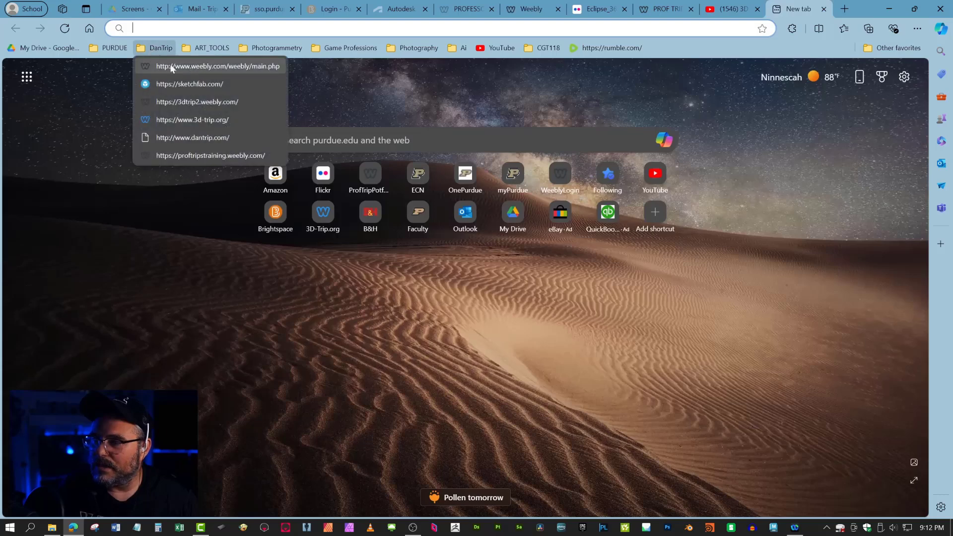
left_click(212, 123)
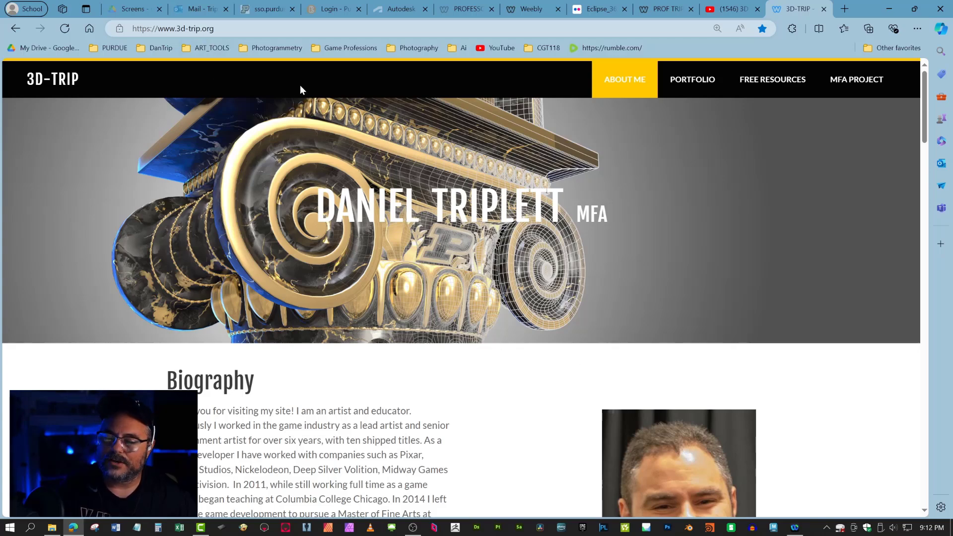
scroll(381, 354, "down", 3)
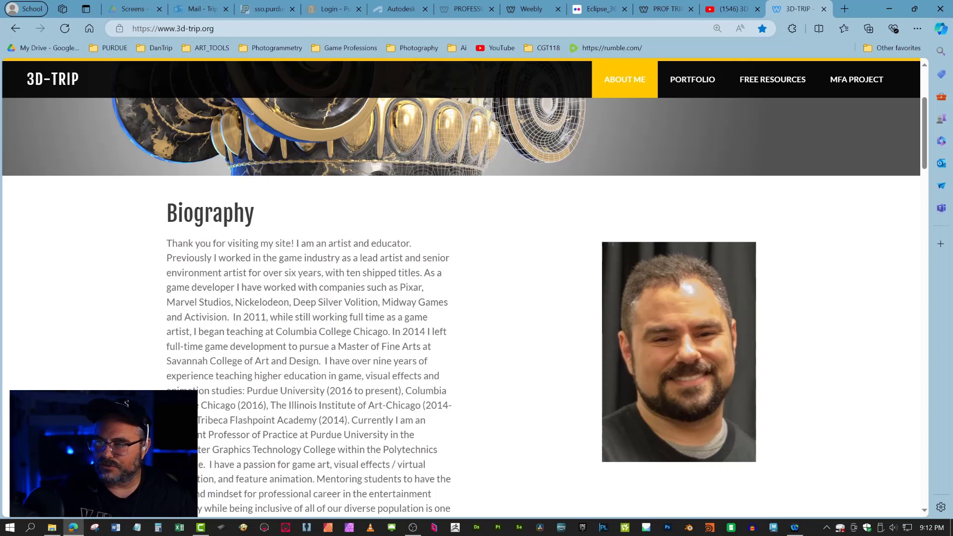
scroll(268, 345, "down", 10)
scroll(476, 297, "up", 15)
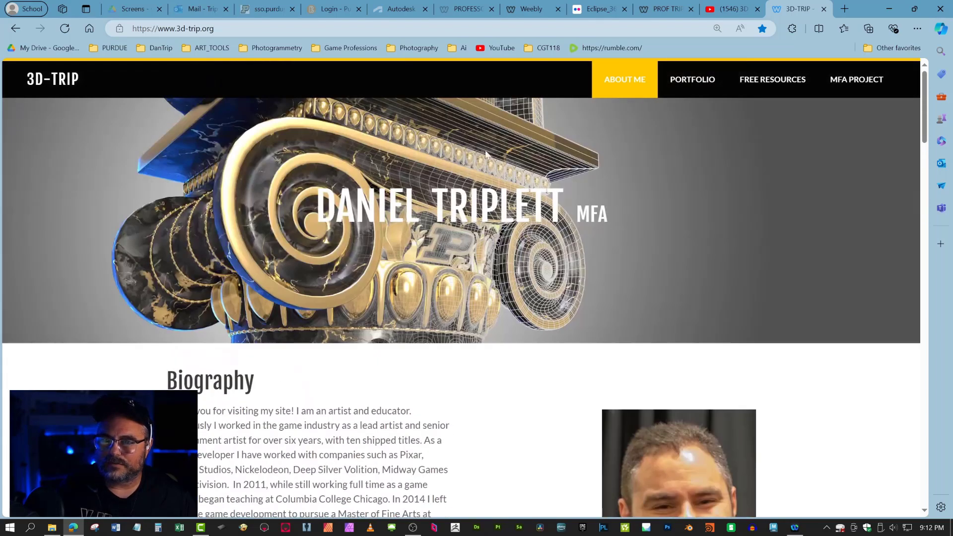
Check the site's Portfolio submenu, open the Personal Works page and browse its embedded Sketchfab models
mouse_move(692, 80)
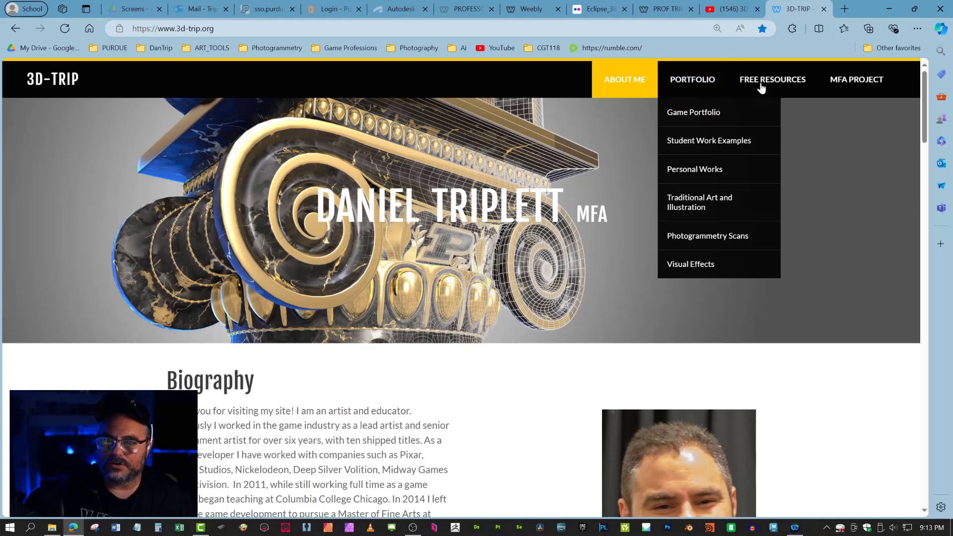
mouse_move(782, 79)
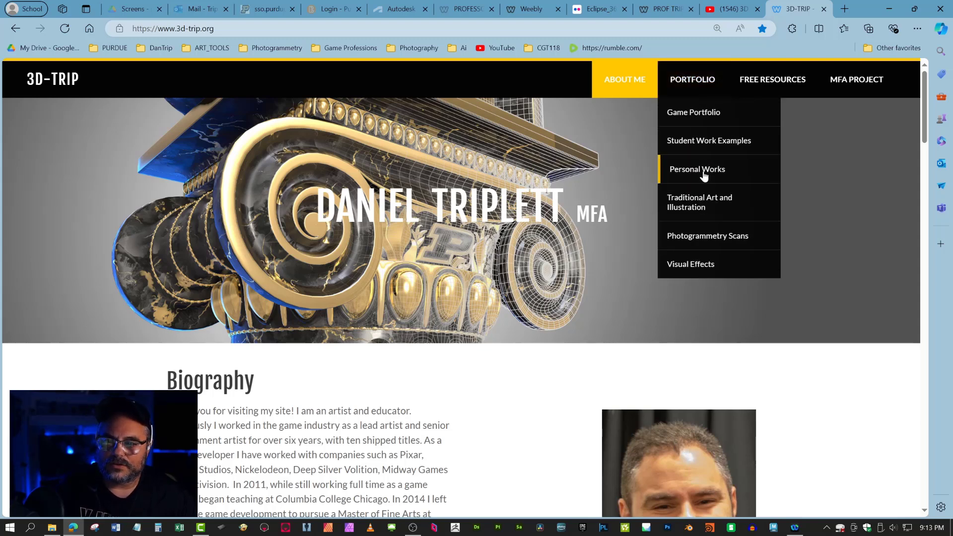
left_click(701, 175)
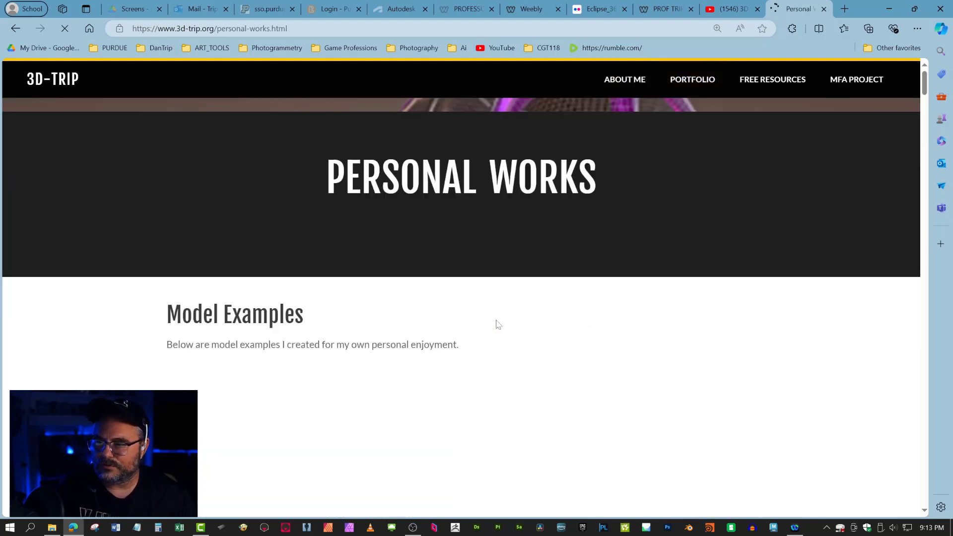
scroll(529, 357, "down", 5)
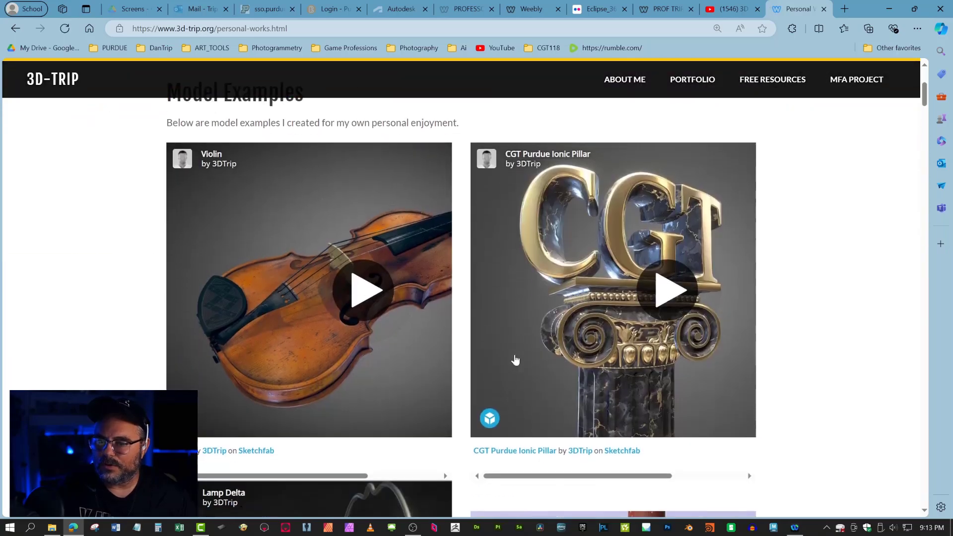
scroll(640, 308, "down", 8)
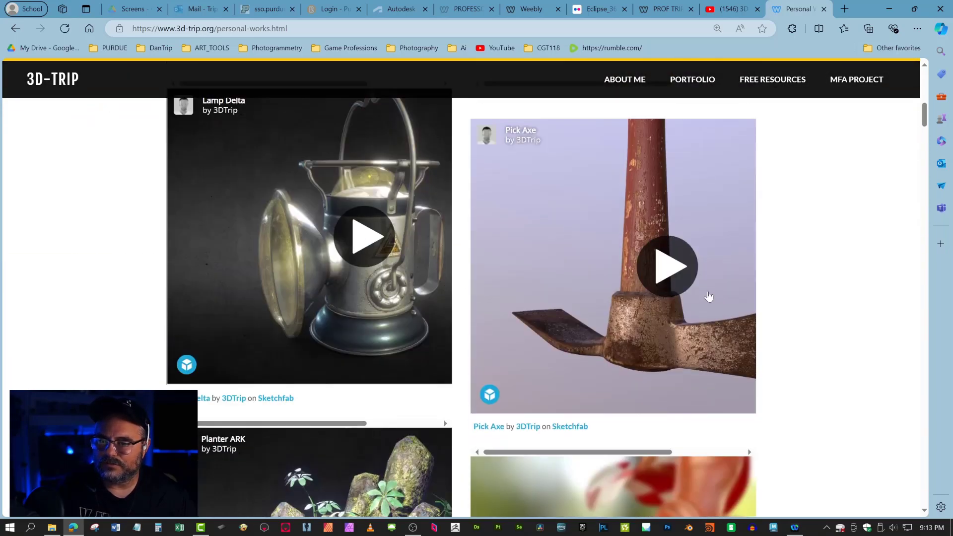
Load the Lamp Delta model from the Personal Works page in its own enlarged Sketchfab window
left_click(364, 236)
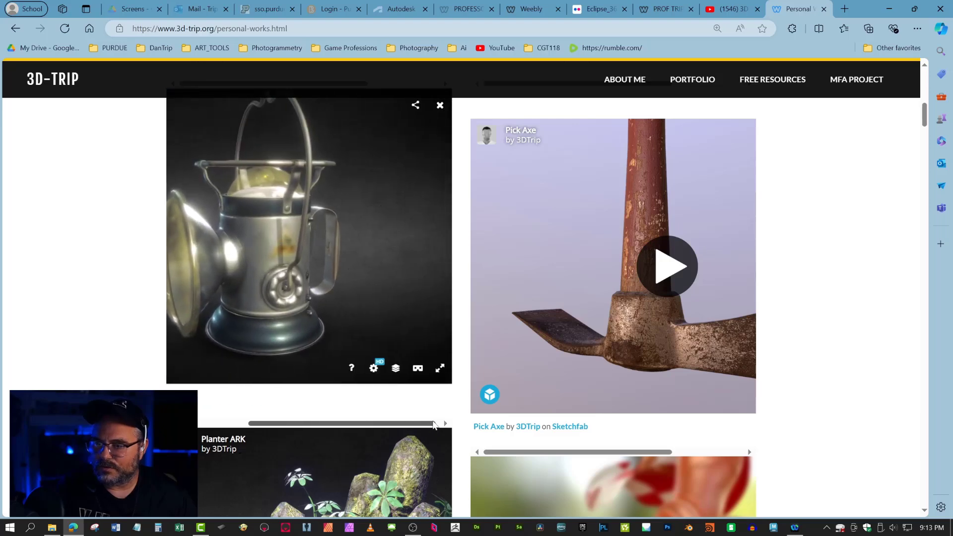
left_click(439, 369)
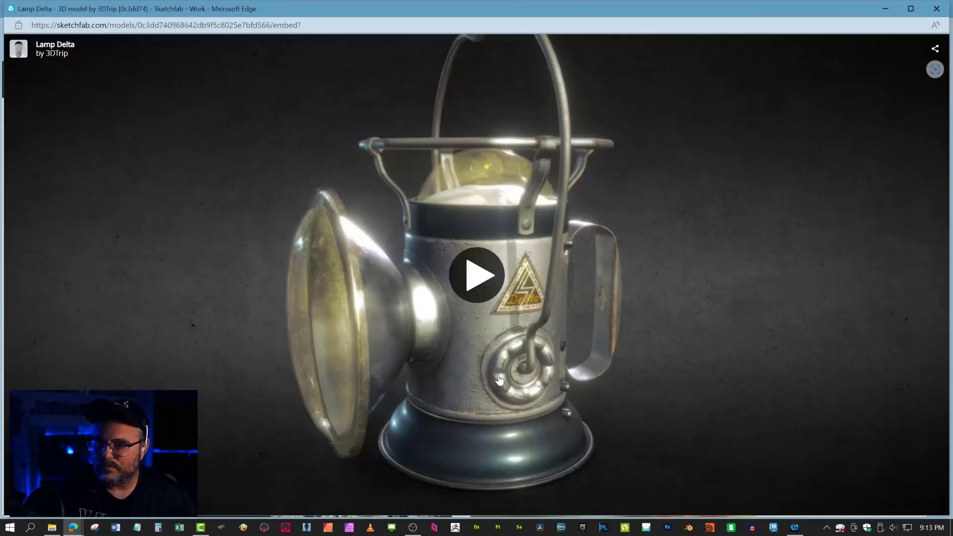
left_click(476, 275)
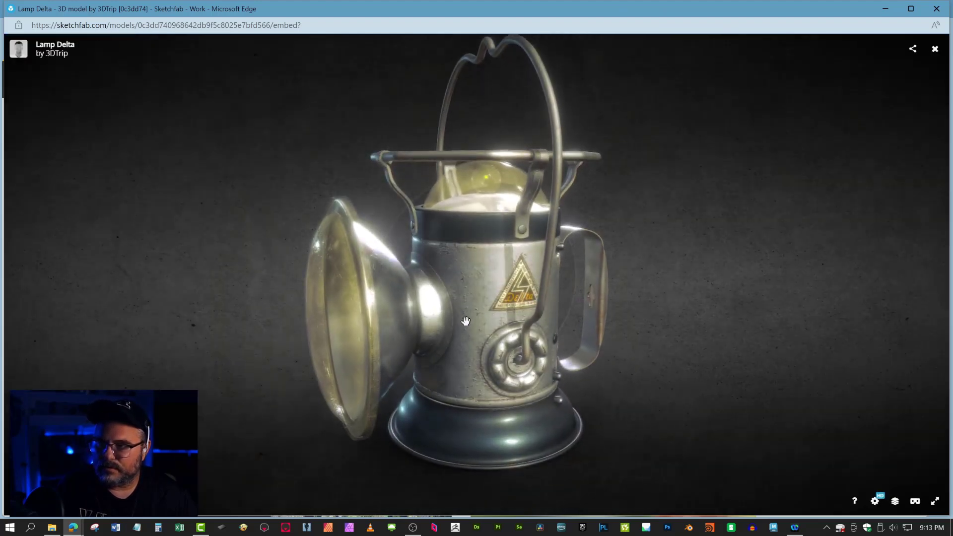
Inspect the Lamp Delta model from several angles and distances, and close its window
mouse_move(461, 320)
left_mouse_down()
mouse_move(488, 286)
mouse_move(491, 337)
mouse_move(511, 248)
mouse_move(521, 366)
mouse_move(542, 311)
mouse_move(498, 417)
mouse_move(471, 320)
mouse_move(483, 327)
left_mouse_up()
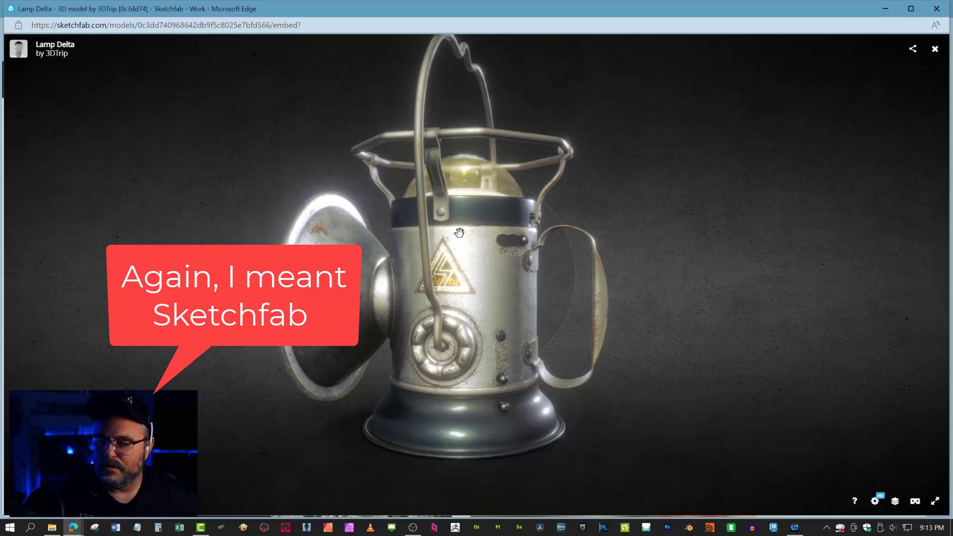
scroll(460, 233, "up", 4)
left_click_drag(491, 266, 608, 359)
scroll(521, 251, "down", 2)
scroll(483, 359, "down", 5)
scroll(531, 355, "up", 3)
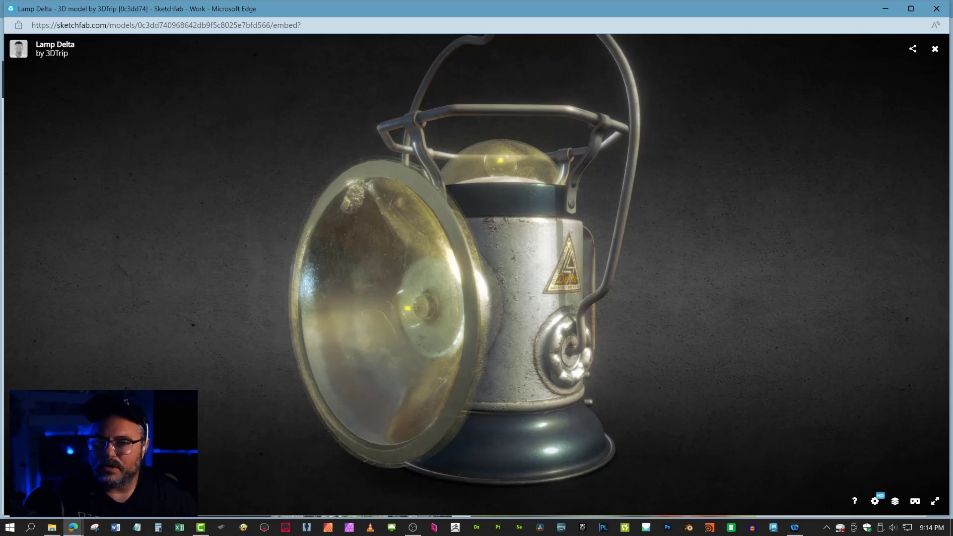
left_click(936, 10)
Look over the remaining Personal Works examples and the page's car banner, and return to the About Me page
scroll(507, 326, "down", 10)
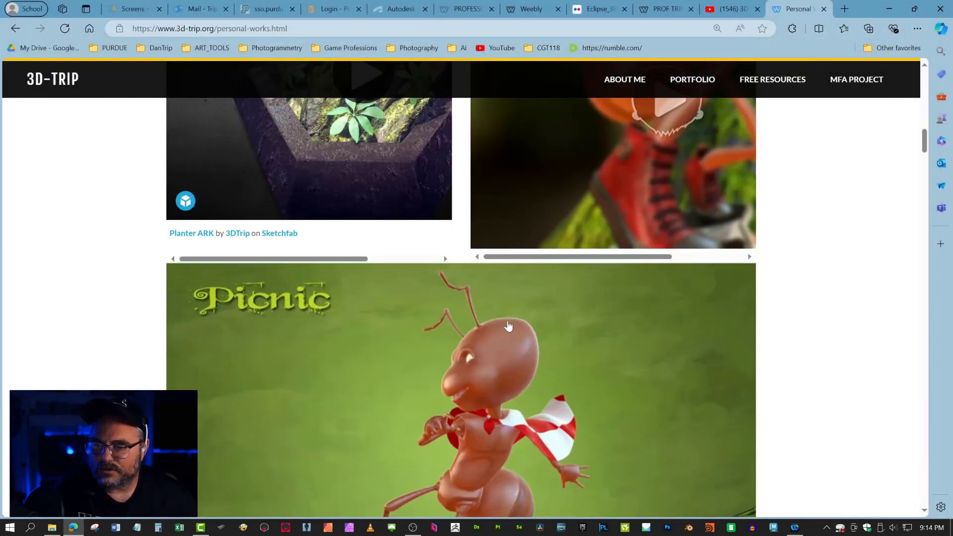
scroll(508, 326, "up", 15)
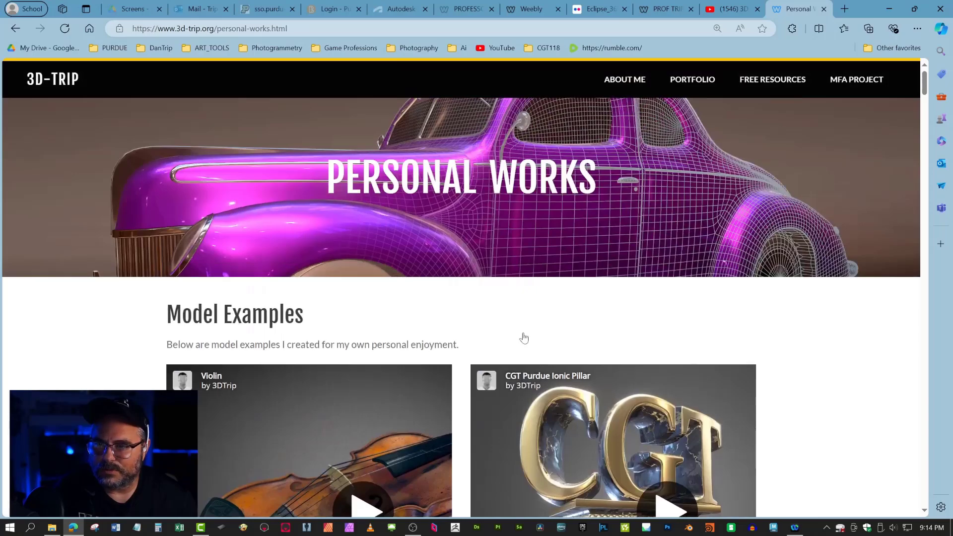
scroll(754, 211, "down", 2)
scroll(729, 217, "up", 2)
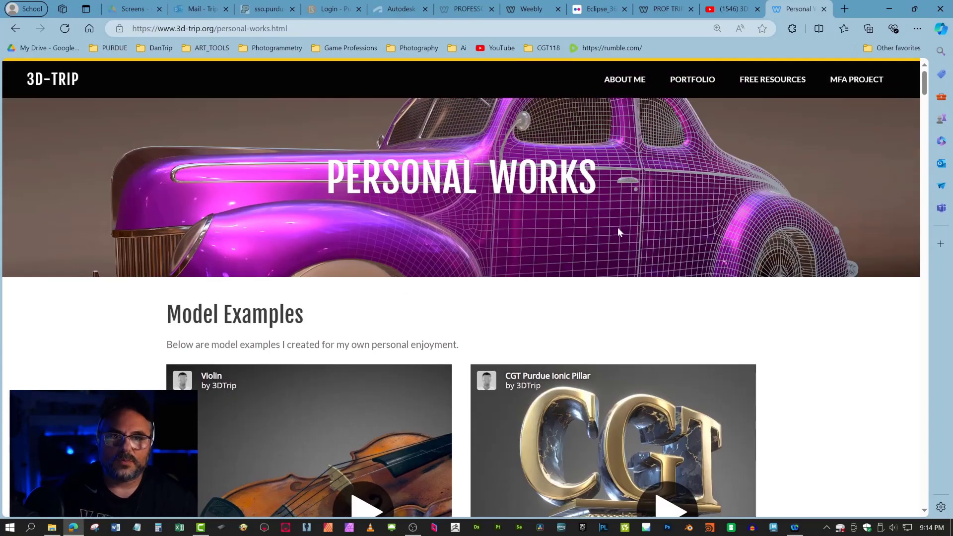
left_click(626, 88)
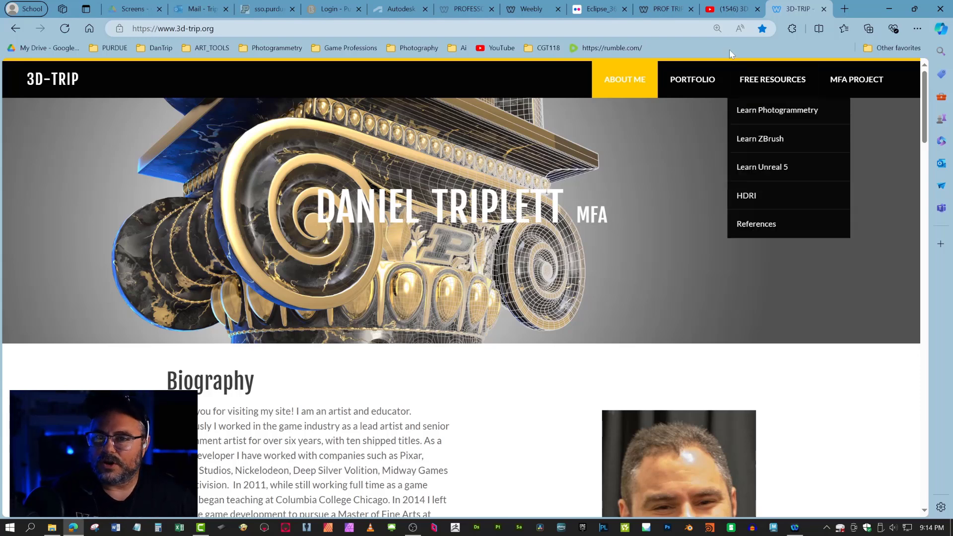
Switch to the live proftripstraining.weebly.com page and review its current header and embedded video
left_click(659, 8)
scroll(594, 387, "down", 5)
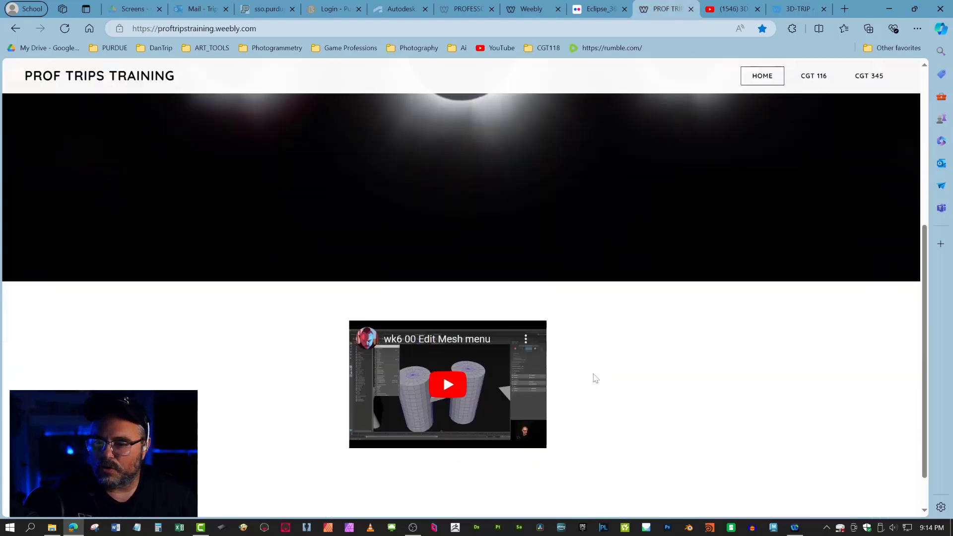
scroll(596, 347, "up", 5)
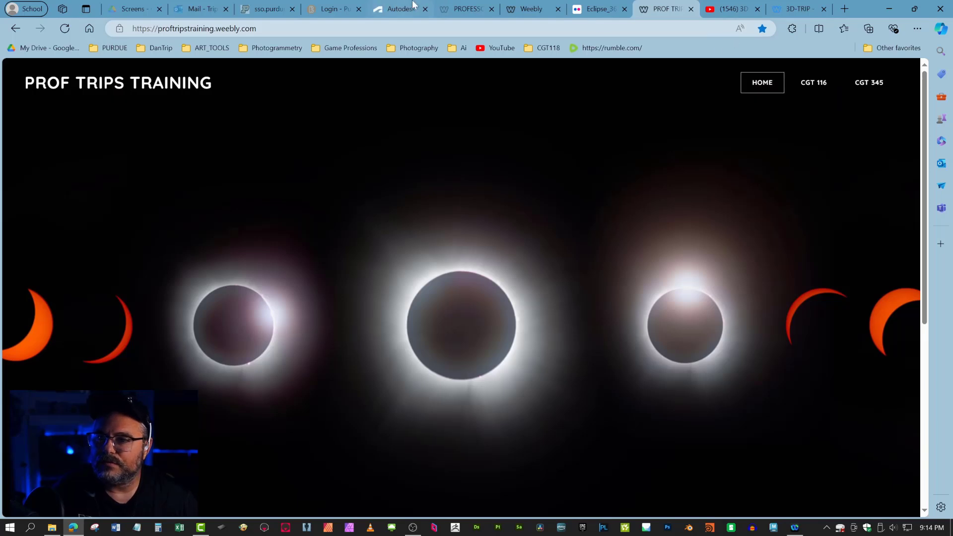
Publish the site from the Weebly editor with the new theme and thin header, and reload the live Home page
left_click(527, 9)
left_click(903, 71)
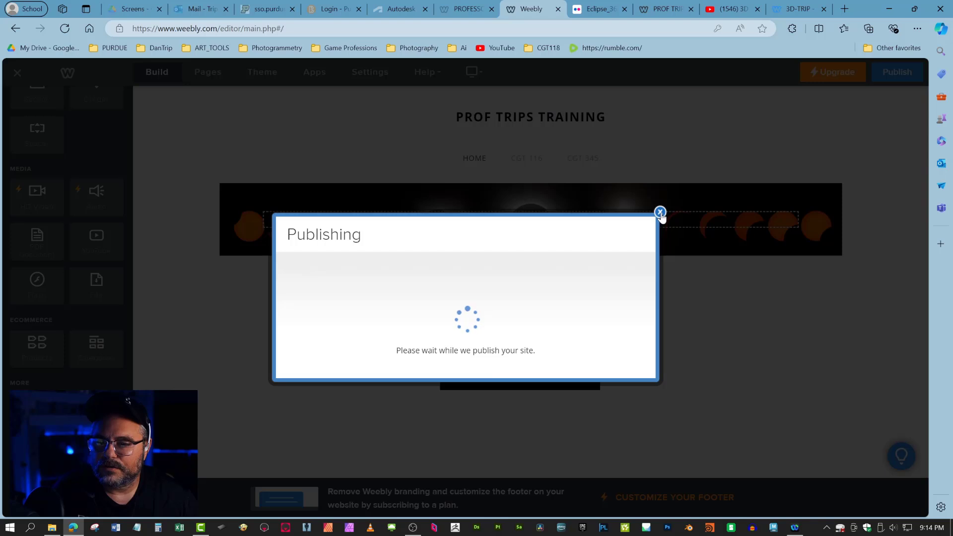
left_click(660, 129)
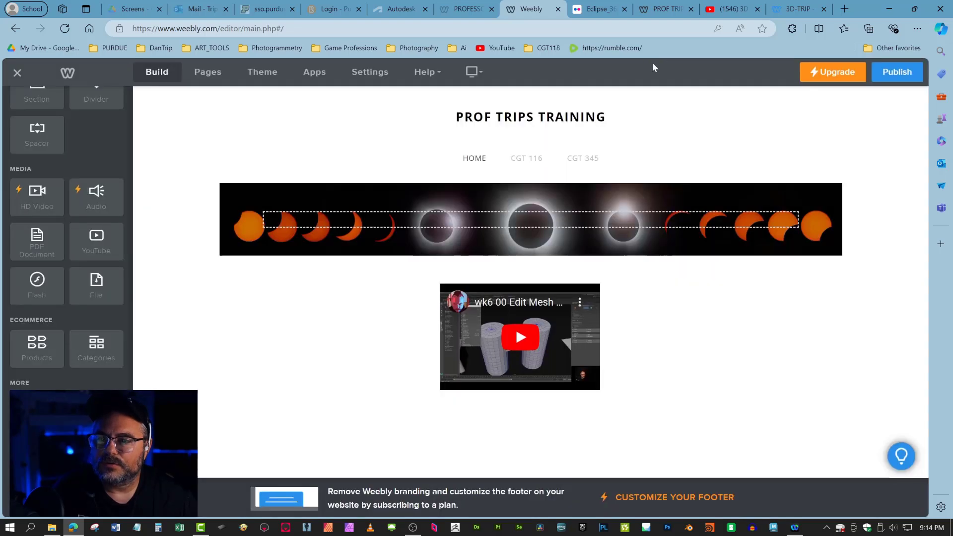
left_click(668, 9)
mouse_move(827, 87)
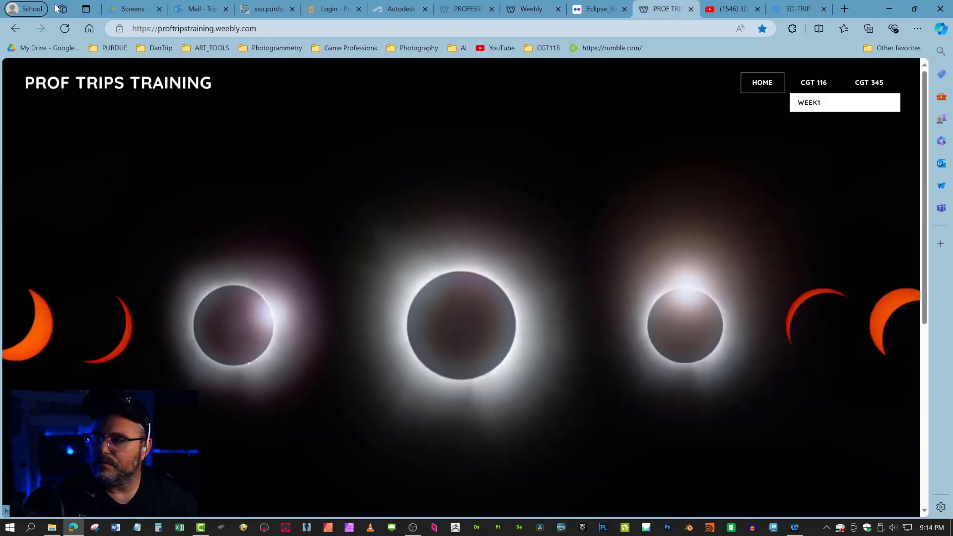
left_click(66, 27)
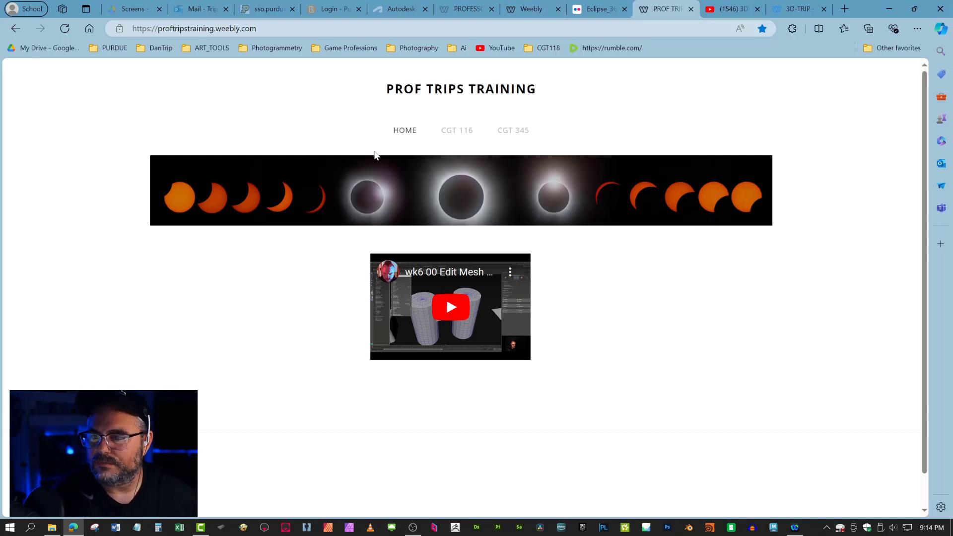
In the Weebly editor, move the Home page's video into the left half of the content area below the eclipse header
left_click(534, 9)
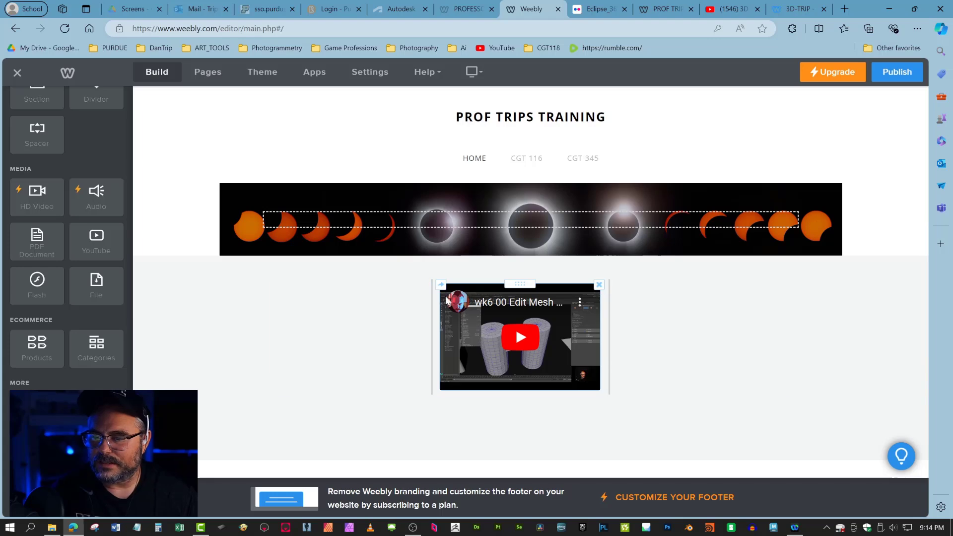
left_click_drag(518, 282, 320, 279)
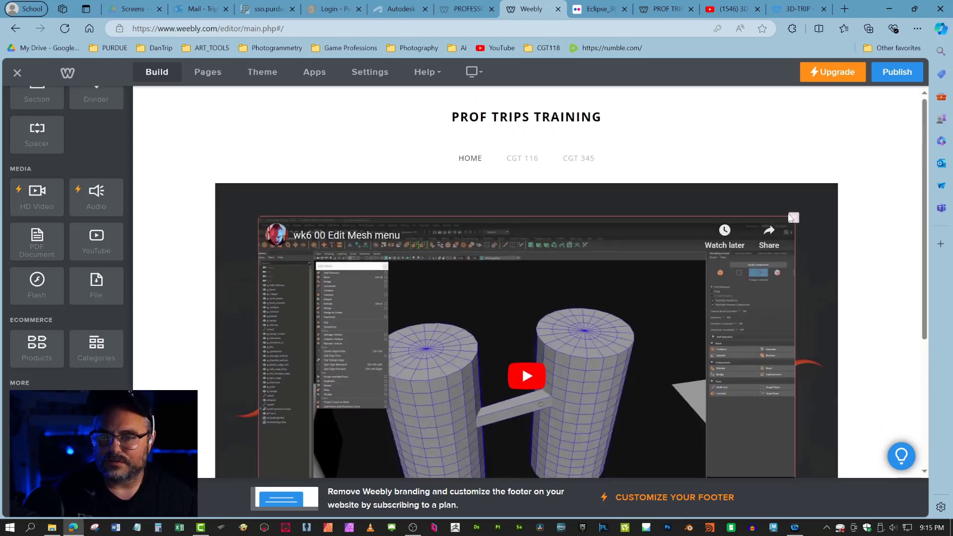
left_click(793, 218)
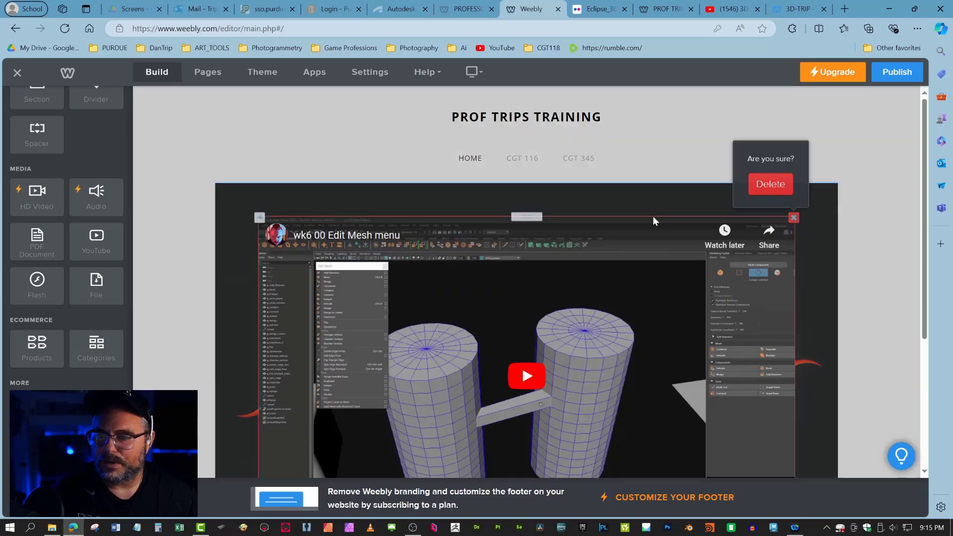
scroll(560, 236, "down", 4)
scroll(561, 236, "up", 4)
left_click_drag(526, 217, 513, 423)
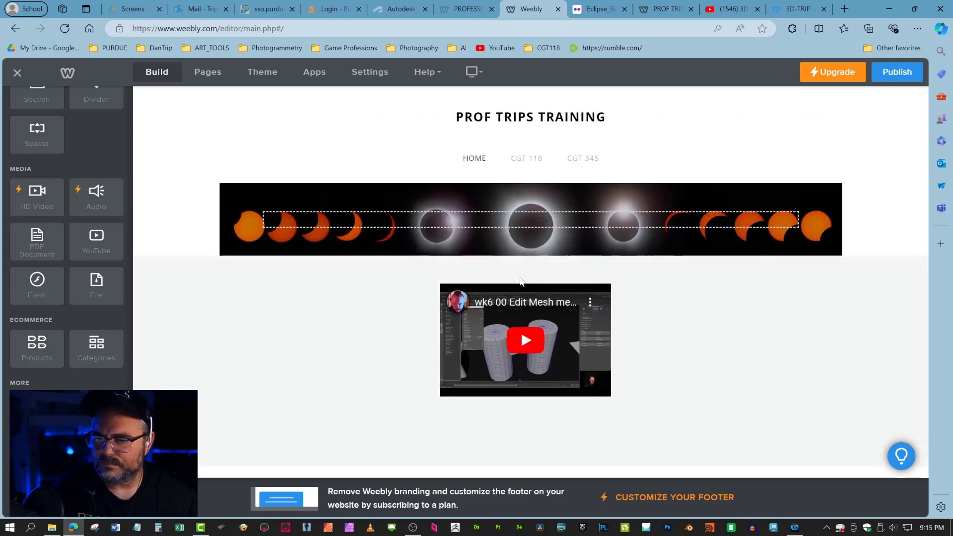
left_click_drag(526, 277, 352, 280)
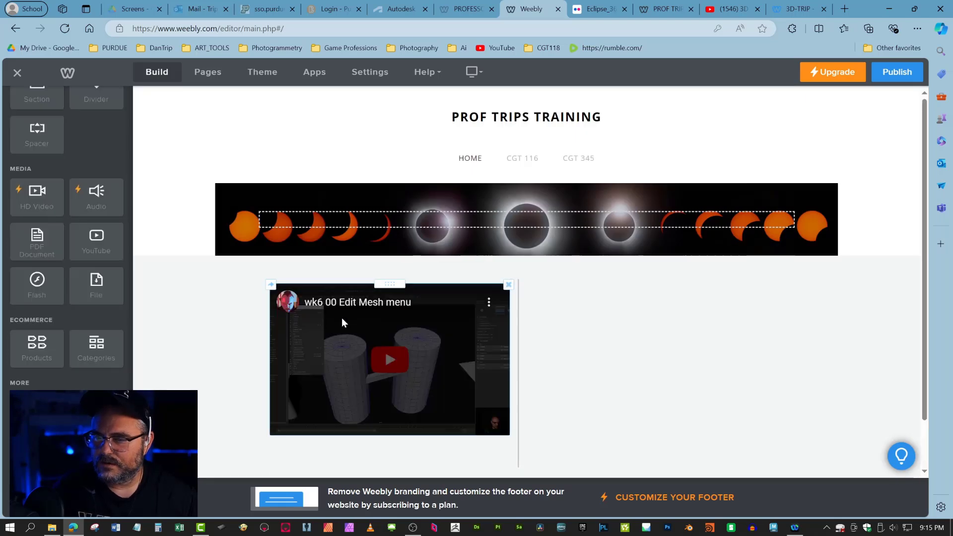
scroll(455, 313, "down", 1)
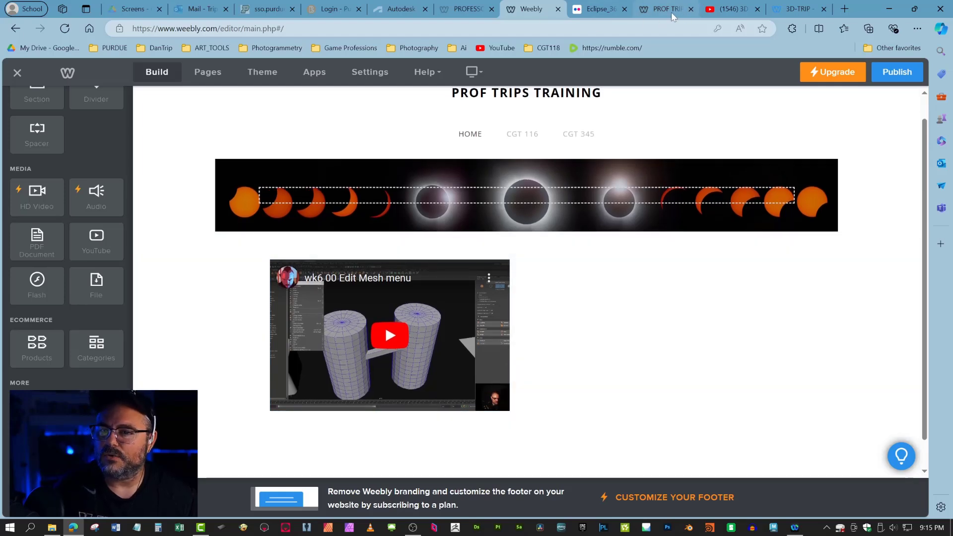
Switch to the 3dtrip2.weebly.com portfolio guide site and view the top of its Home page
left_click(671, 12)
left_click(464, 9)
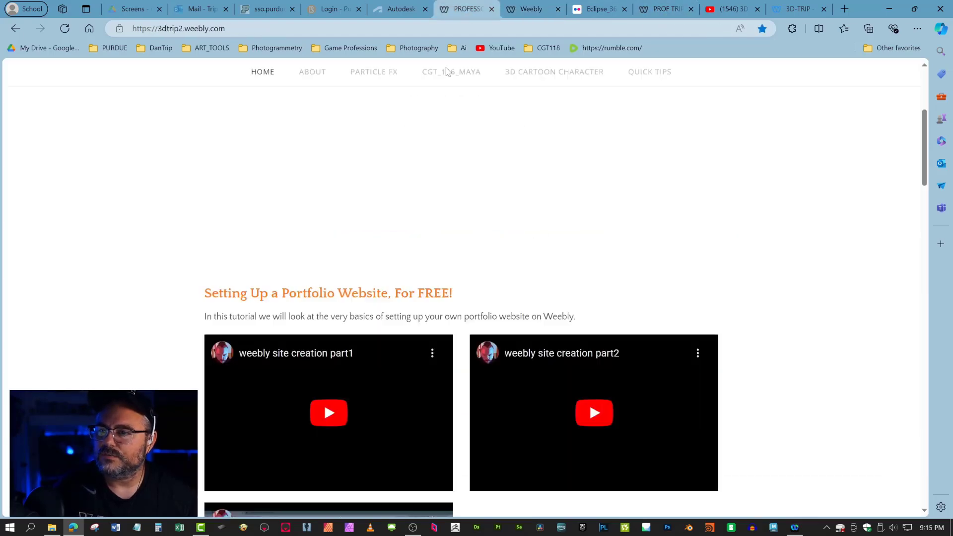
scroll(636, 324, "up", 5)
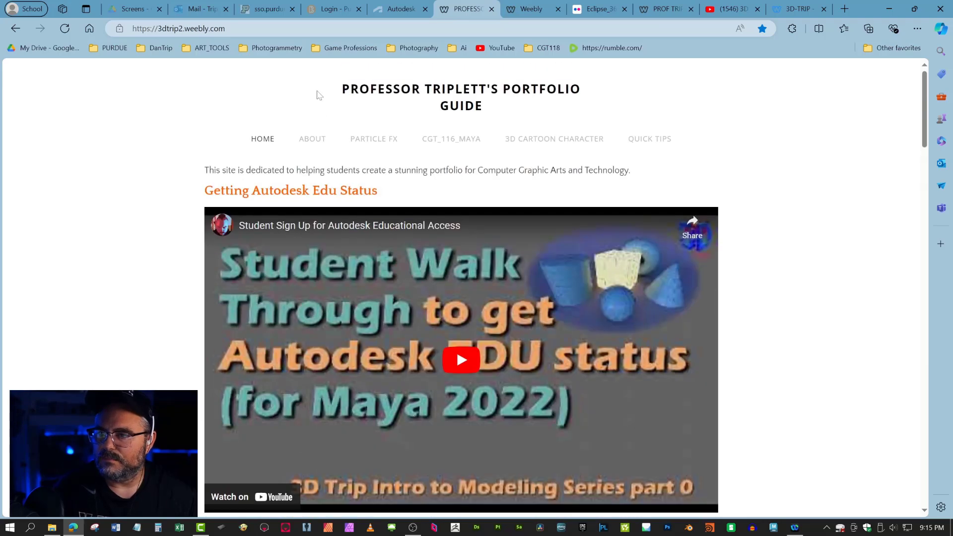
Look through the portfolio guide's Home page to examine how its videos and Sketchfab models are arranged
scroll(563, 228, "down", 20)
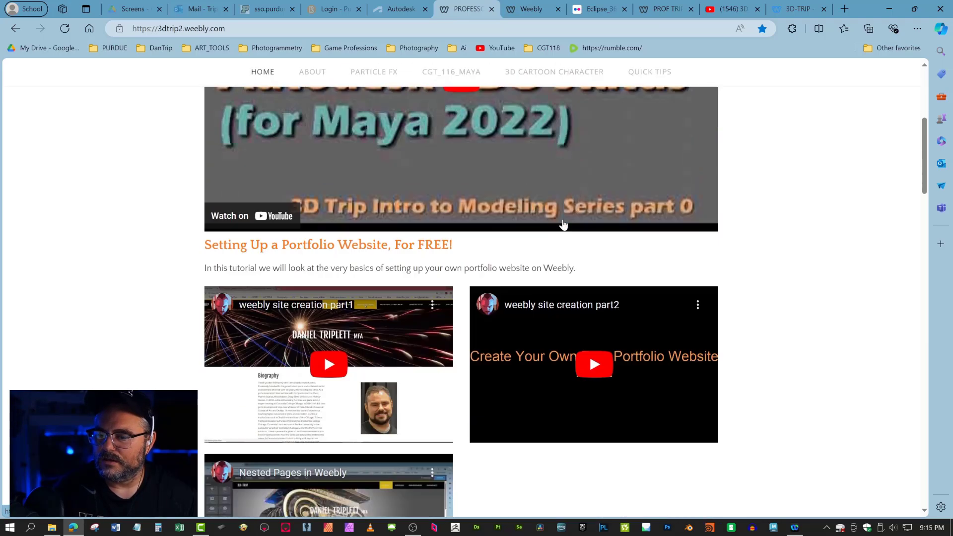
scroll(563, 224, "down", 12)
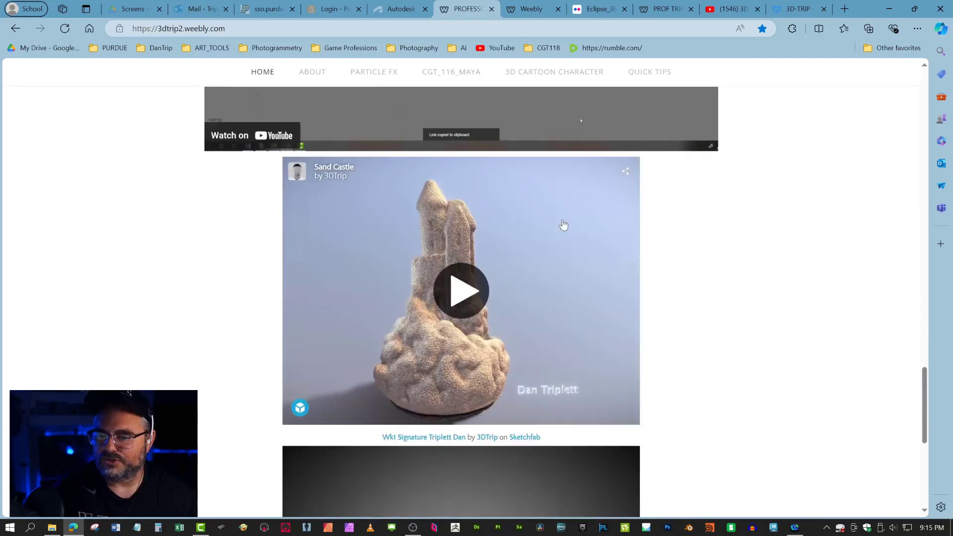
scroll(785, 388, "up", 15)
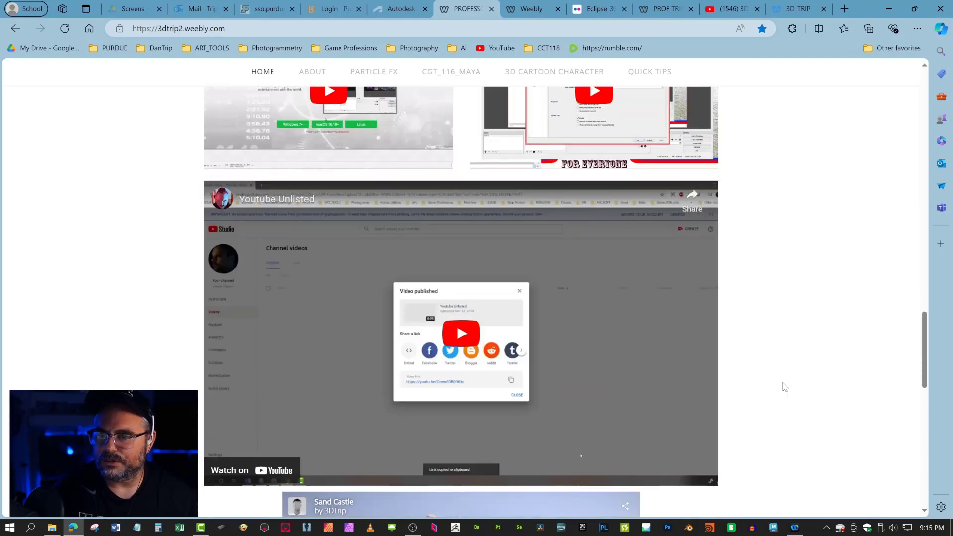
scroll(784, 387, "up", 10)
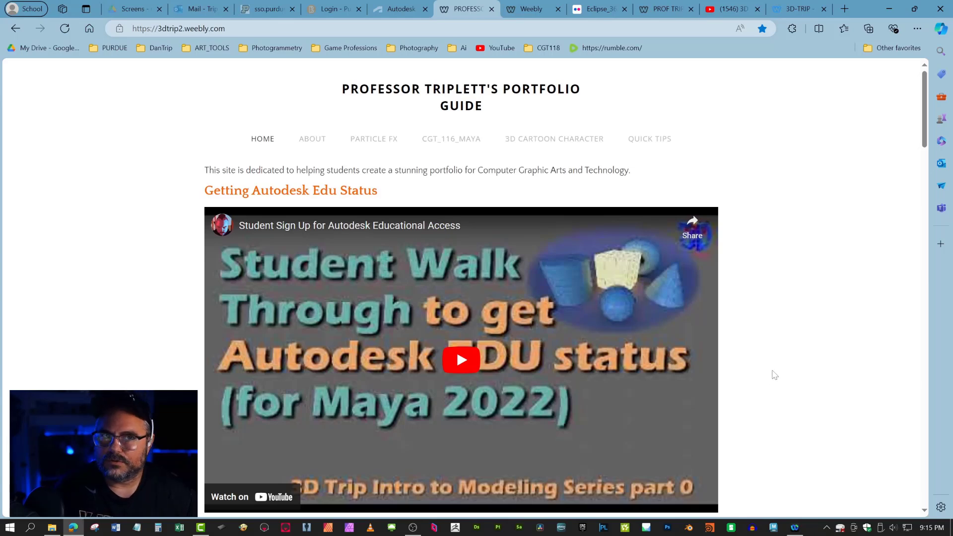
mouse_move(466, 139)
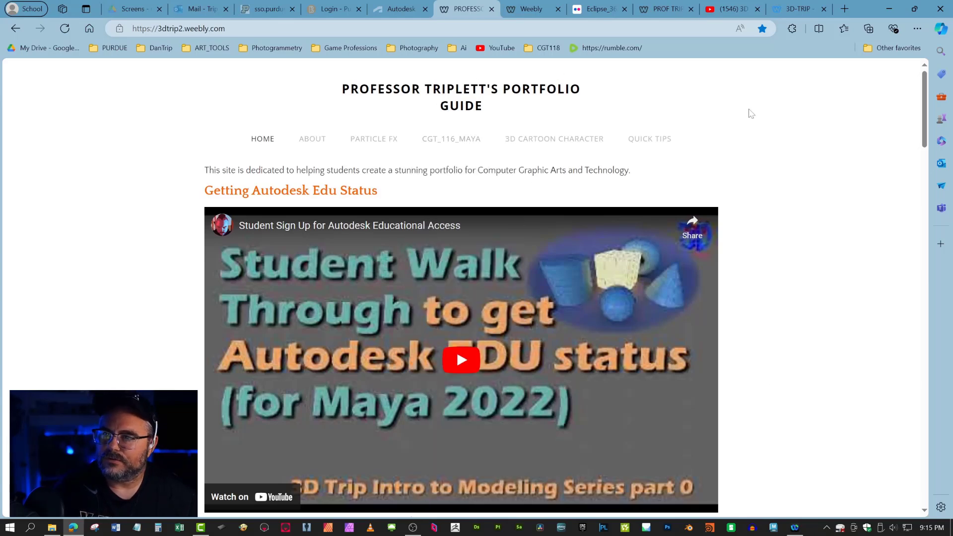
Return to the Weebly editor and make the Home page's eclipse header slightly taller, leaving a black margin around the eclipse sequence
left_click(532, 9)
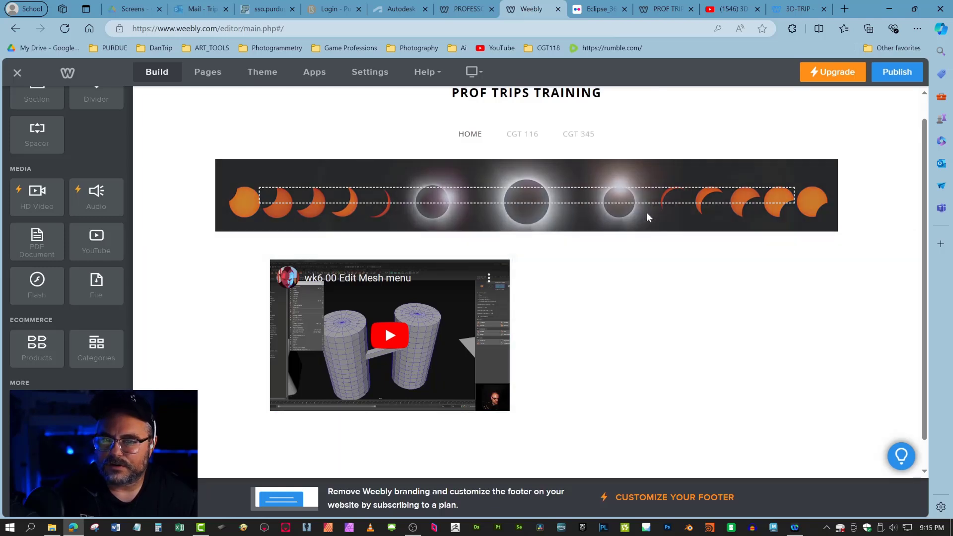
left_click(648, 217)
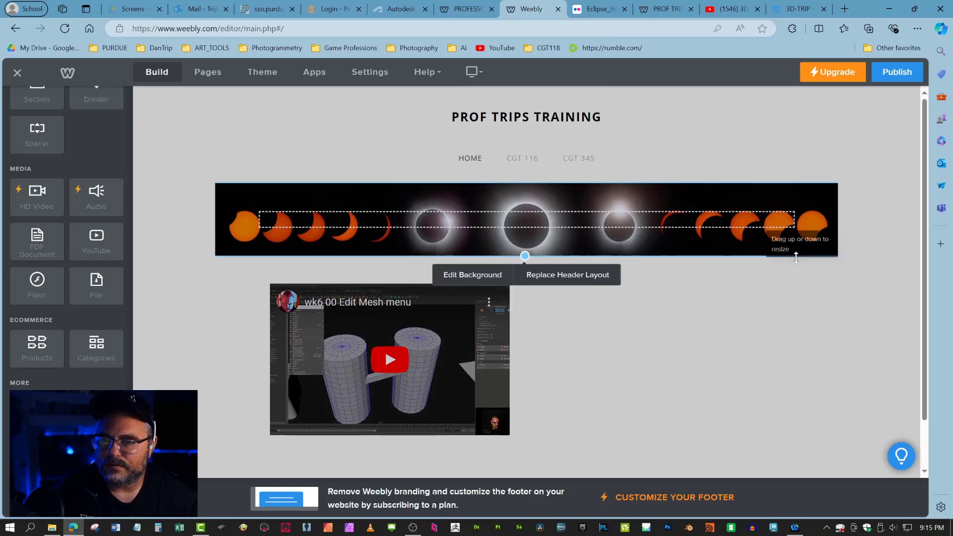
left_click_drag(525, 256, 525, 276)
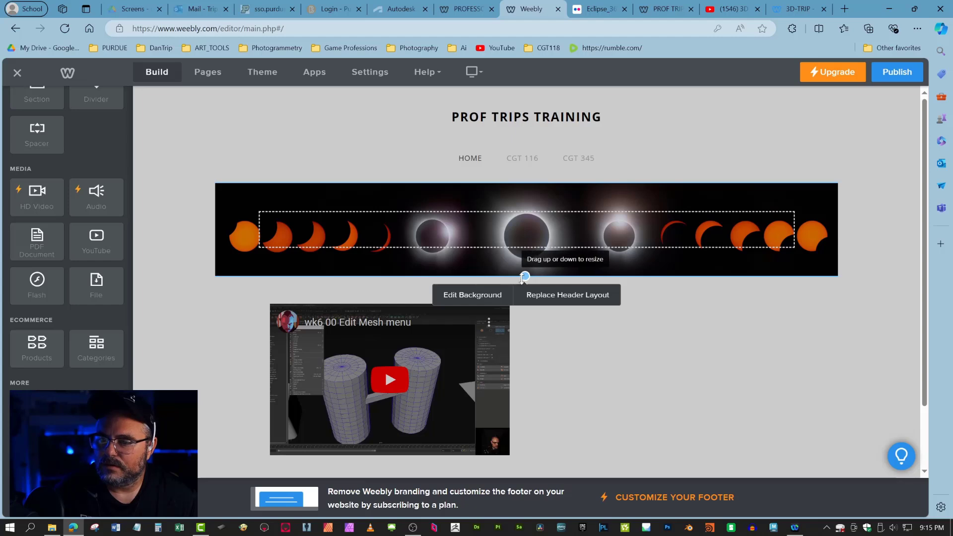
left_click_drag(538, 275, 539, 286)
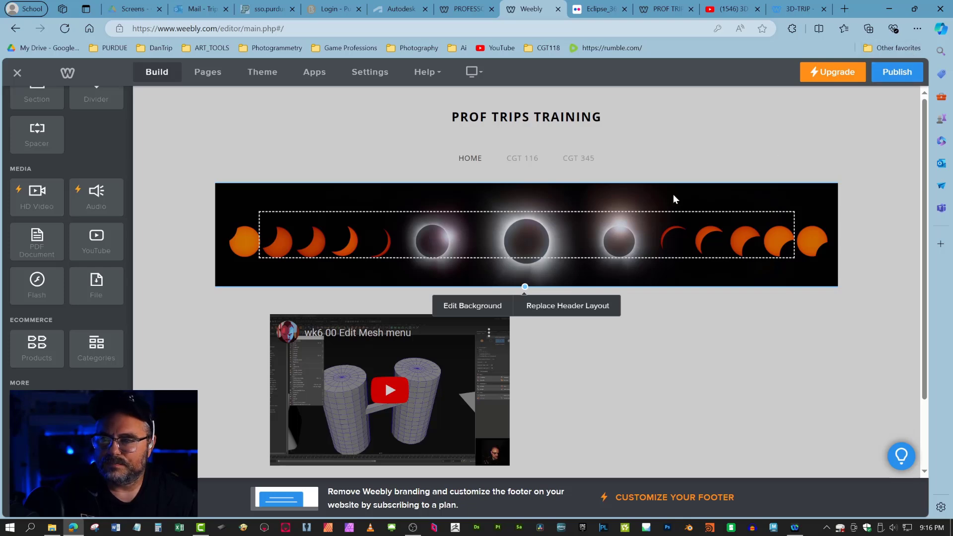
scroll(668, 191, "down", 2)
scroll(668, 193, "up", 1)
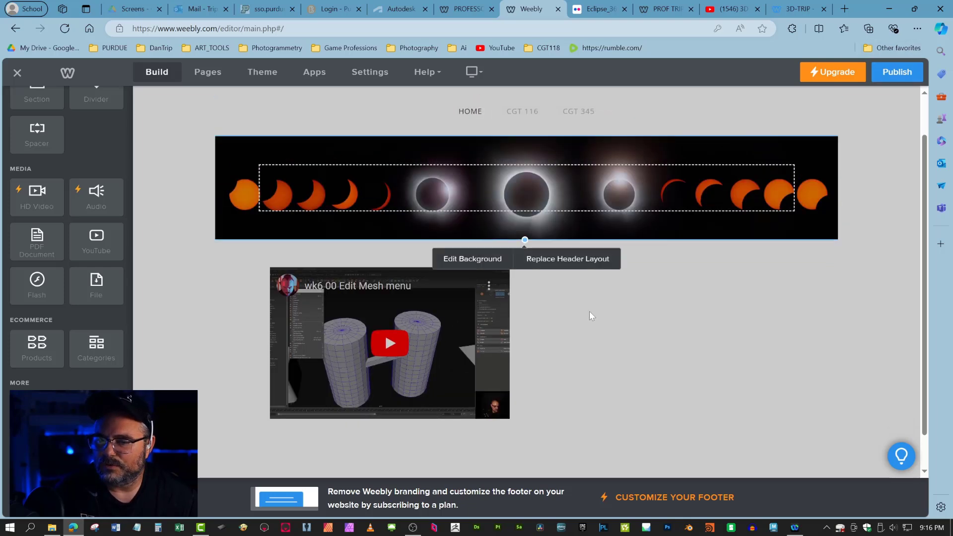
scroll(590, 306, "up", 1)
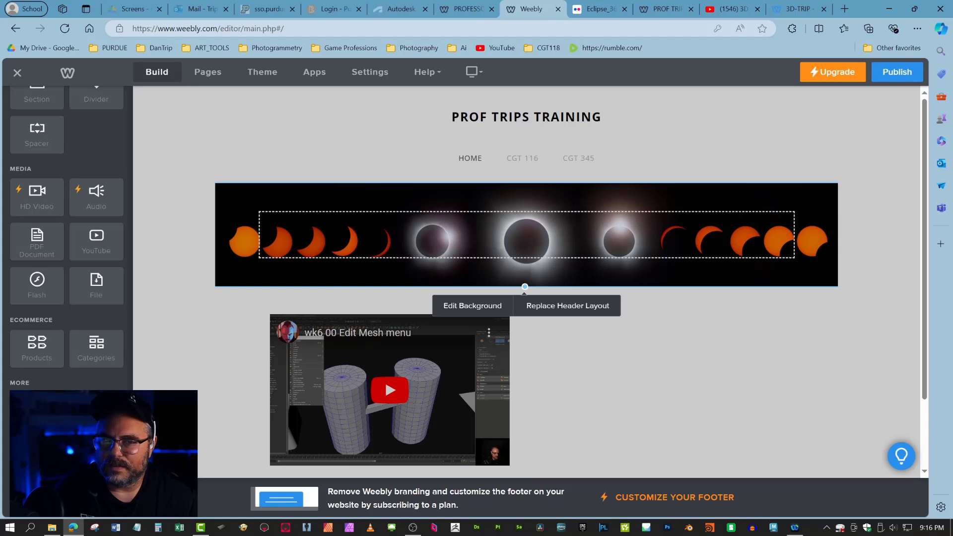